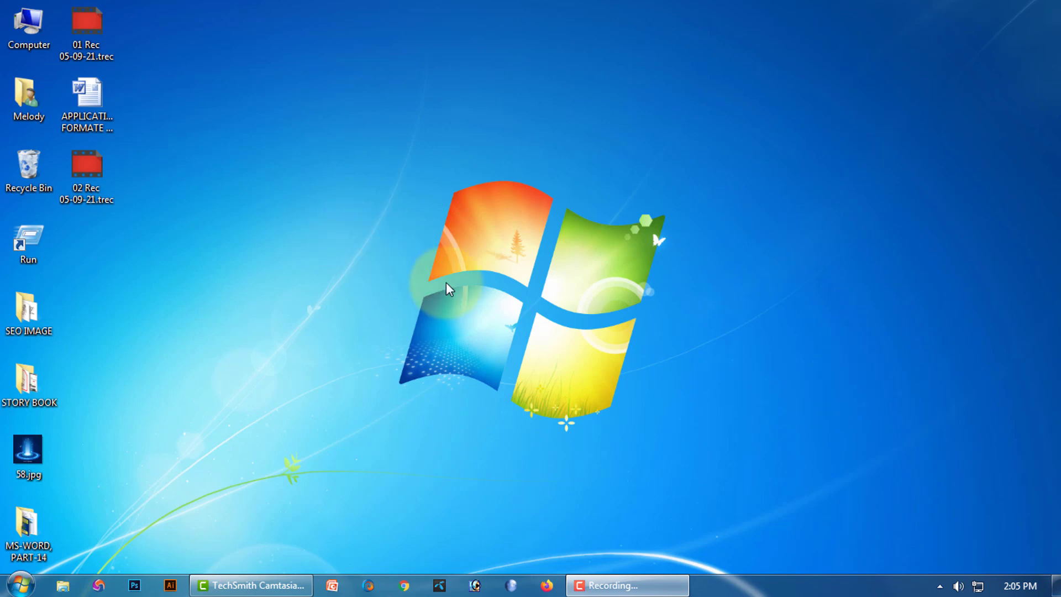
Open the APPLICATION FORMATE .doc document from the desktop and set its zoom level to 50%
double_click(91, 115)
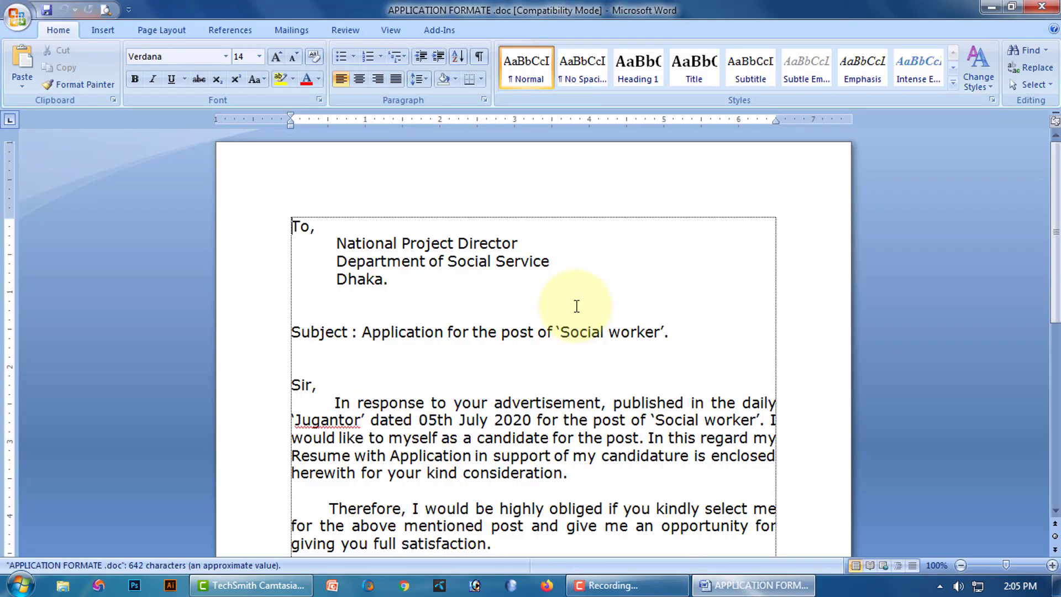
scroll(576, 306, "down", 1)
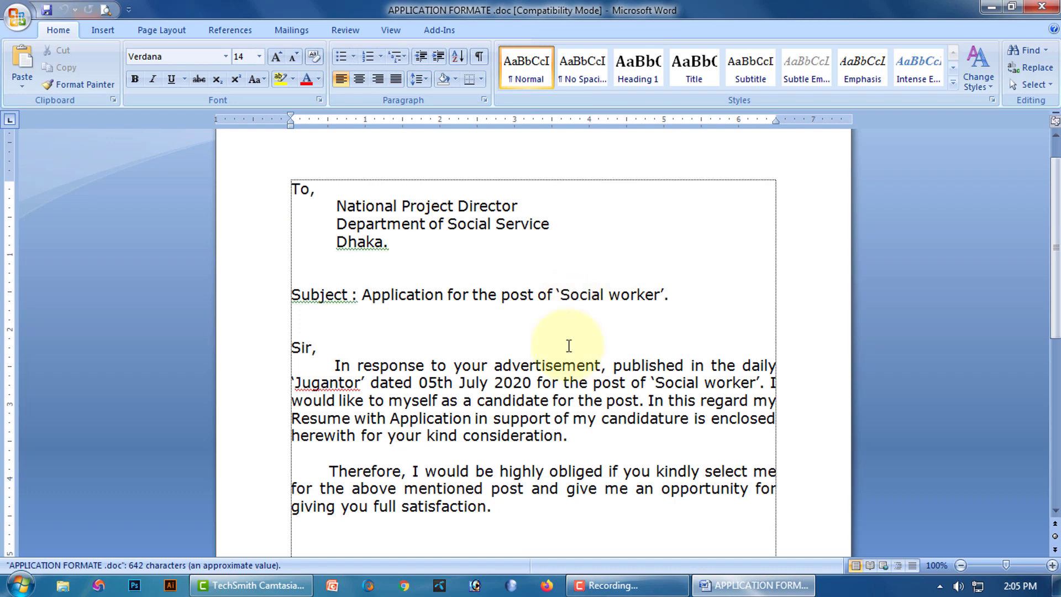
left_click(930, 565)
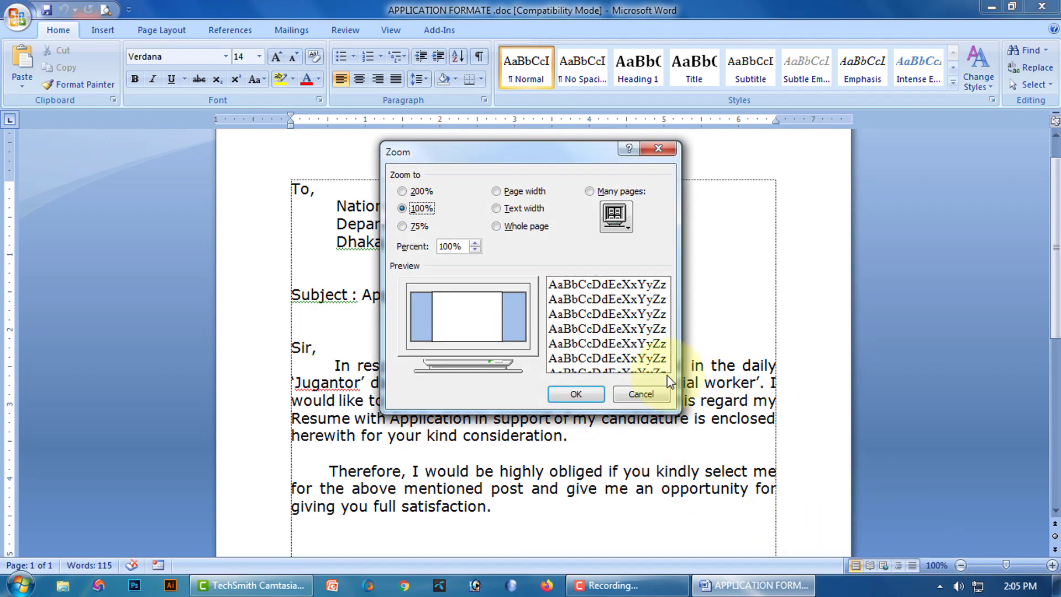
double_click(479, 247)
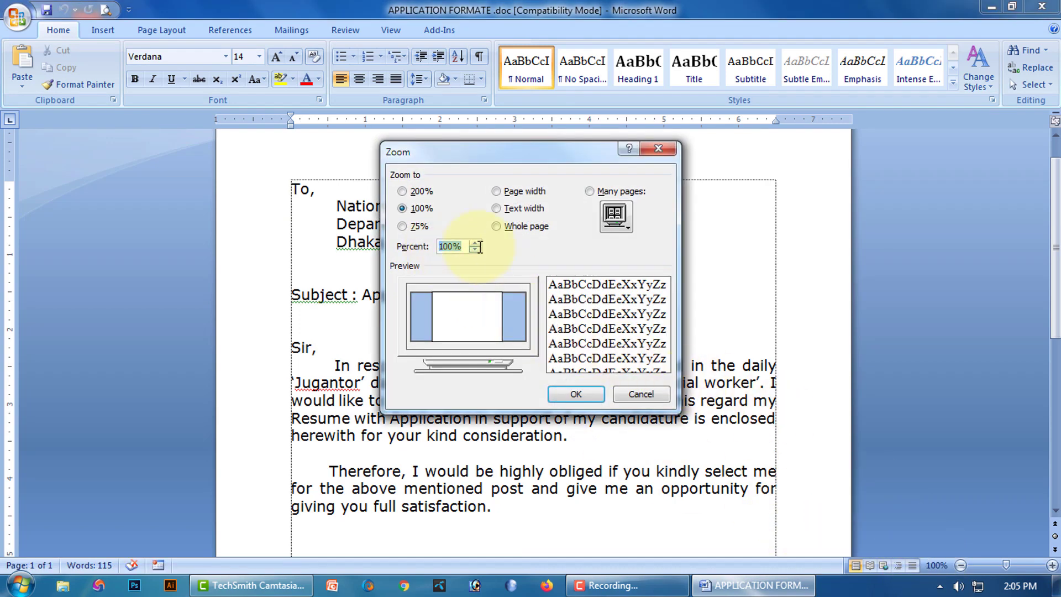
type("50")
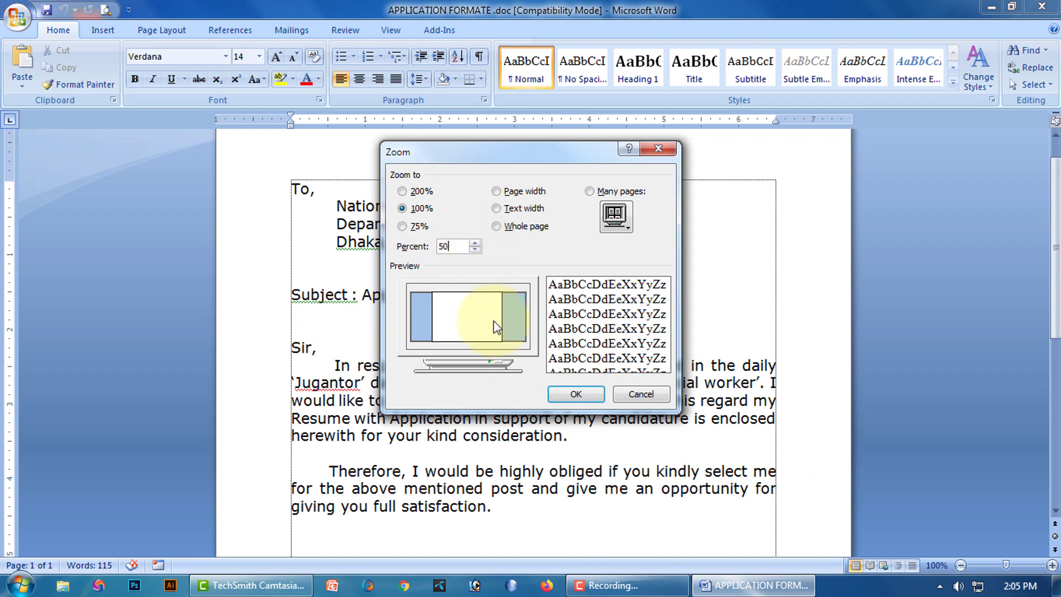
left_click(576, 394)
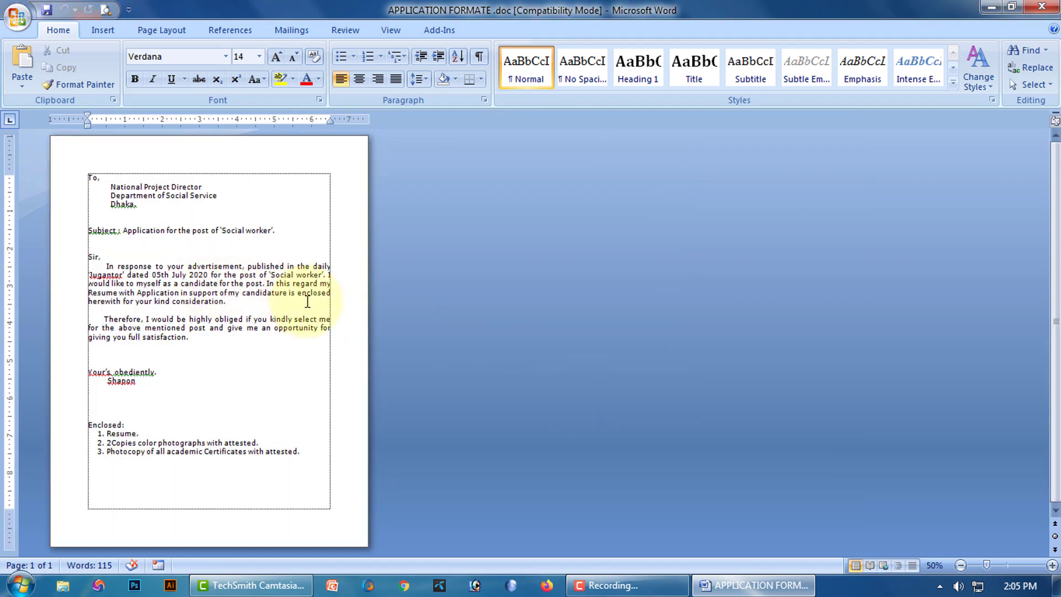
Add the built-in CONFIDENTIAL 1 watermark to the letter and check the page in print preview
left_click(166, 31)
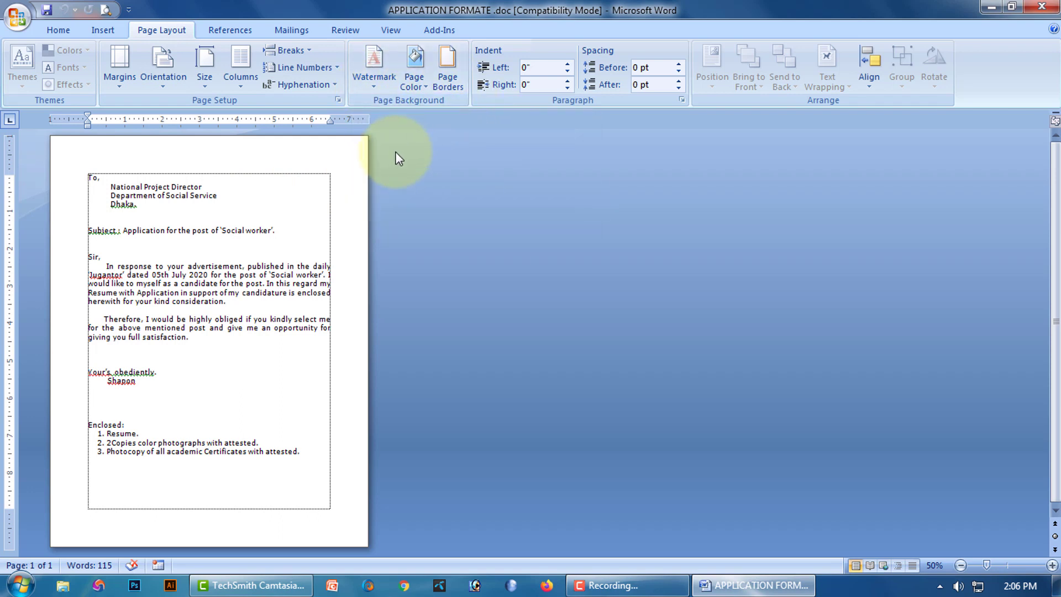
left_click(373, 82)
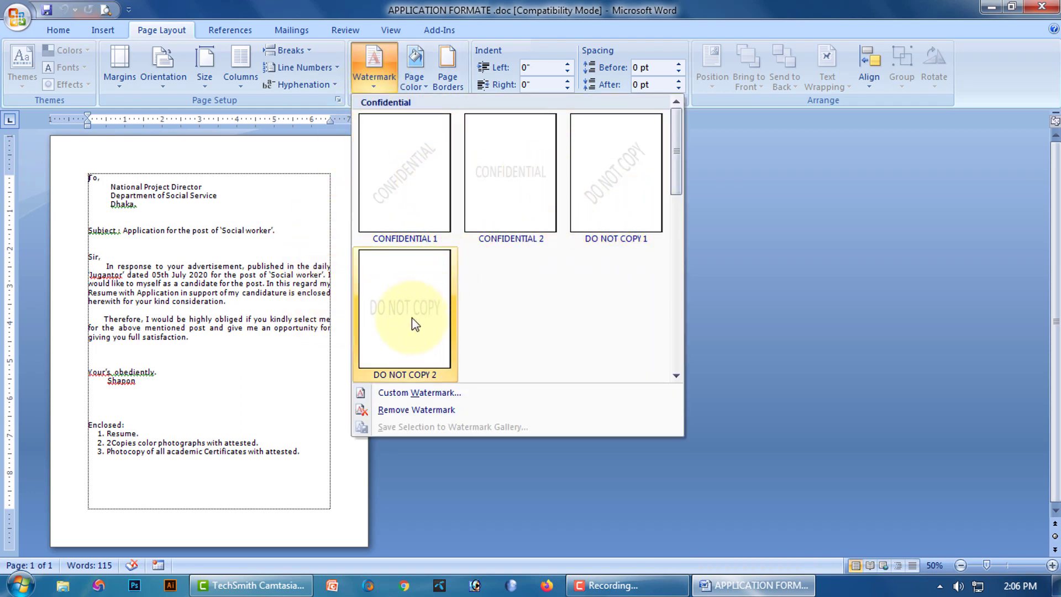
left_click(404, 190)
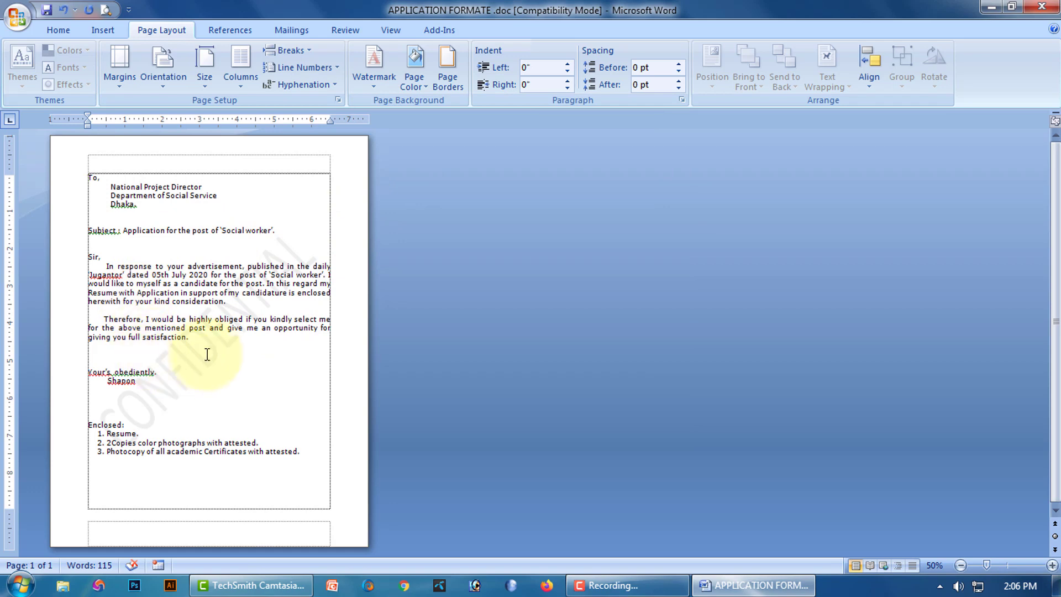
left_click(106, 10)
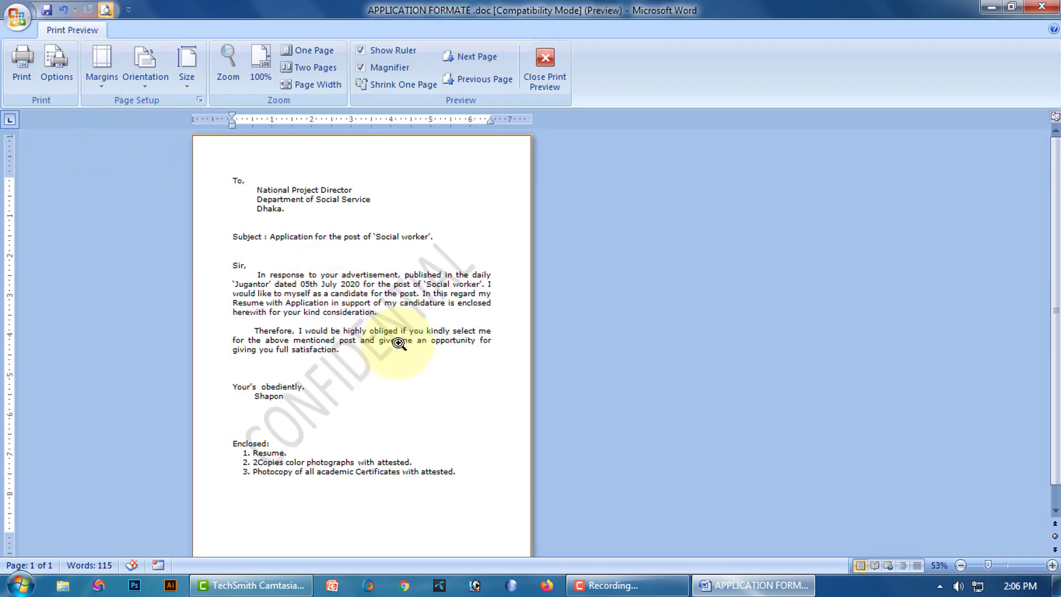
left_click(538, 88)
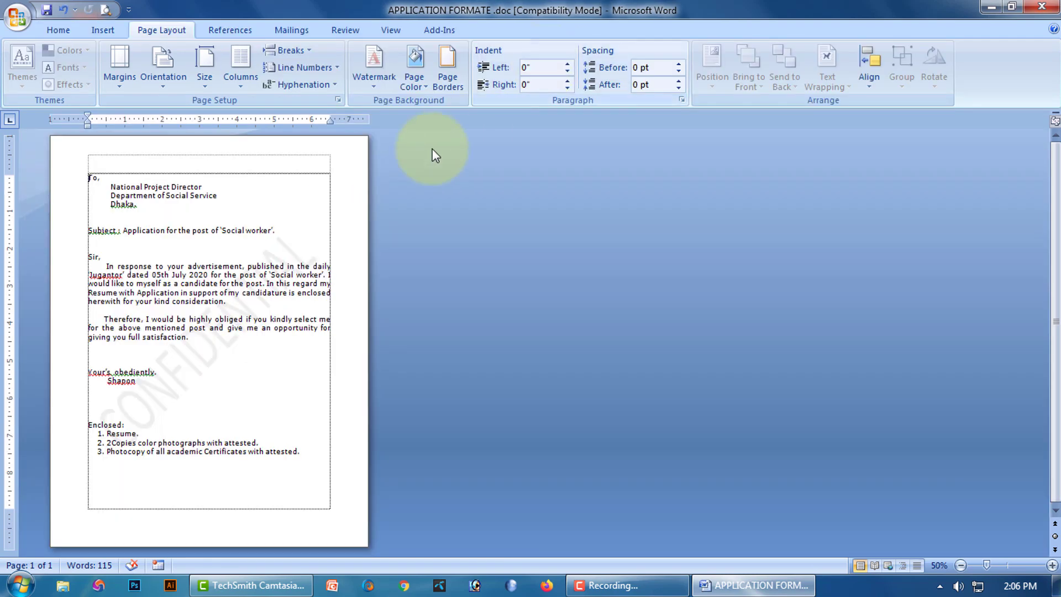
Replace the text of the printed watermark with the applicant's name in capitals as a custom text watermark
left_click(377, 85)
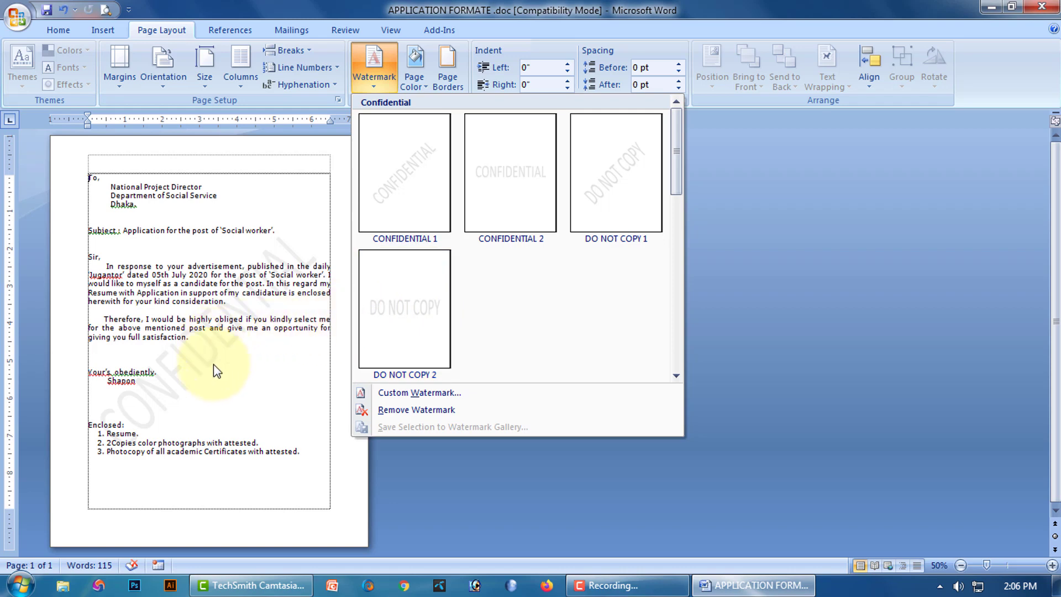
left_click(418, 397)
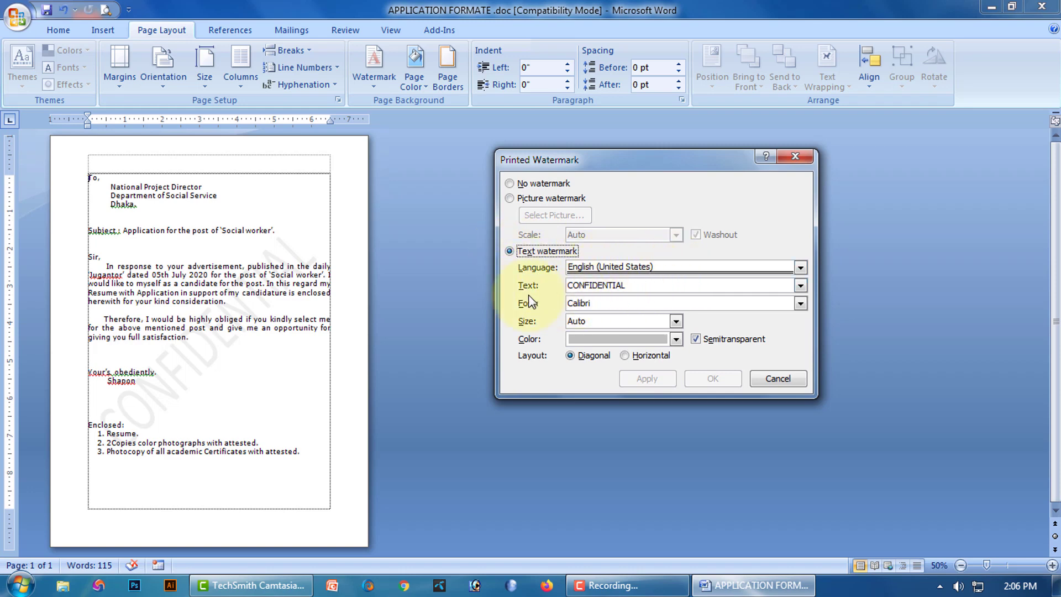
left_click(631, 286)
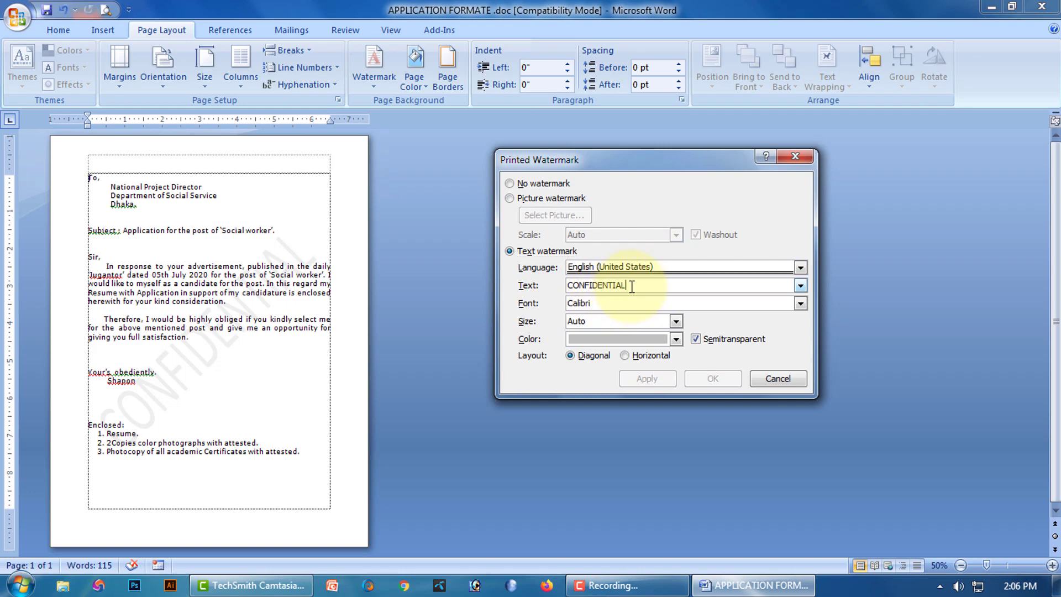
left_click_drag(631, 286, 549, 284)
type("SHAPON")
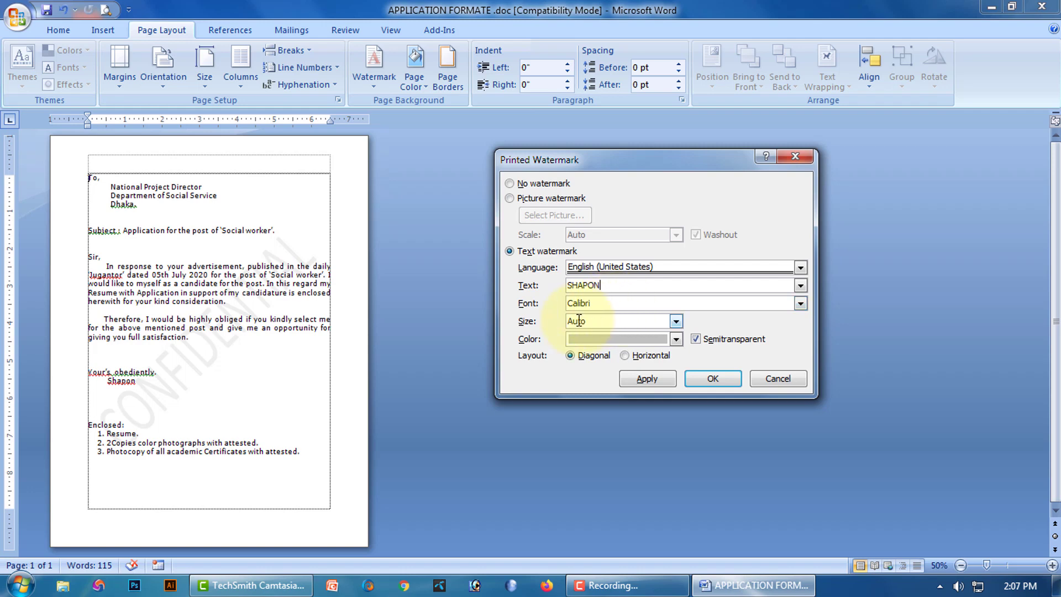
Colour the custom text watermark red, apply it and check the page in print preview
left_click(622, 339)
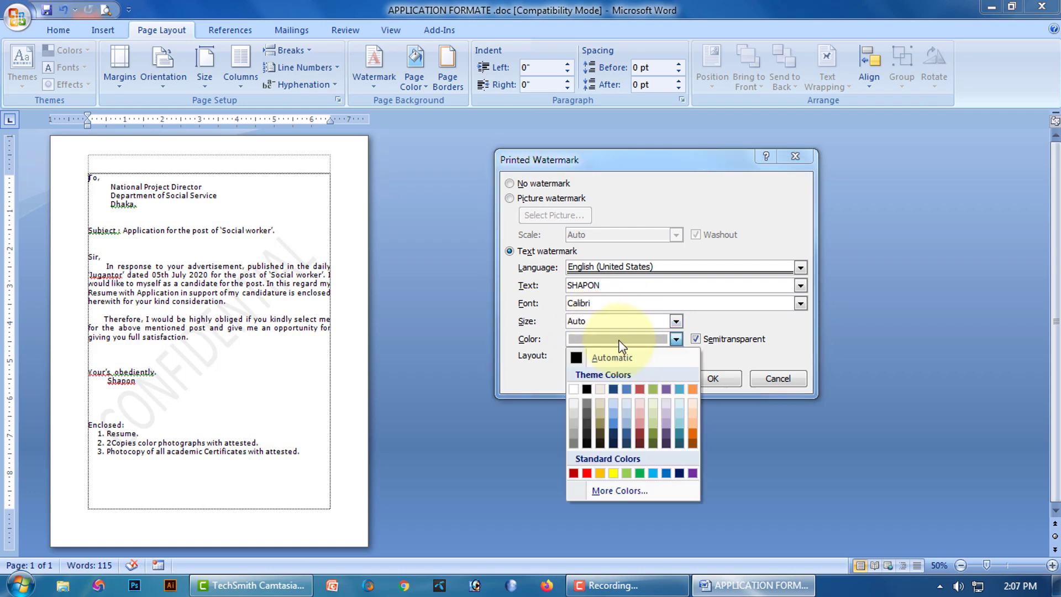
left_click(591, 462)
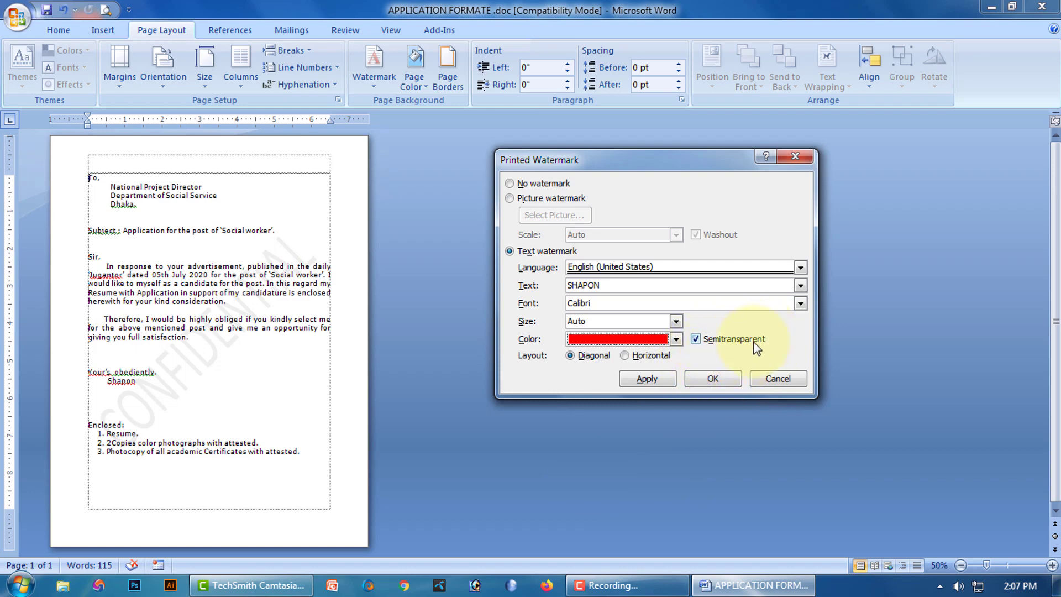
left_click(713, 378)
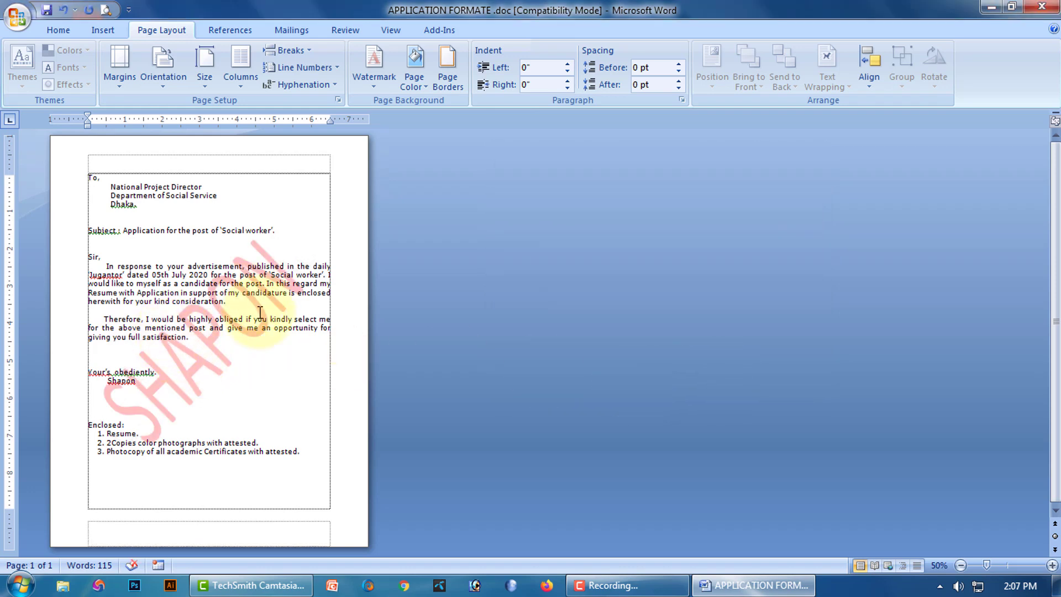
left_click(107, 9)
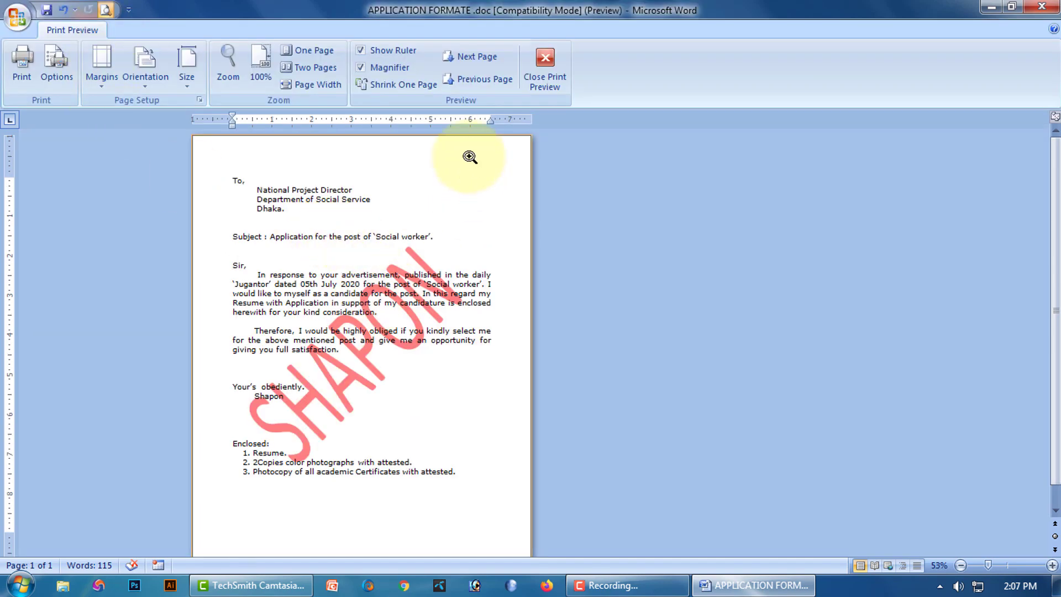
left_click(547, 64)
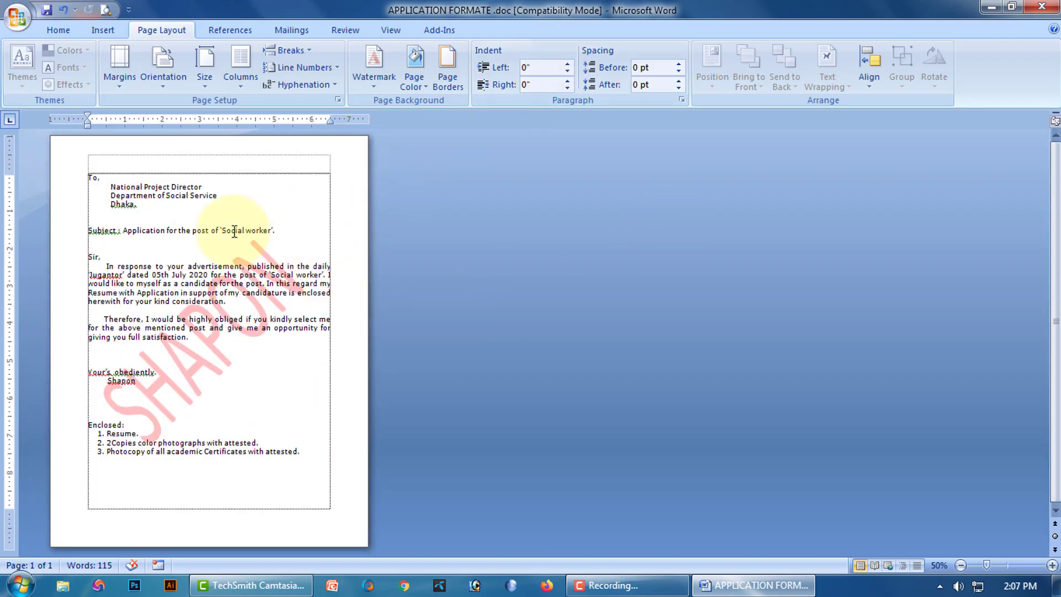
Turn off the Semitransparent option of the red text watermark and check the page in print preview
left_click(374, 66)
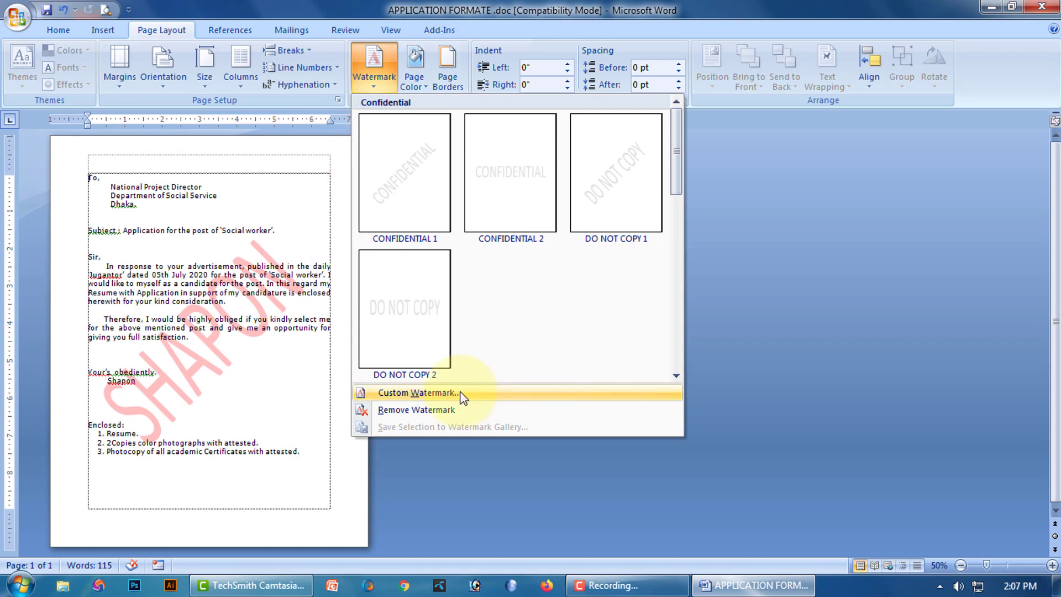
left_click(414, 398)
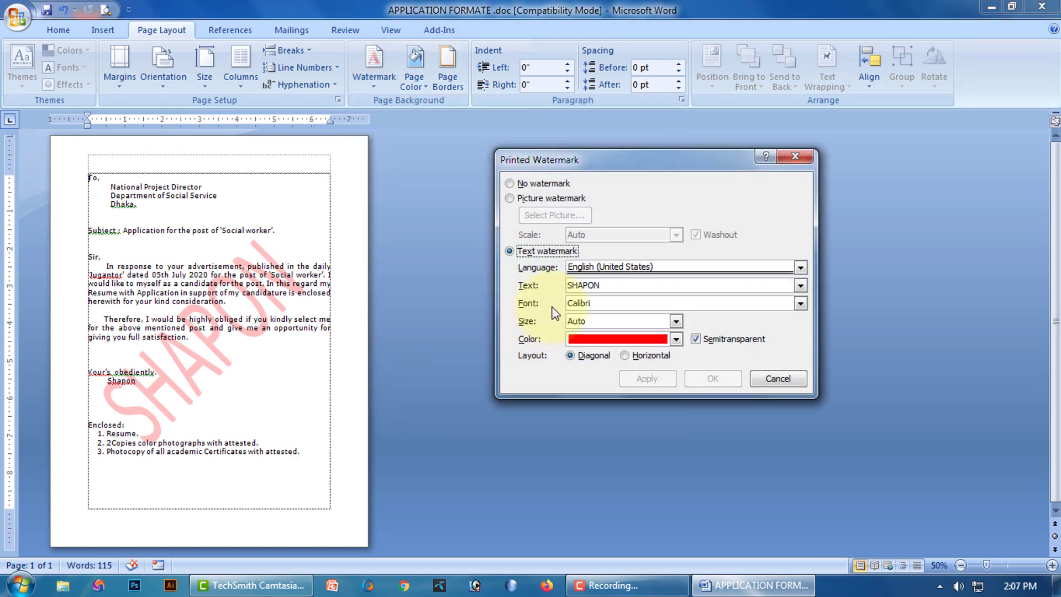
left_click(695, 340)
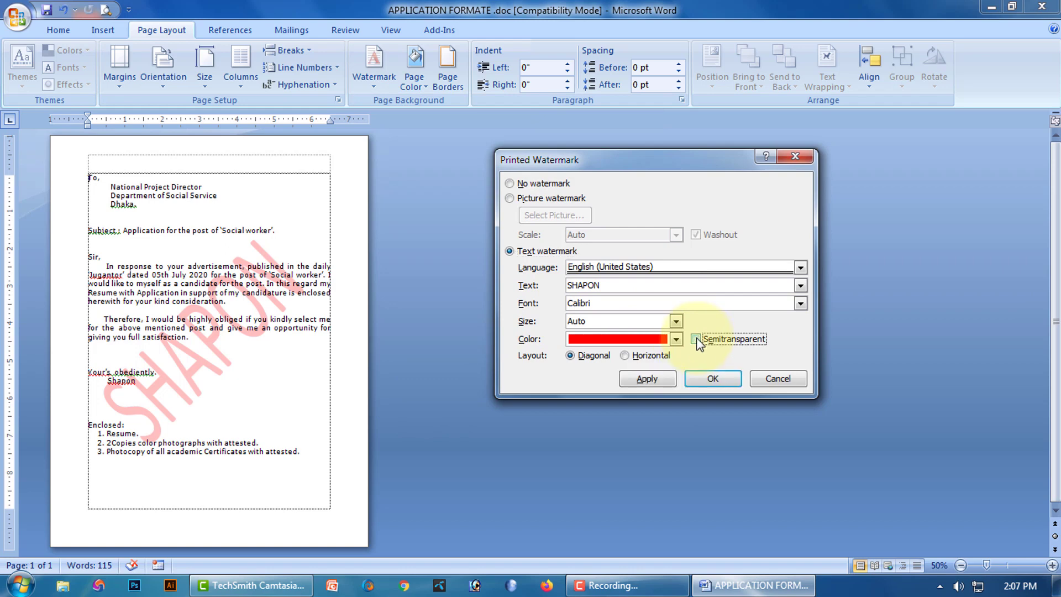
left_click(696, 378)
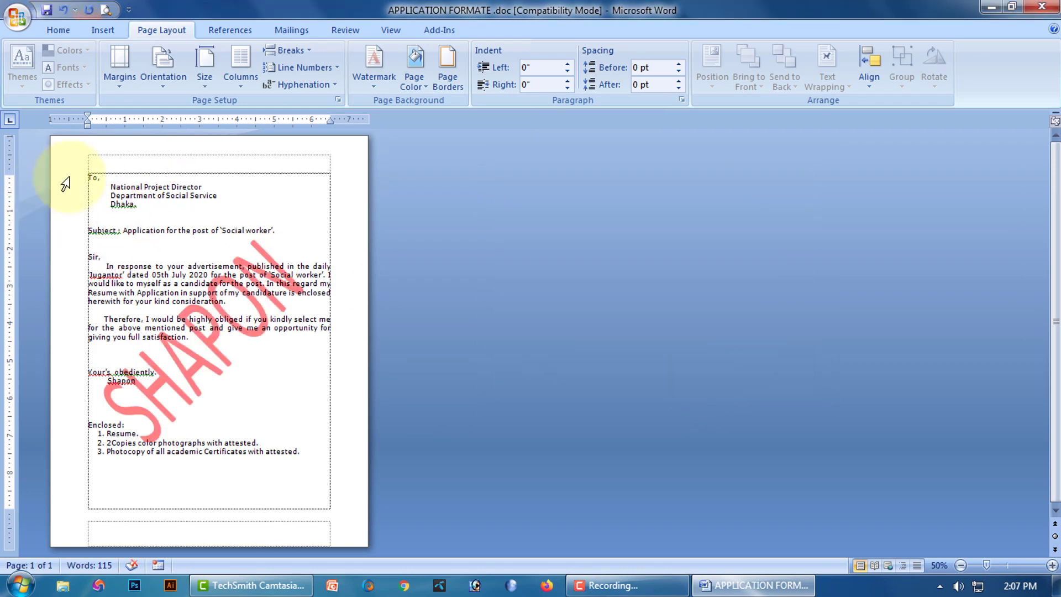
left_click(106, 10)
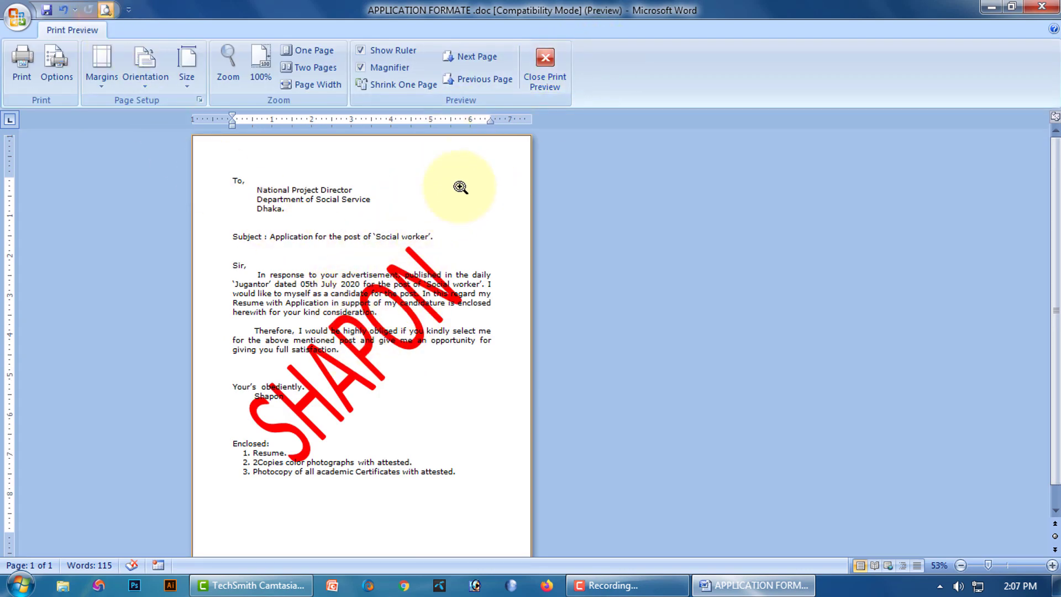
left_click(545, 67)
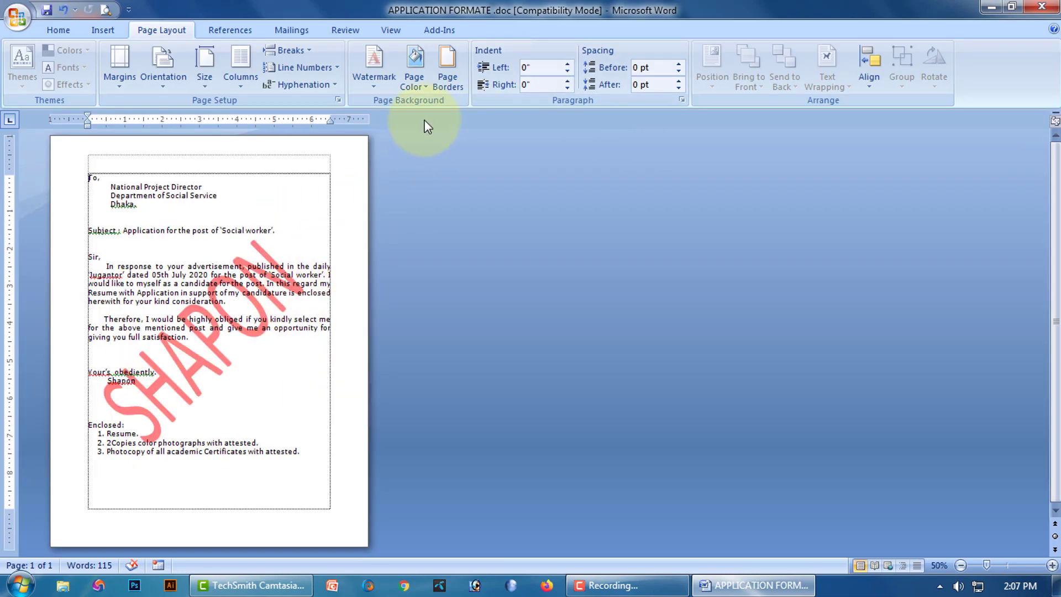
Switch the custom watermark to a picture watermark and choose 58.jpg from the desktop as its image
left_click(374, 77)
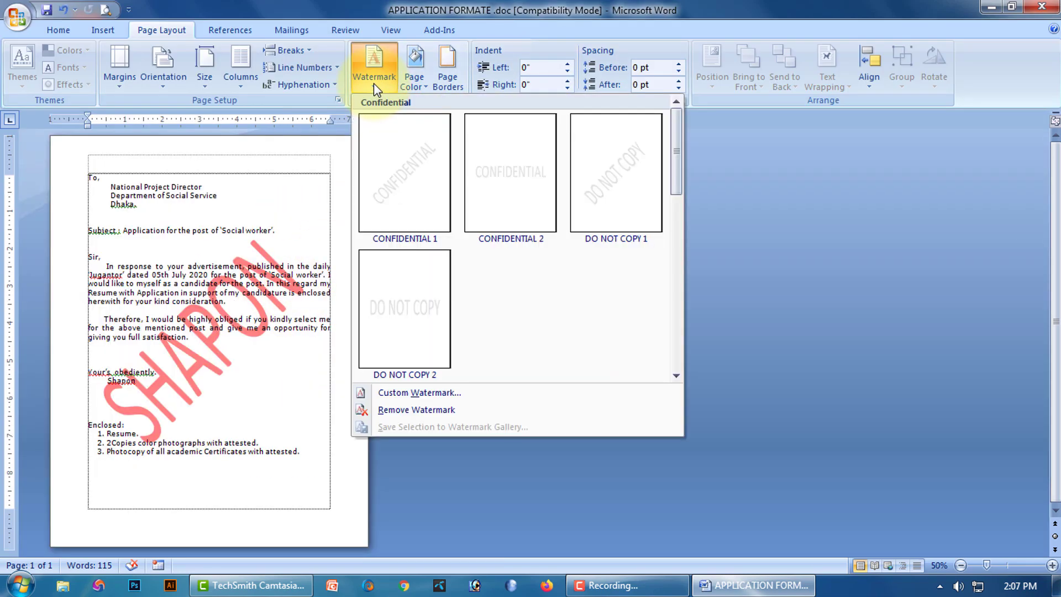
left_click(442, 393)
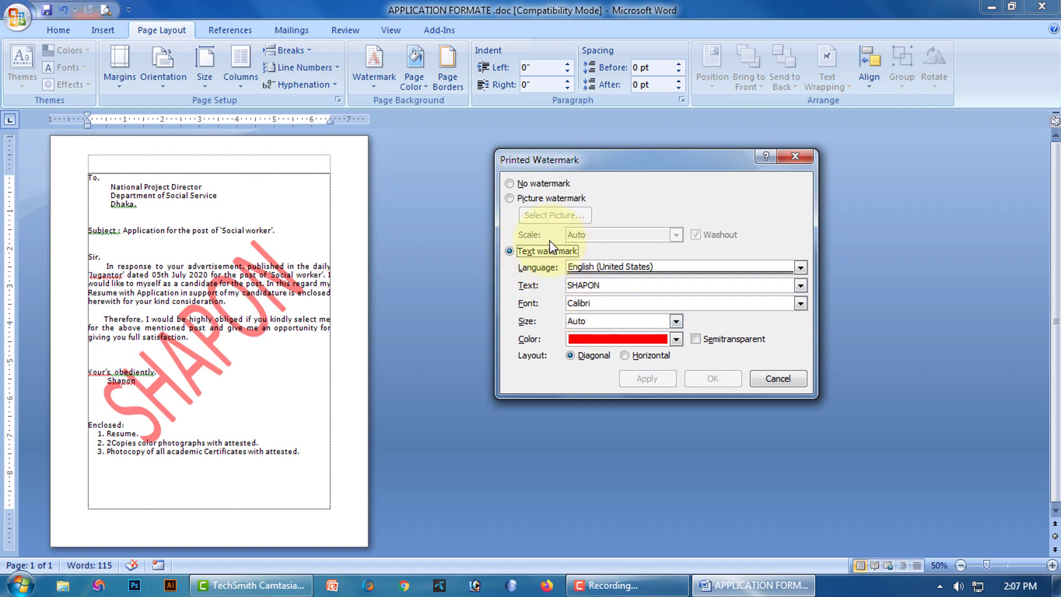
left_click(509, 199)
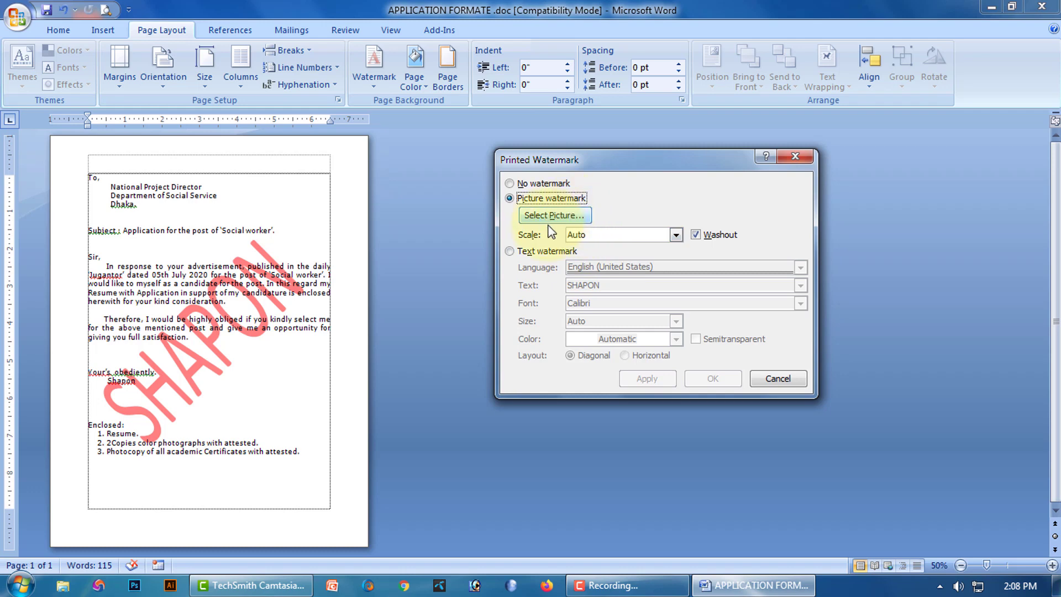
left_click(563, 217)
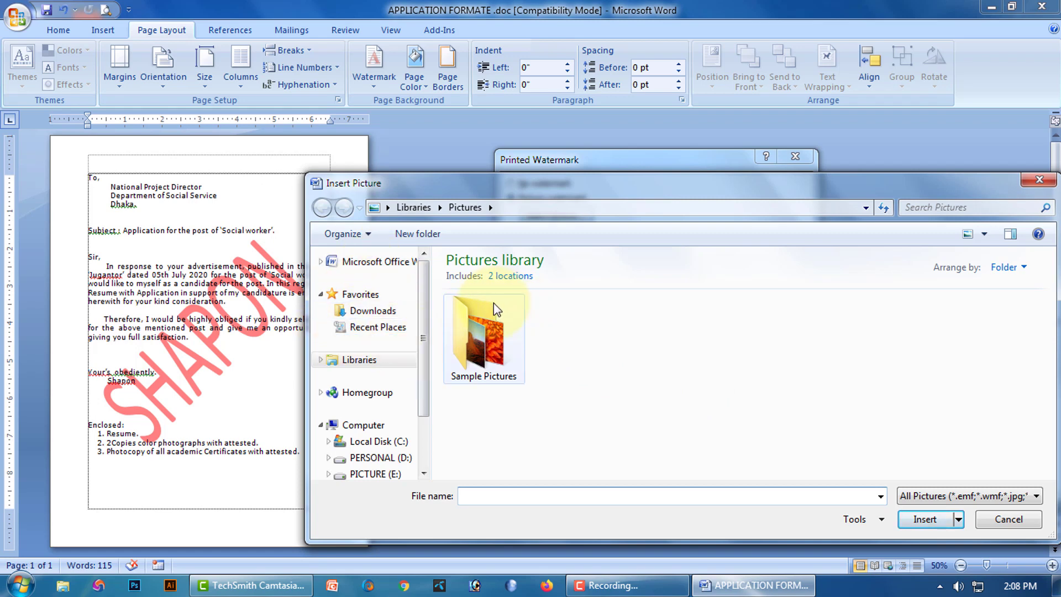
left_click(388, 207)
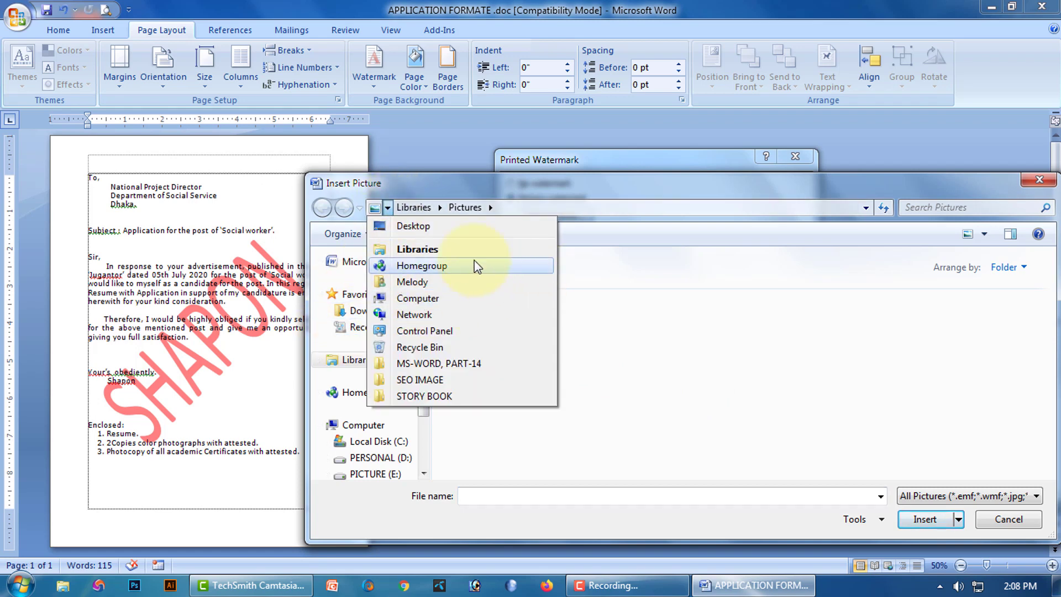
left_click(415, 227)
left_click(957, 275)
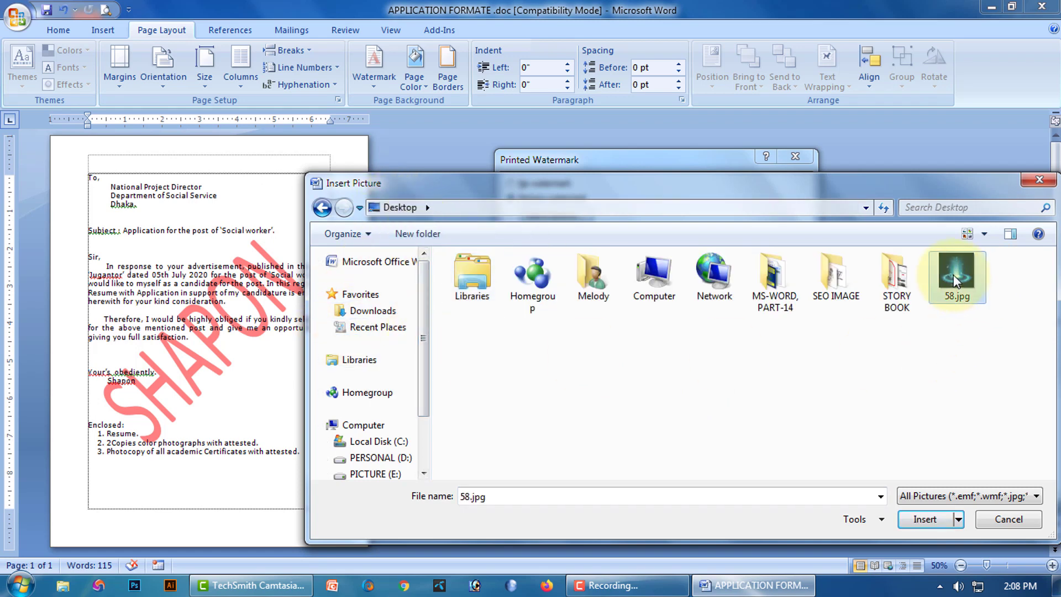
left_click(932, 519)
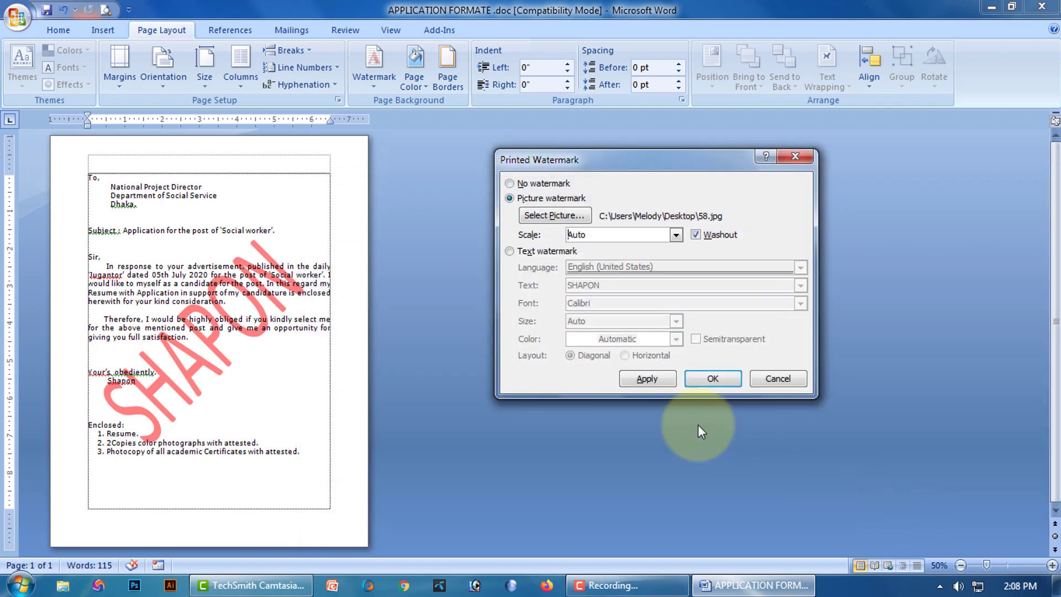
Set the picture watermark's scale to 500% and apply it to the page
left_click(677, 236)
left_click(591, 259)
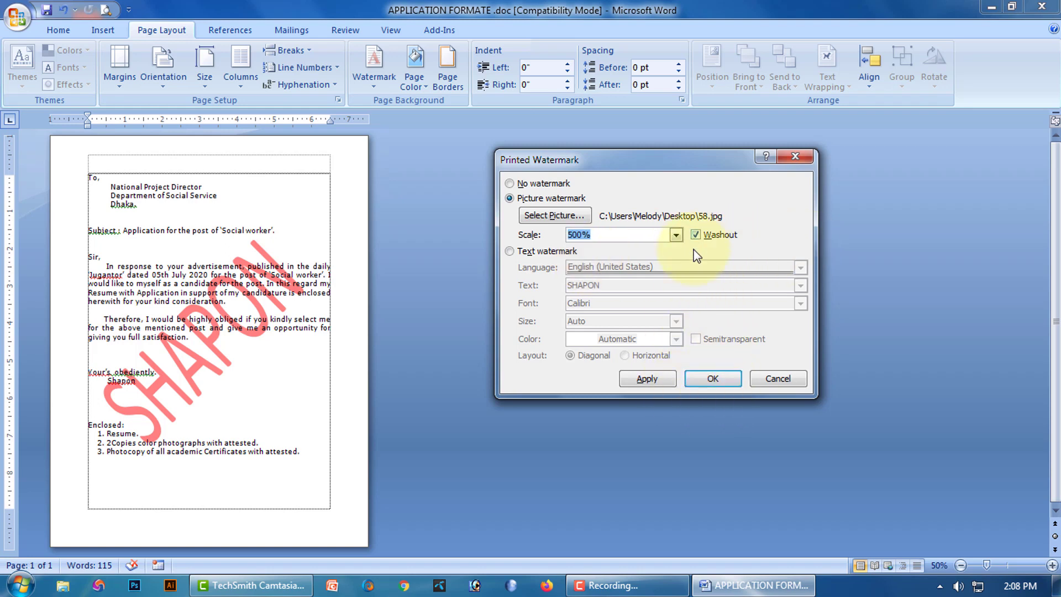
left_click(713, 380)
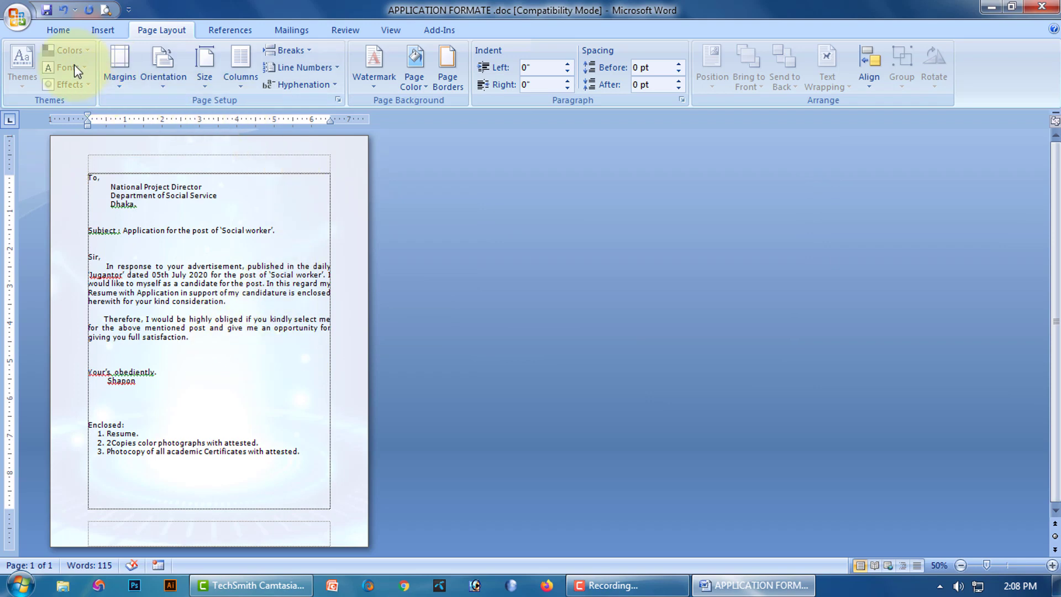
Check the page with its enlarged picture watermark in print preview
left_click(105, 9)
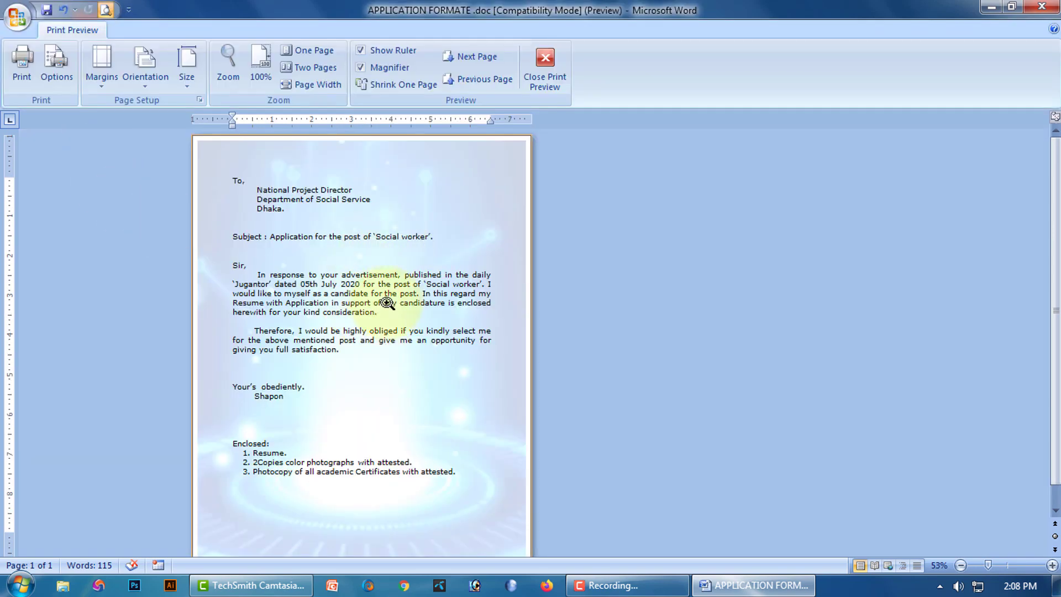
left_click(546, 61)
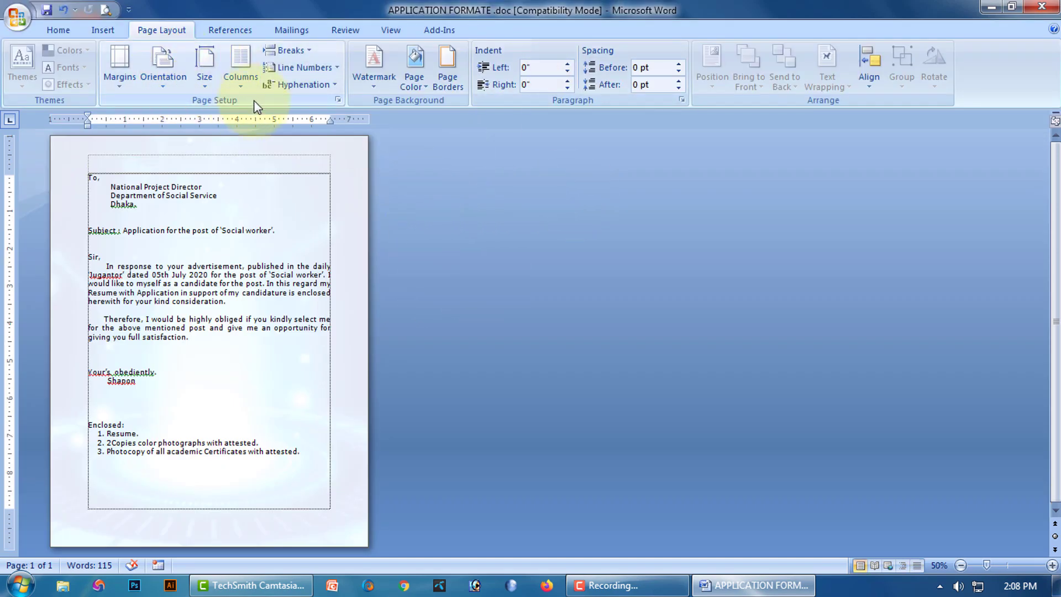
Turn off the Washout option of the picture watermark, apply it and check the page in print preview
left_click(373, 83)
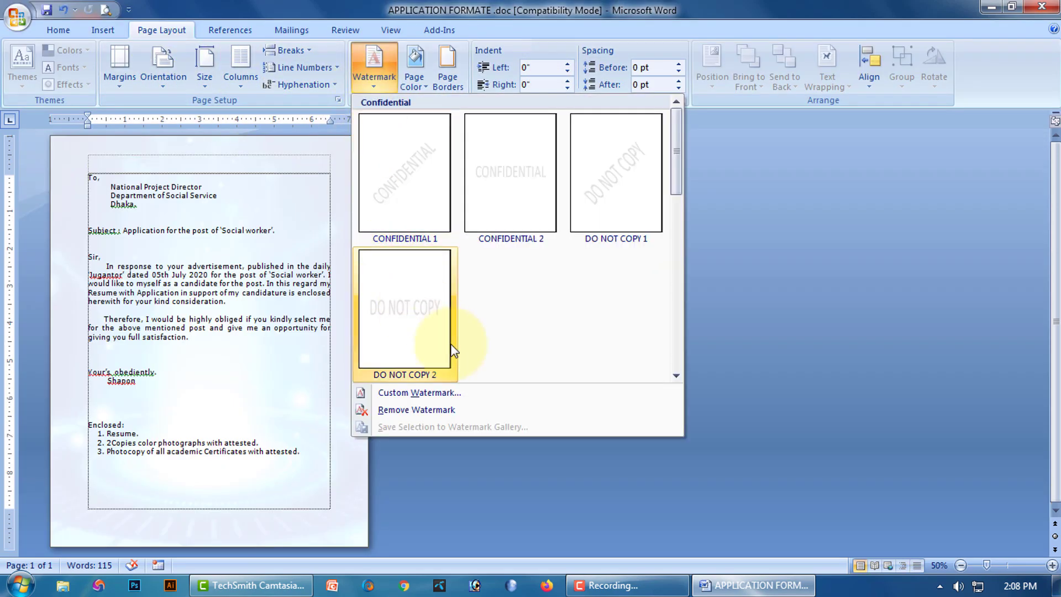
left_click(416, 392)
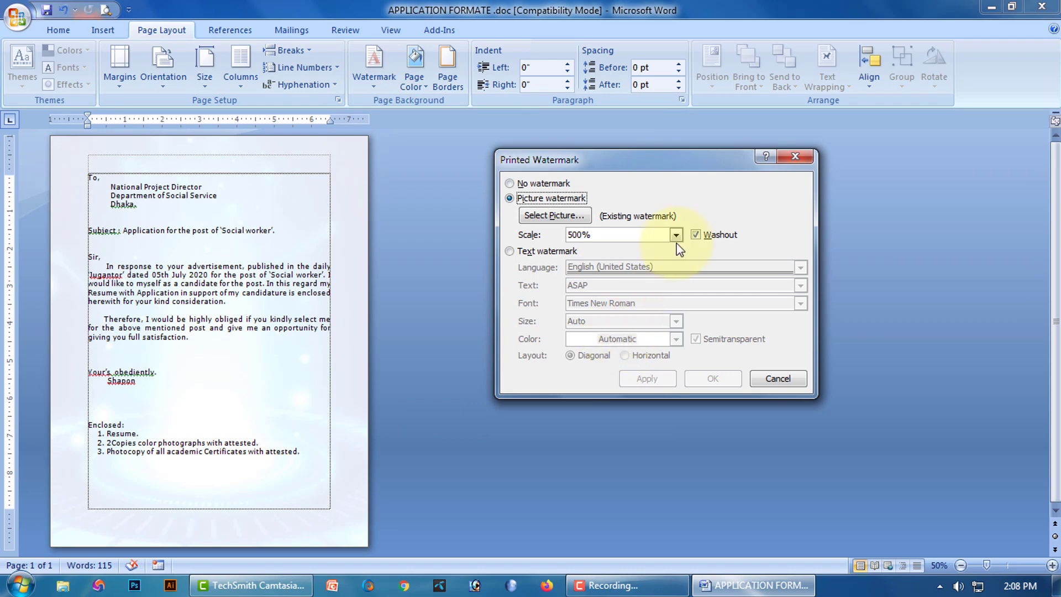
left_click(694, 234)
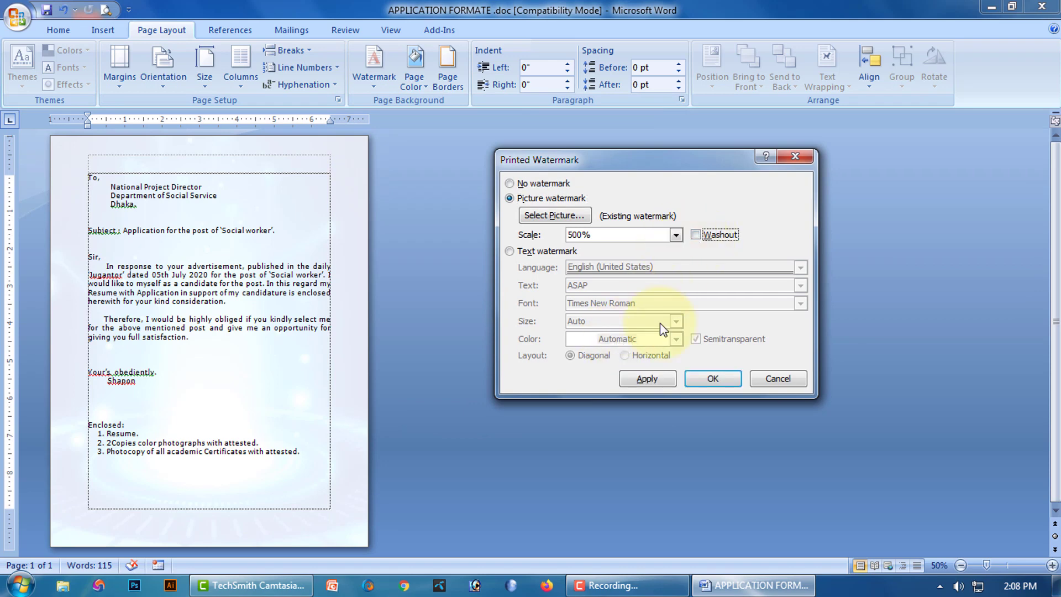
left_click(713, 379)
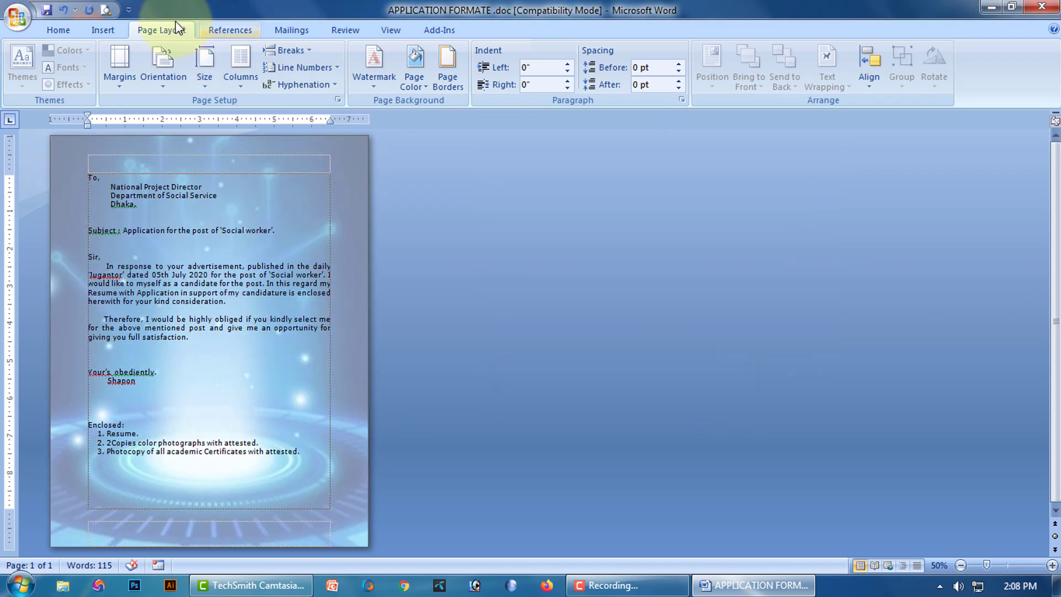
left_click(104, 10)
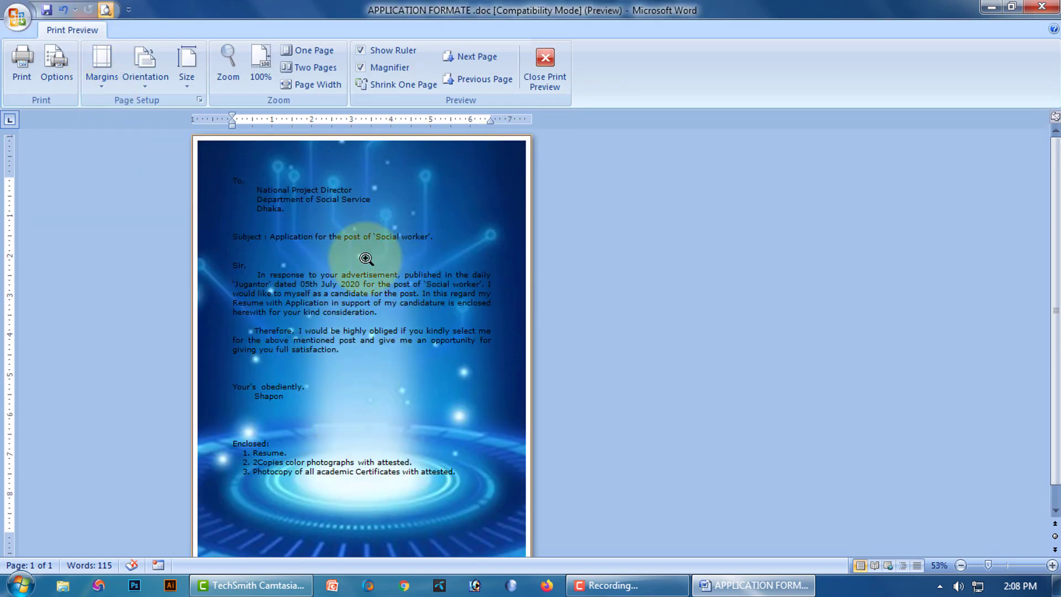
left_click(544, 62)
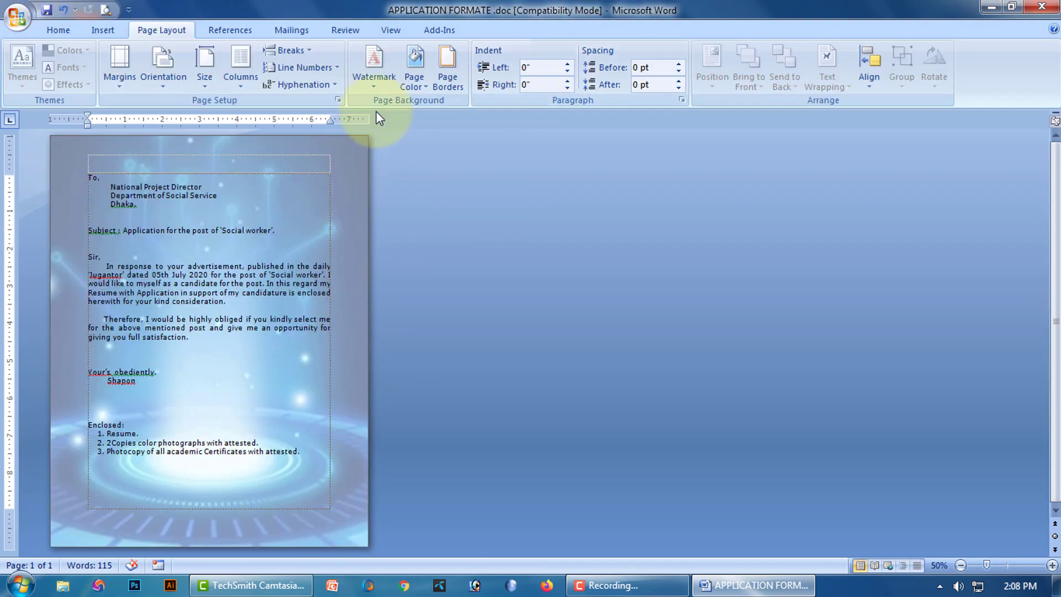
Remove the picture watermark from the letter and set the page color to the standard light green
left_click(376, 83)
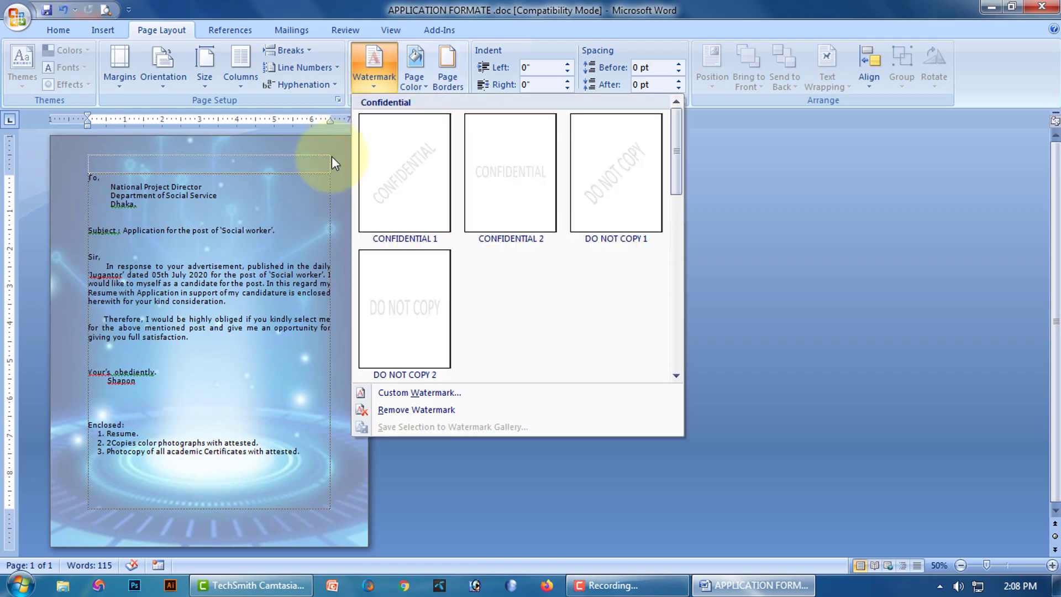
left_click(426, 409)
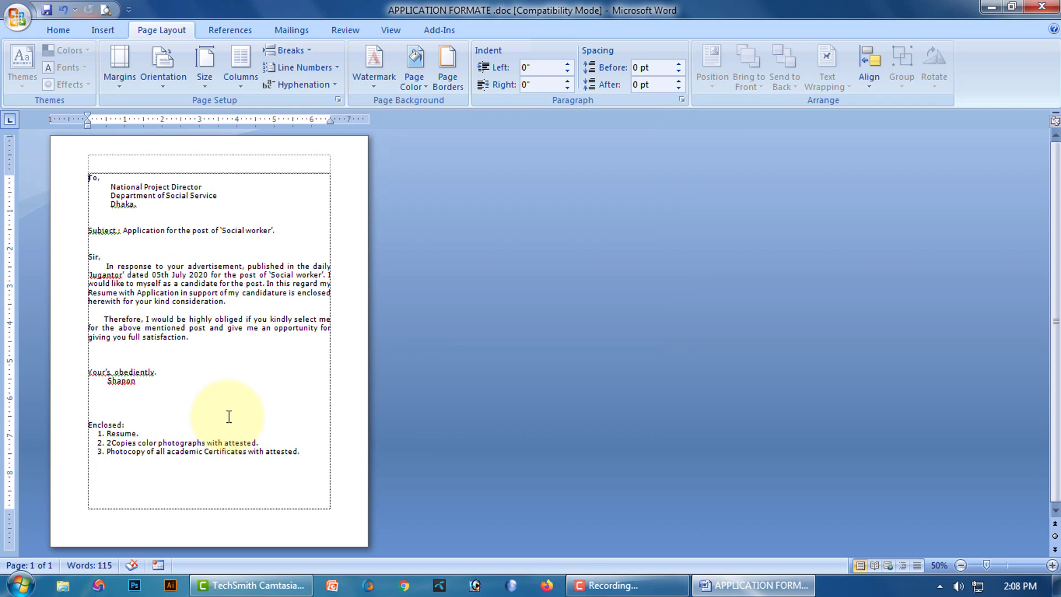
left_click(424, 87)
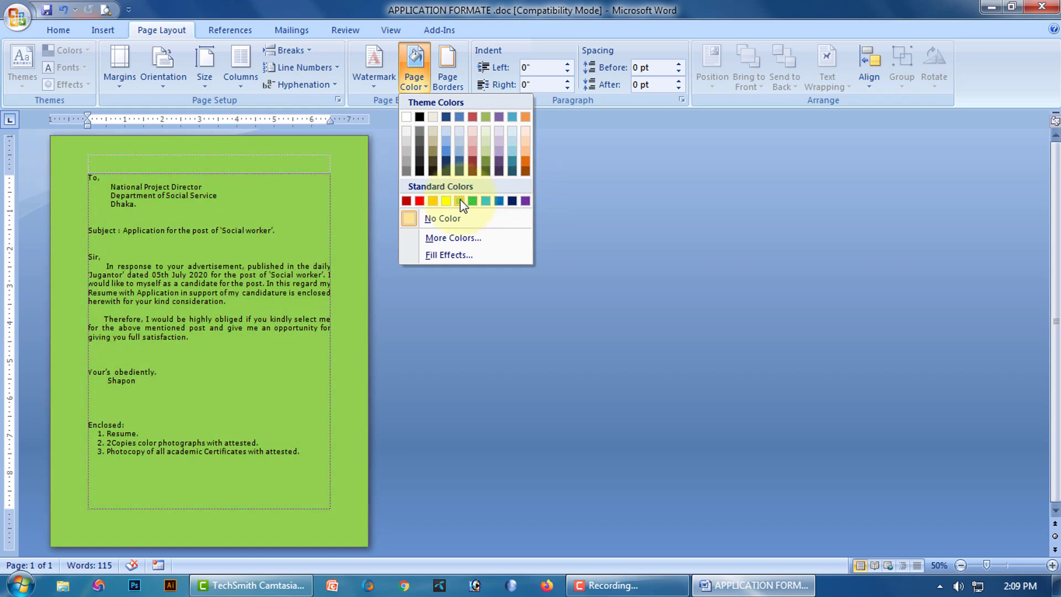
left_click(460, 201)
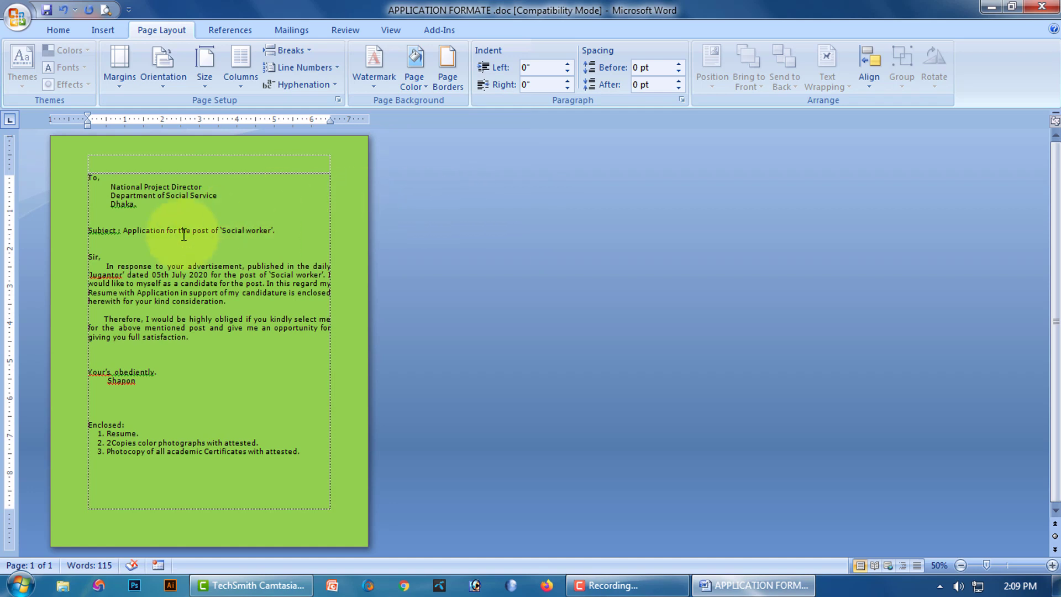
Change the page color to bright magenta, chosen from the standard color hexagon under More Colors
left_click(421, 84)
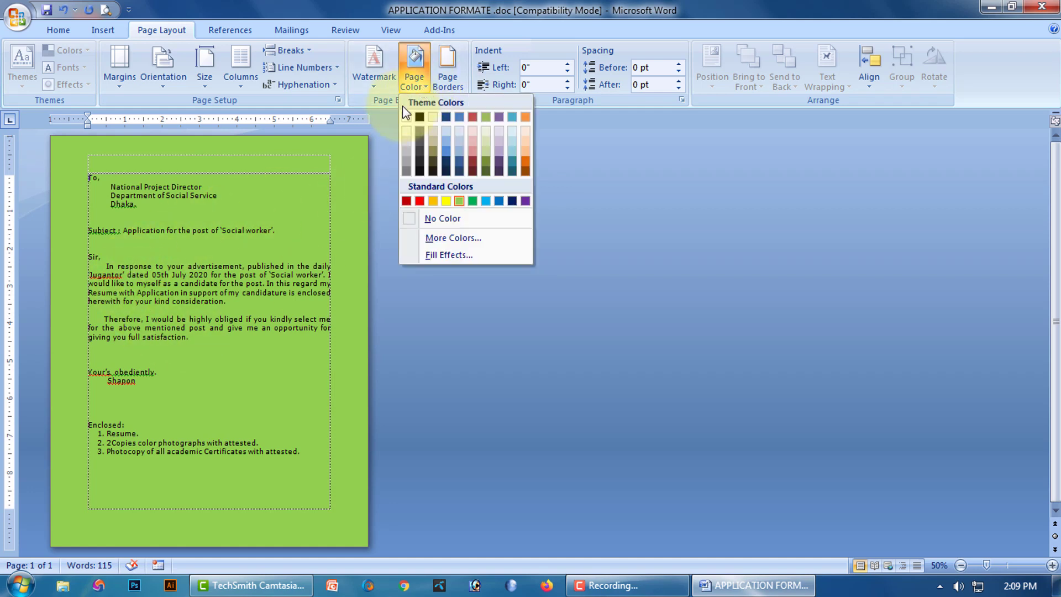
left_click(453, 238)
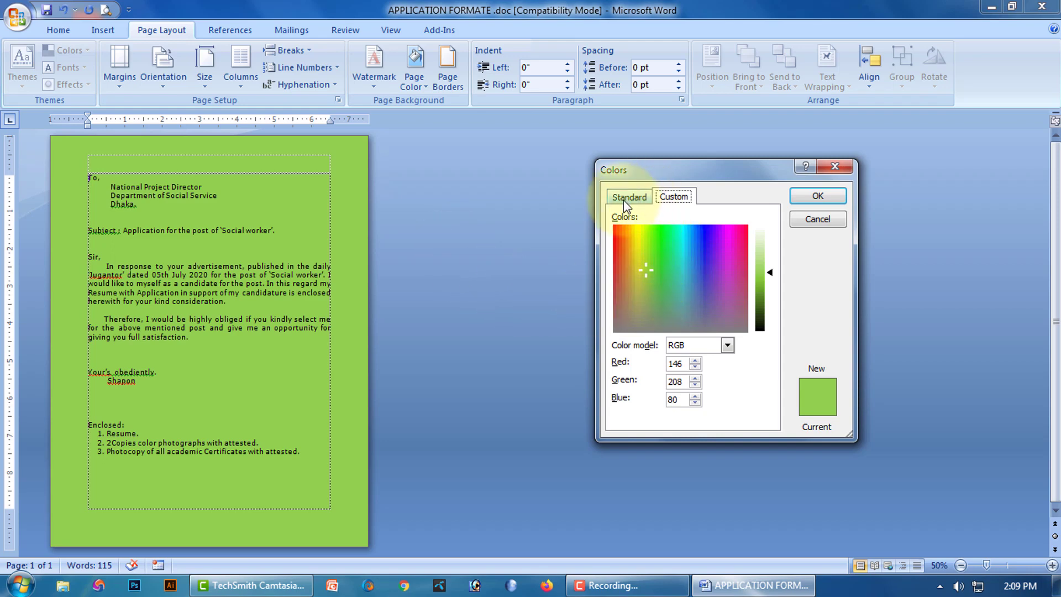
left_click(624, 198)
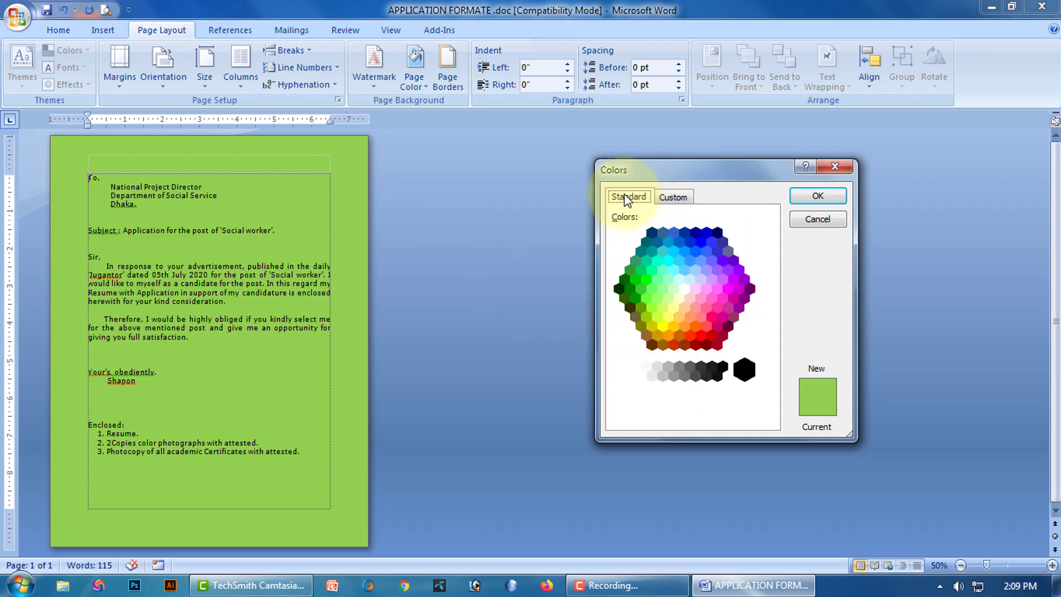
left_click(728, 288)
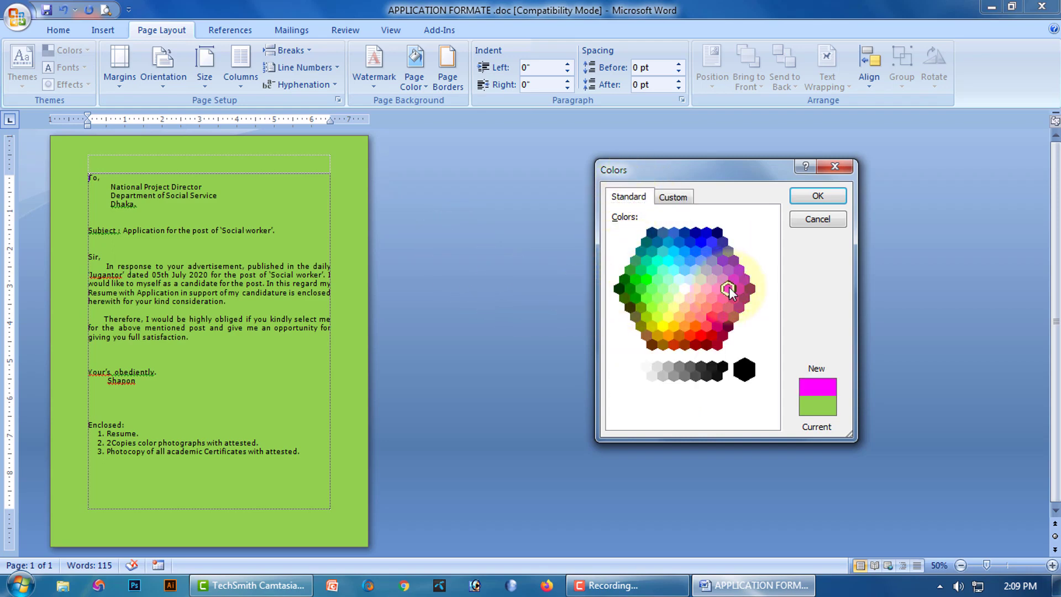
left_click(817, 197)
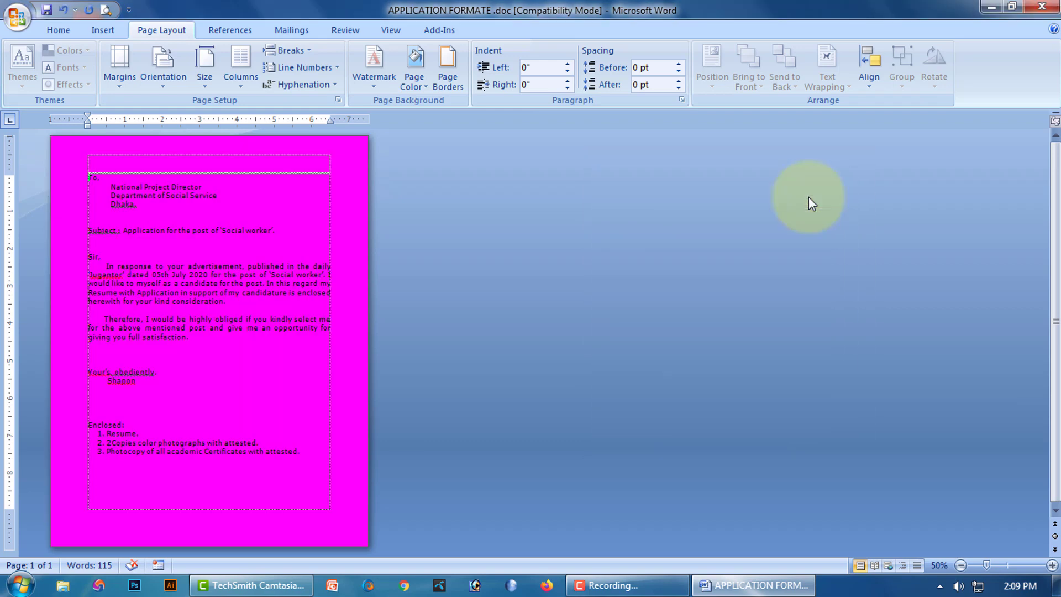
Adjust the page color to a custom RGB value of 255, 6, 249 and apply it
left_click(423, 84)
left_click(467, 265)
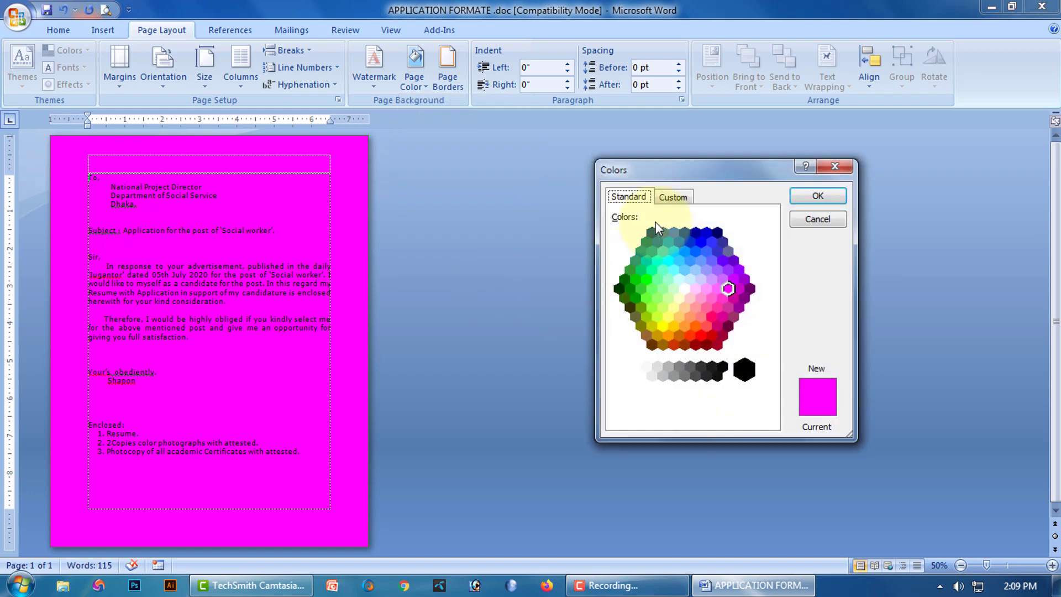
left_click(675, 194)
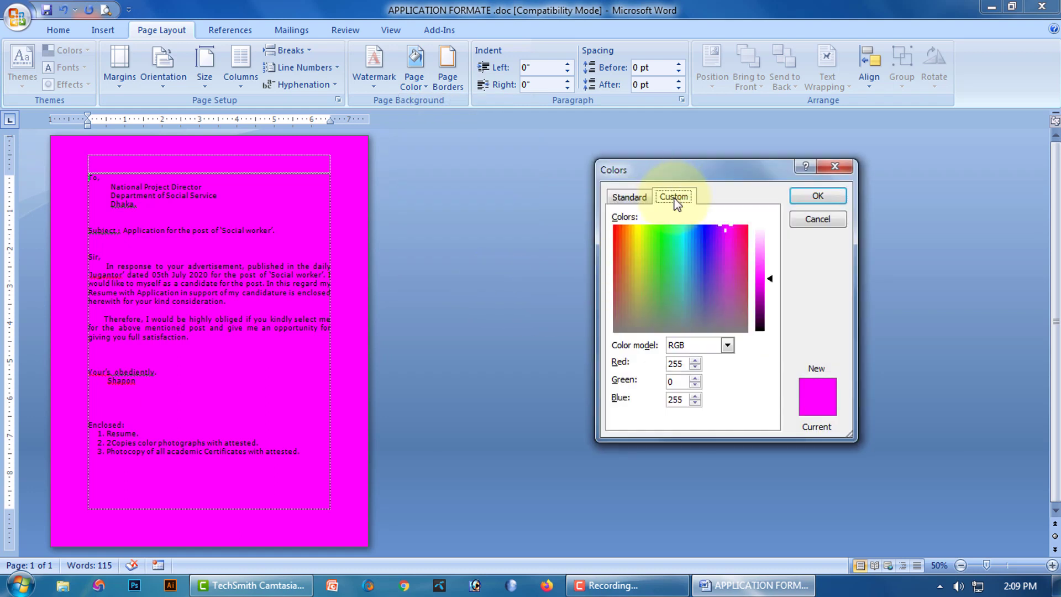
left_click(697, 360)
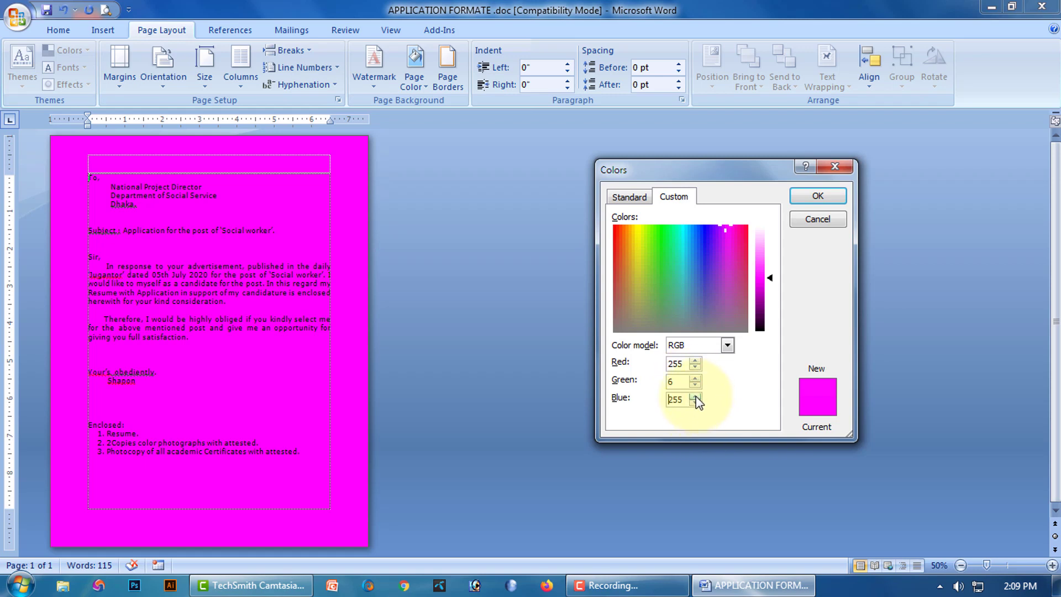
left_click(695, 402)
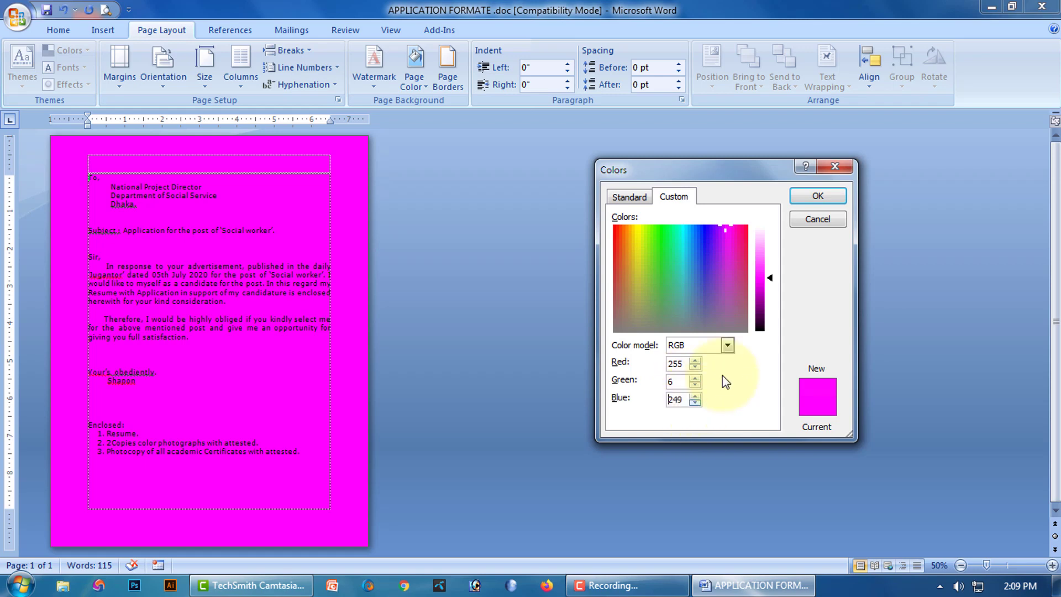
left_click(805, 199)
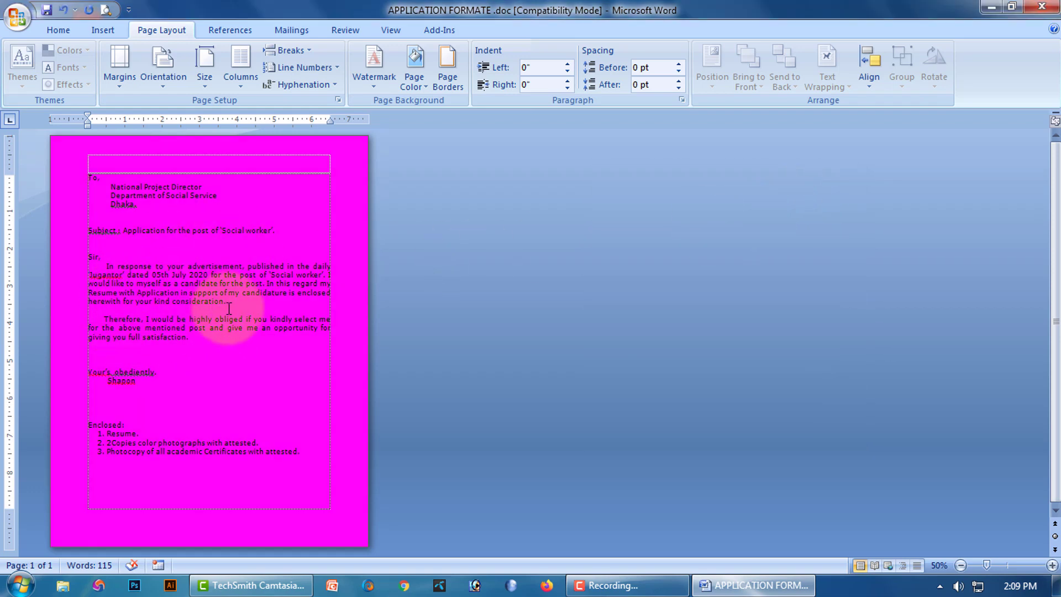
Start a gradient fill effect for the page, trying One color and Two colors before choosing Preset
left_click(419, 81)
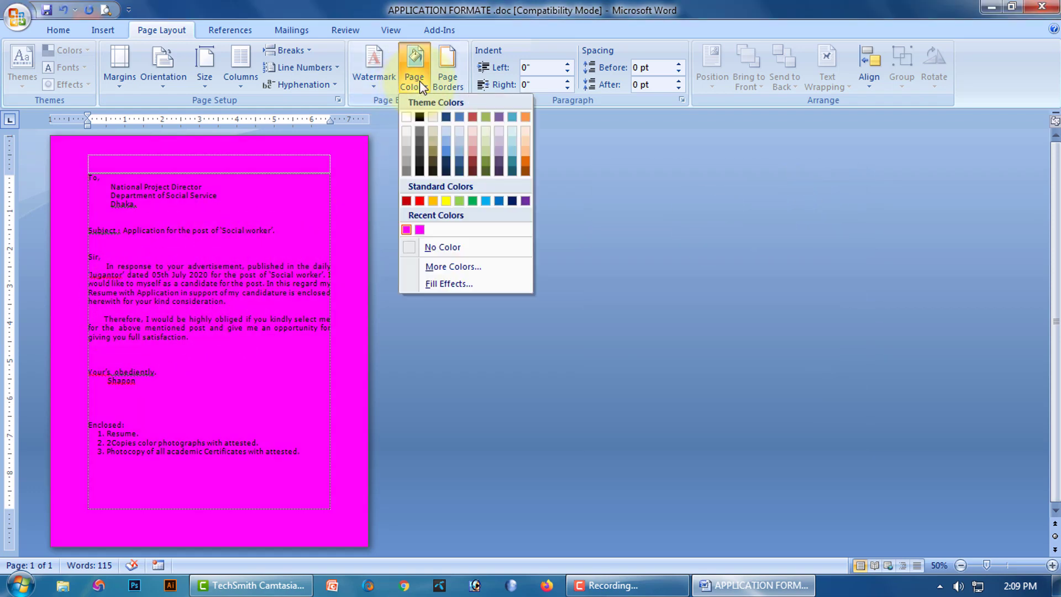
left_click(446, 282)
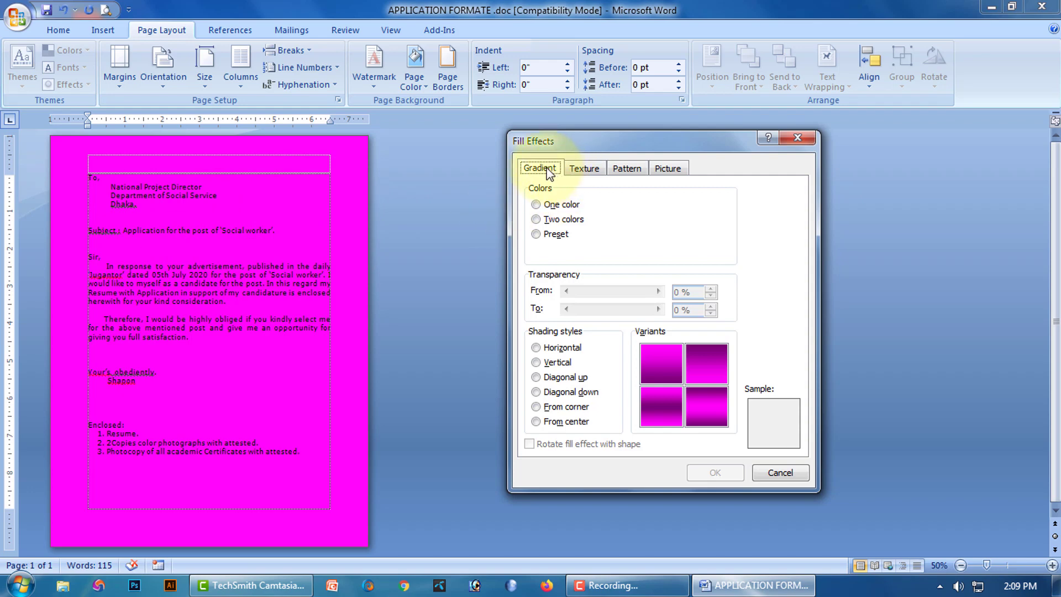
left_click(536, 205)
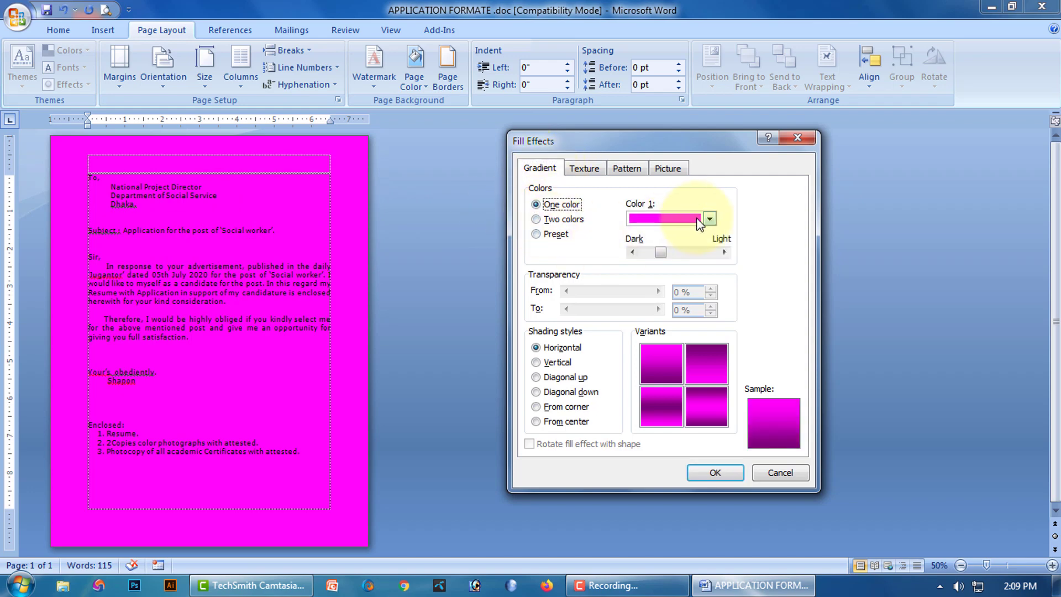
left_click(537, 221)
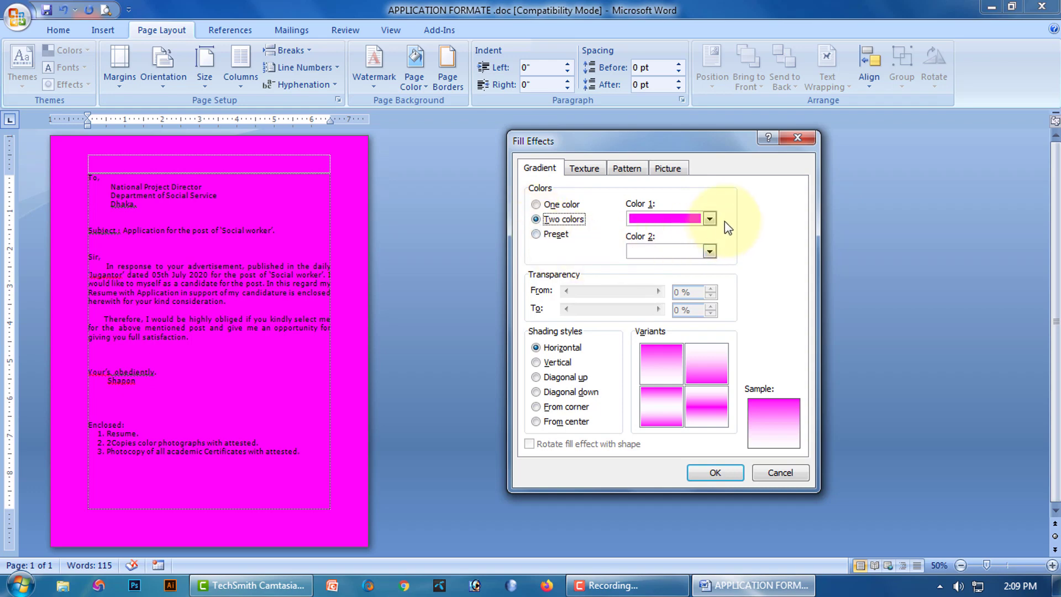
left_click(535, 235)
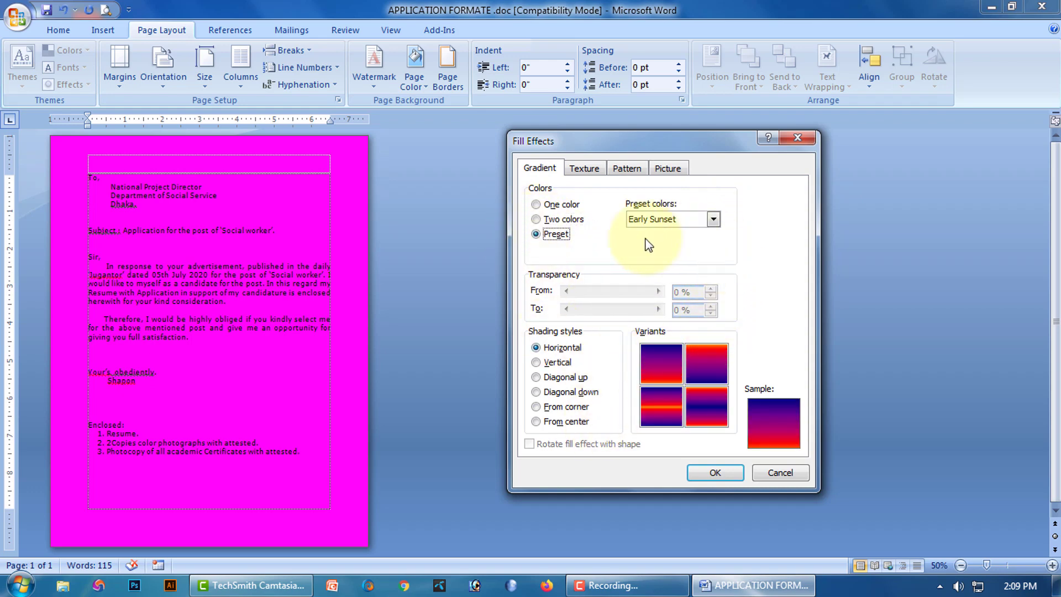
Try the Early Sunset, Late Sunset and Nightfall preset colors, and choose Desert for the page gradient
left_click(714, 221)
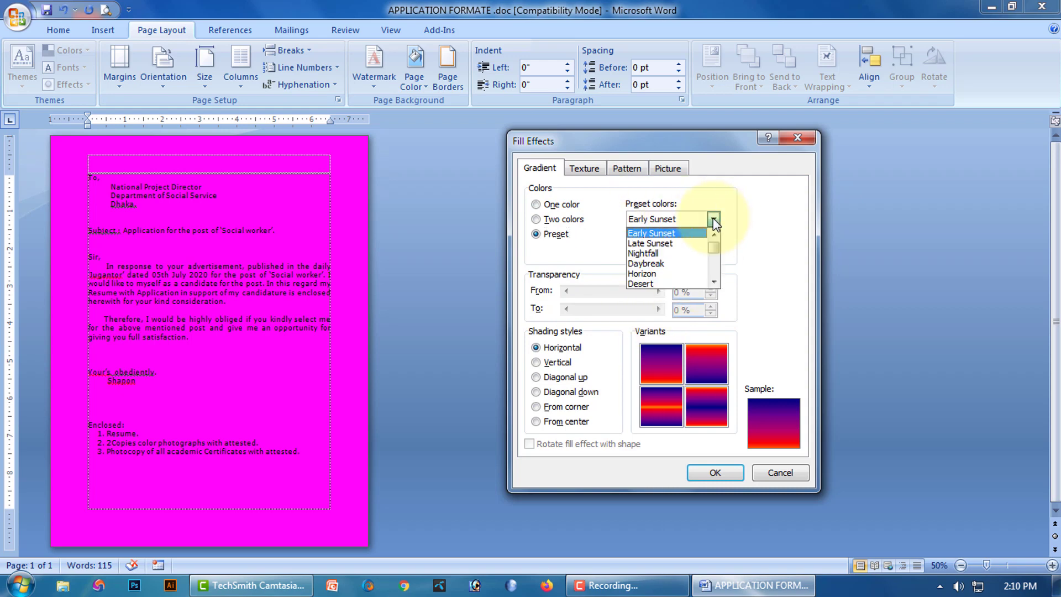
left_click(647, 232)
left_click(666, 220)
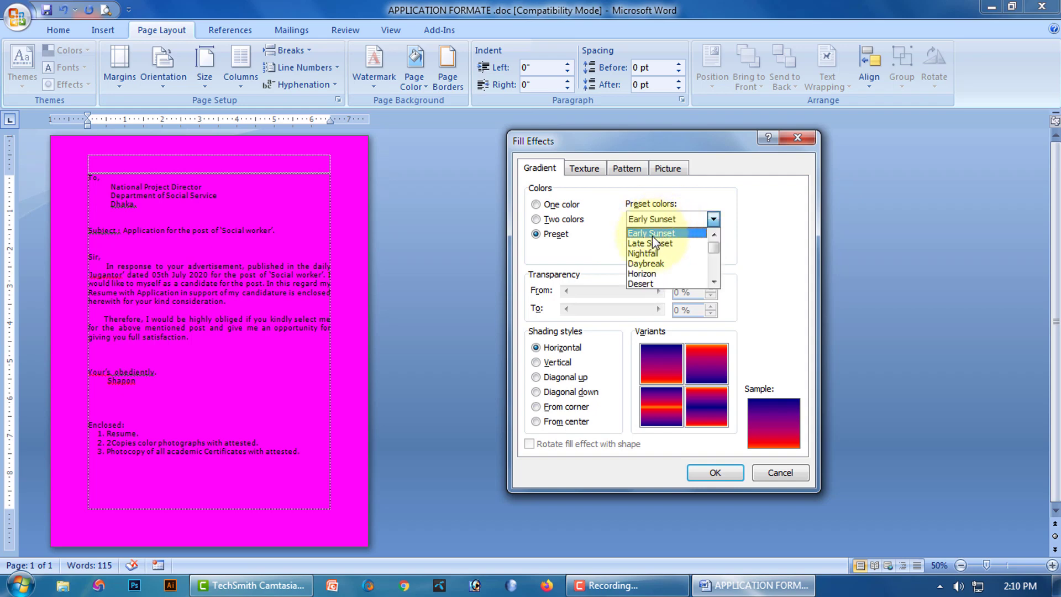
left_click(650, 240)
left_click(668, 222)
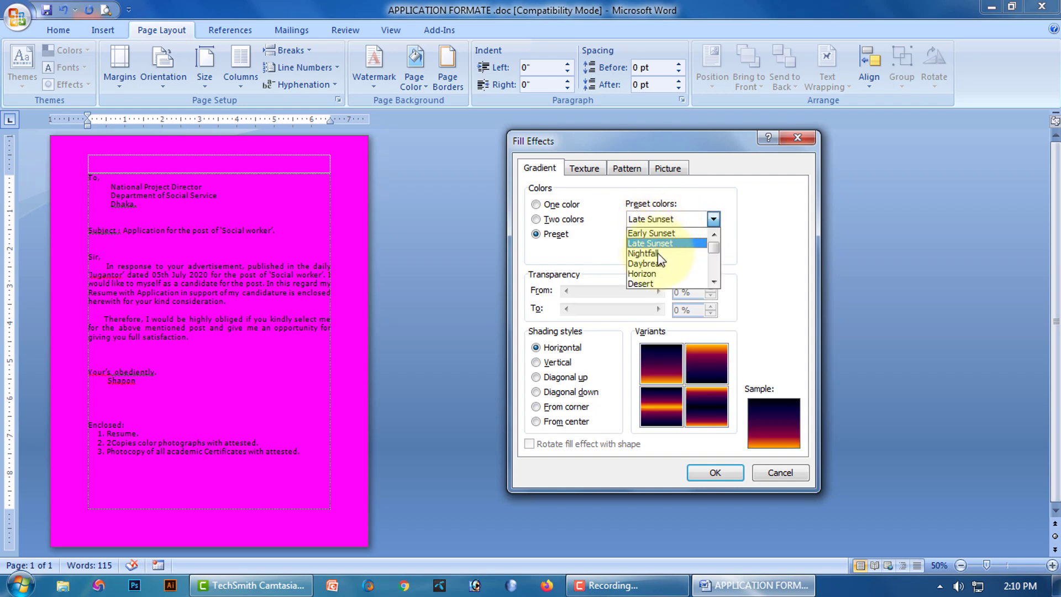
left_click(658, 251)
left_click(666, 222)
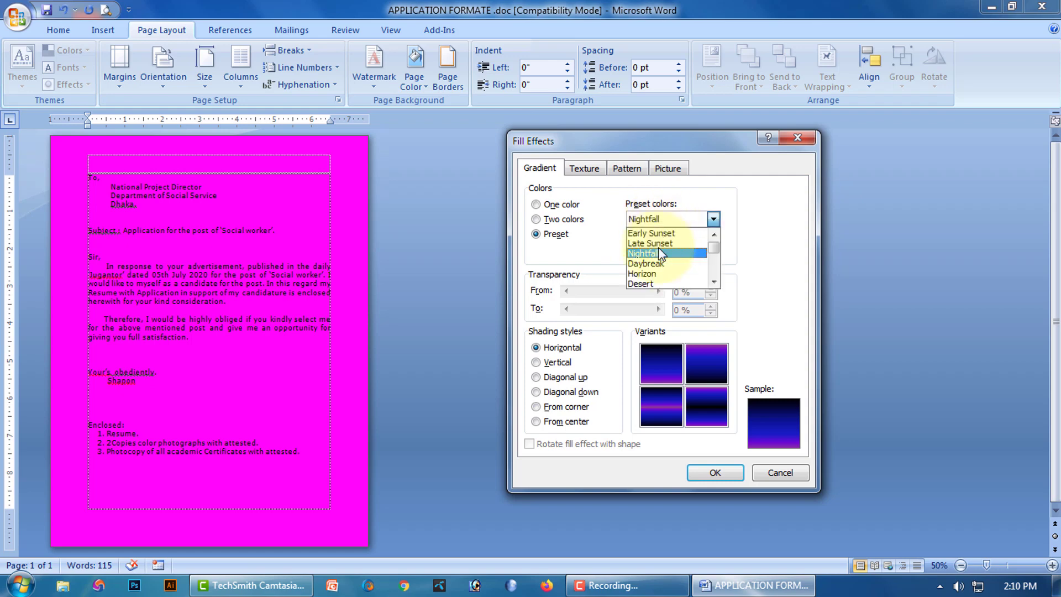
left_click(651, 290)
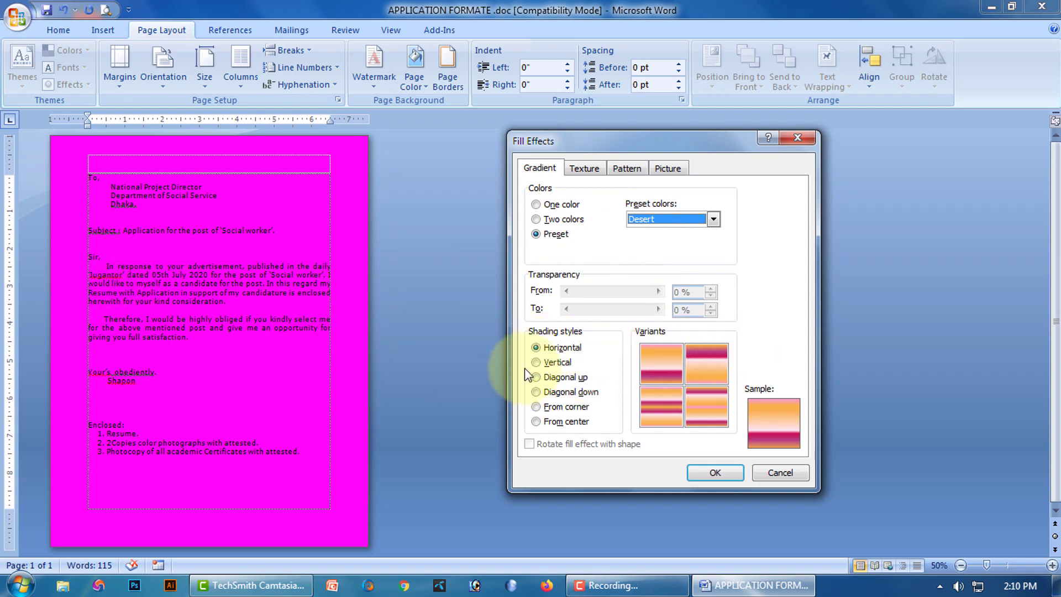
Try the Vertical, Diagonal up, Diagonal down and From corner shading styles, and apply the Desert gradient with From center
left_click(538, 362)
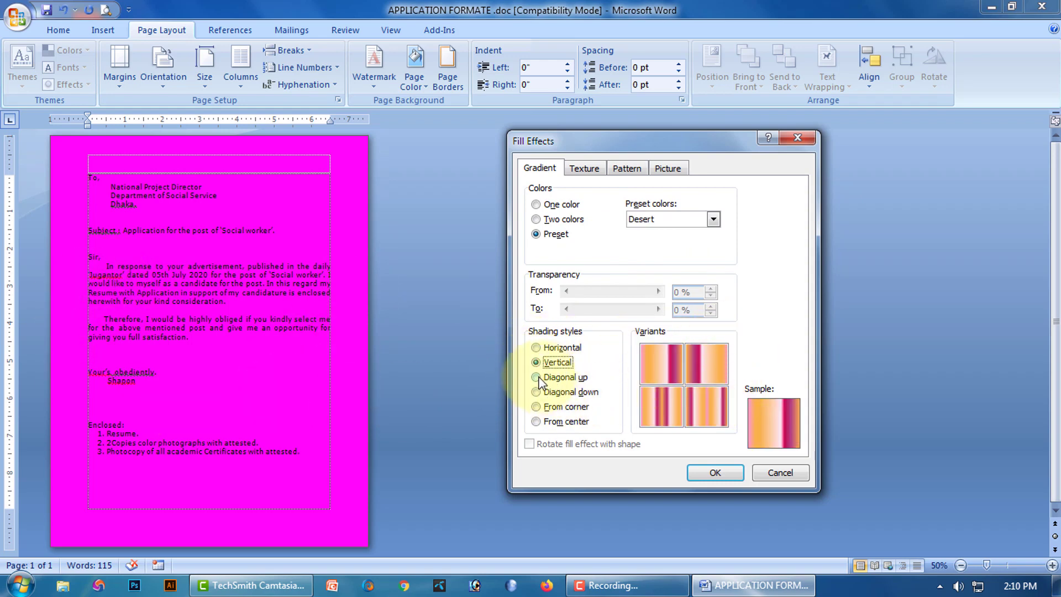
left_click(536, 378)
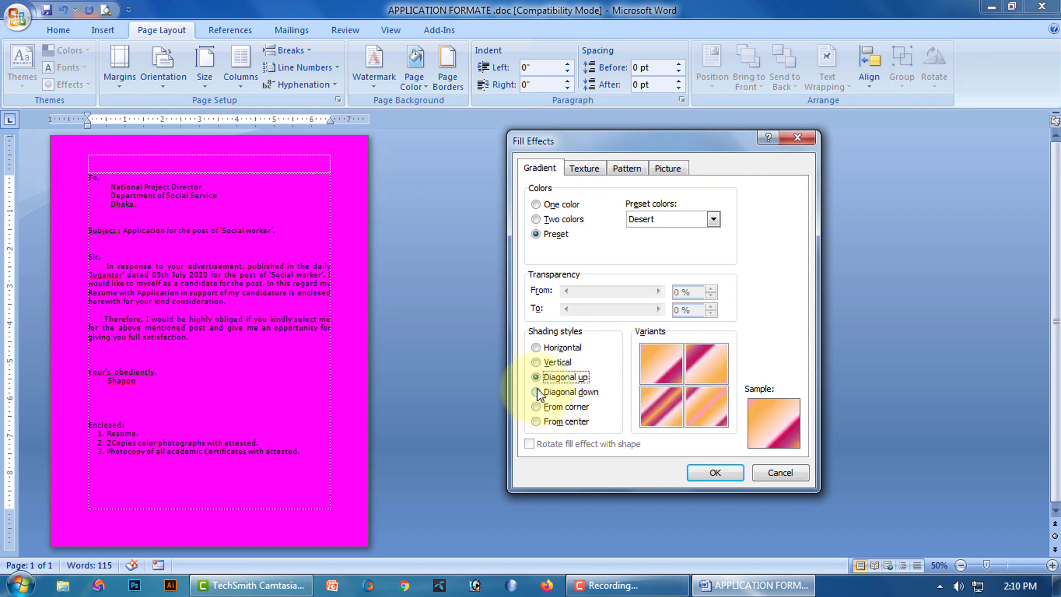
left_click(537, 392)
left_click(536, 407)
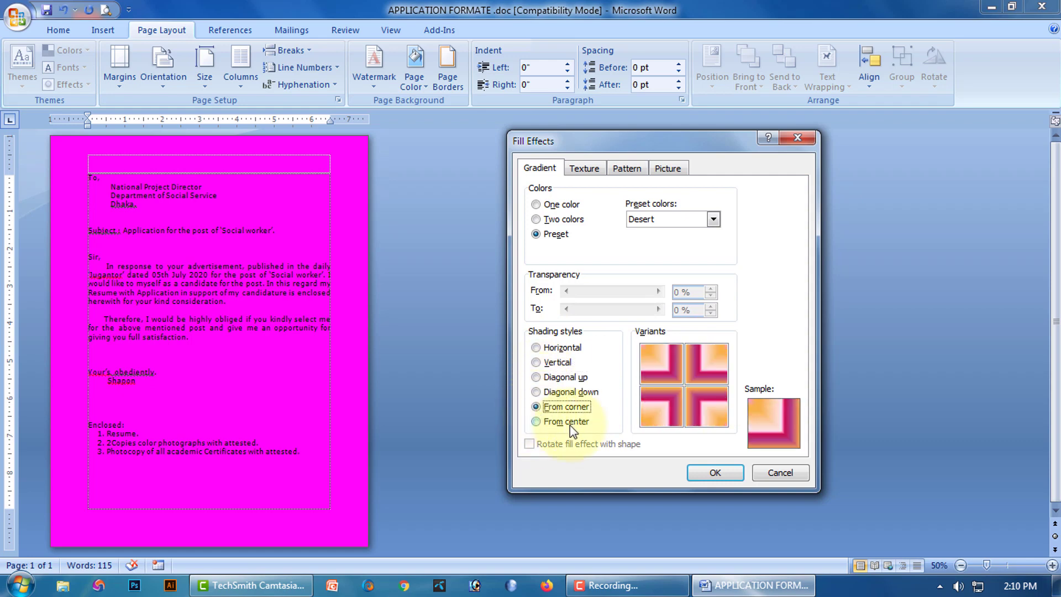
left_click(536, 422)
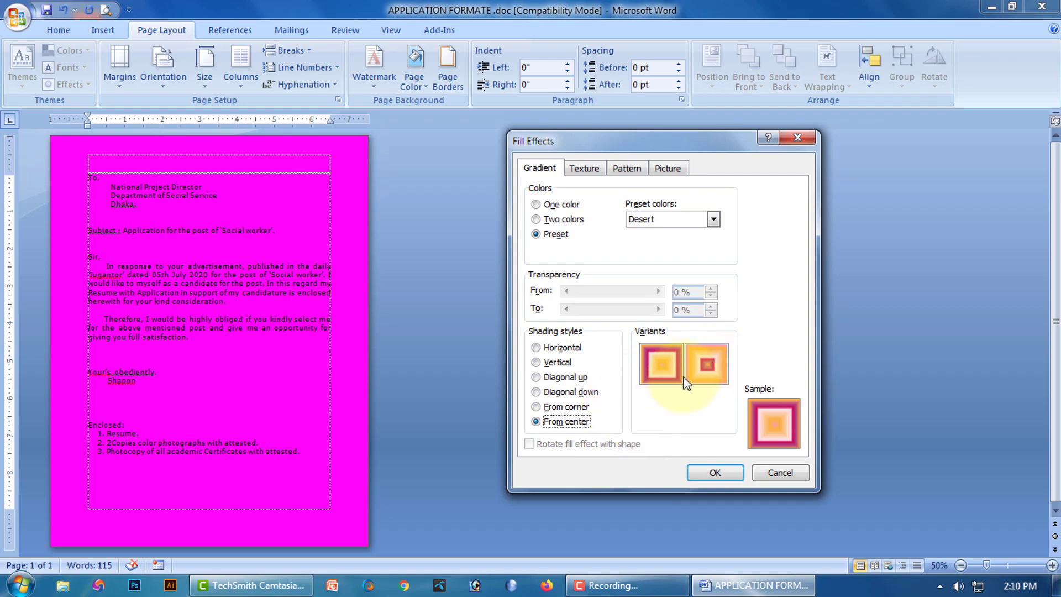
left_click(713, 473)
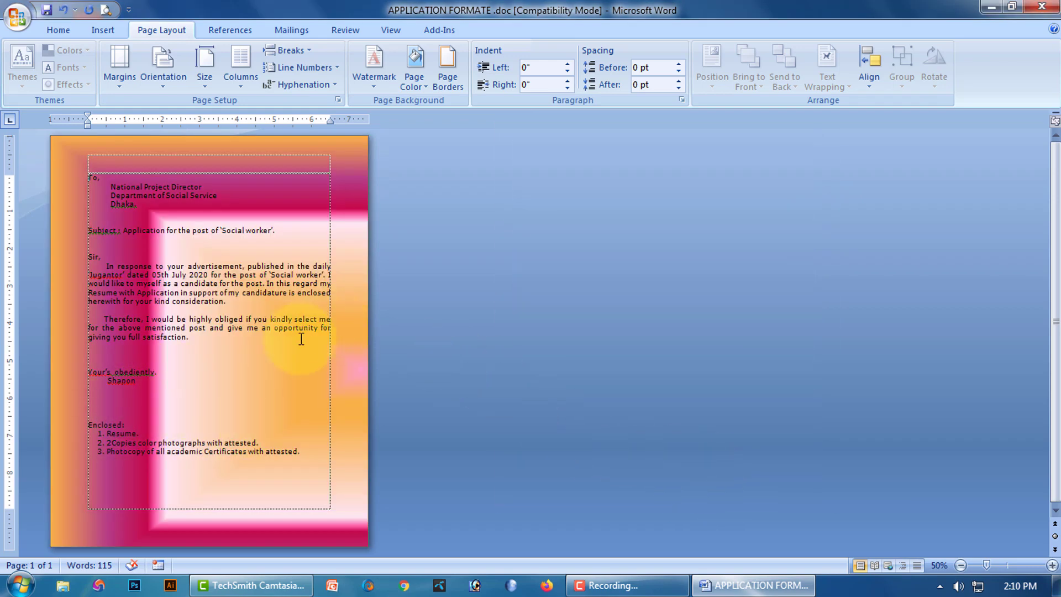
Fill the page background with the light blue water-droplet texture
left_click(425, 85)
left_click(440, 286)
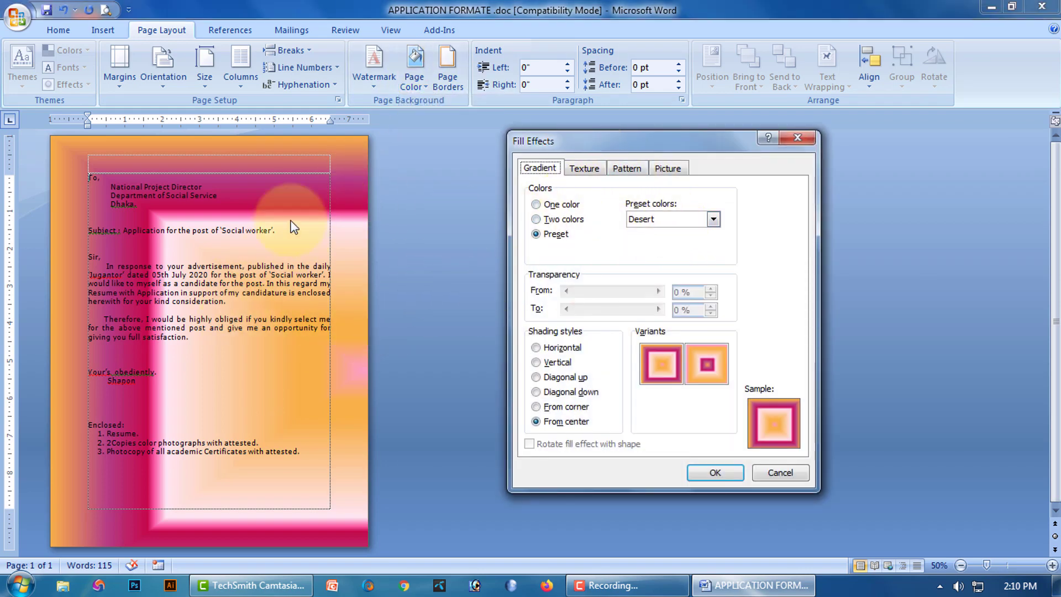
left_click(584, 168)
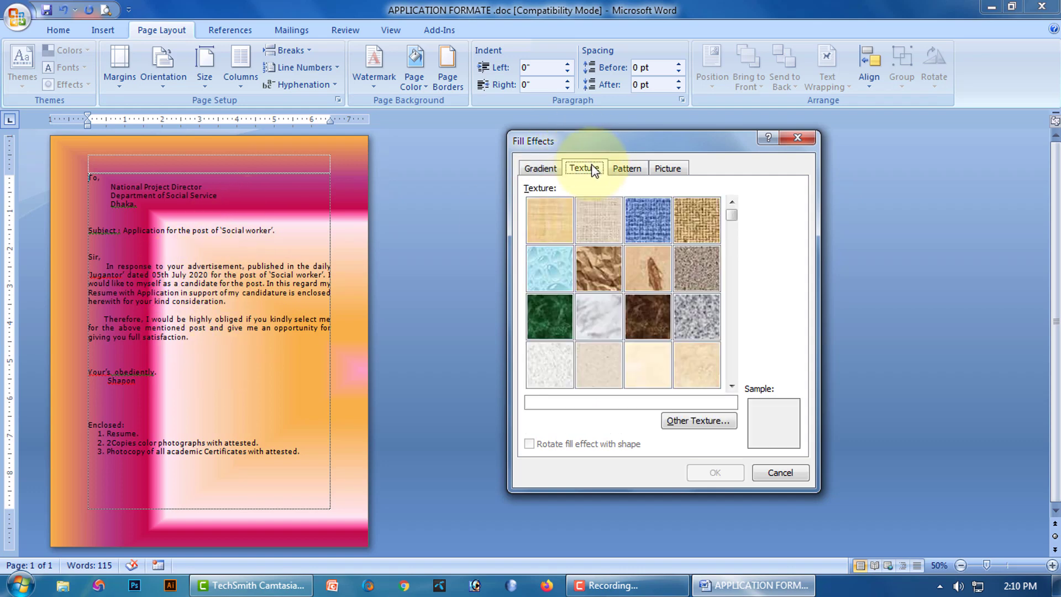
left_click(552, 275)
left_click(715, 473)
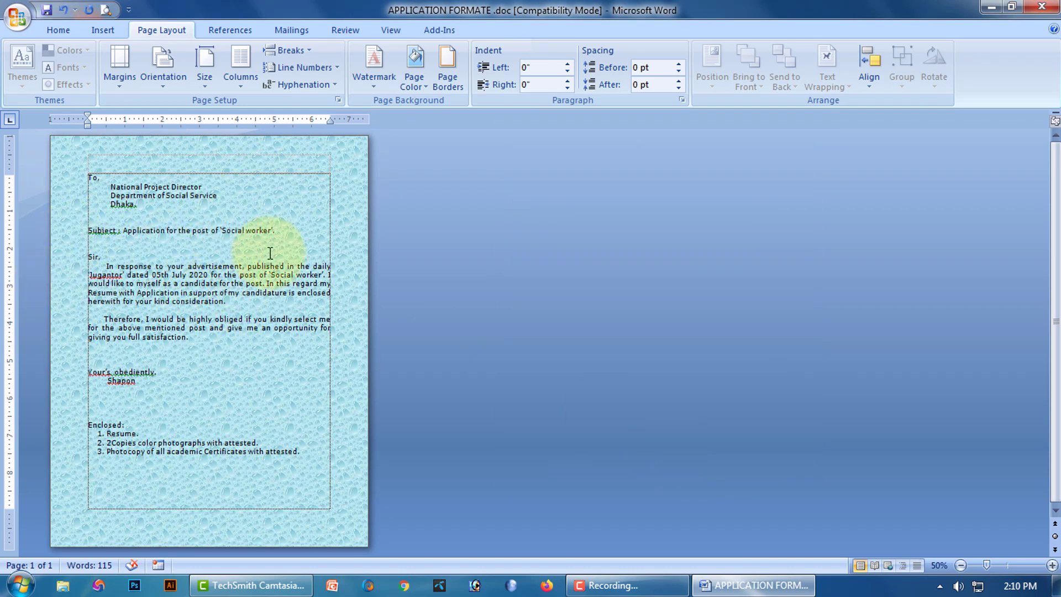
Start a pattern fill for the page and set its background and foreground colors to white
left_click(426, 86)
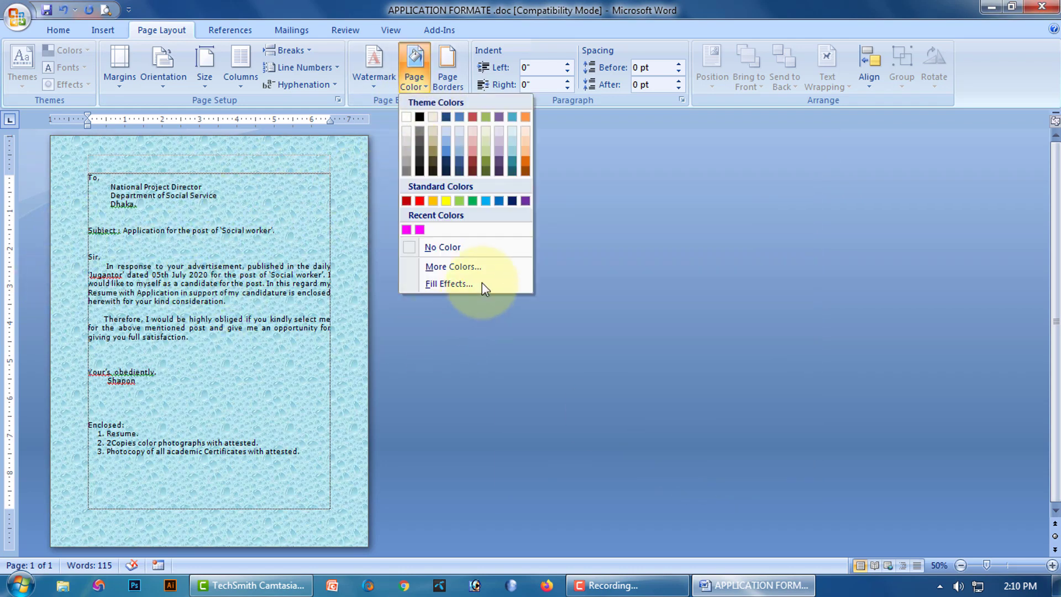
left_click(440, 283)
left_click(627, 168)
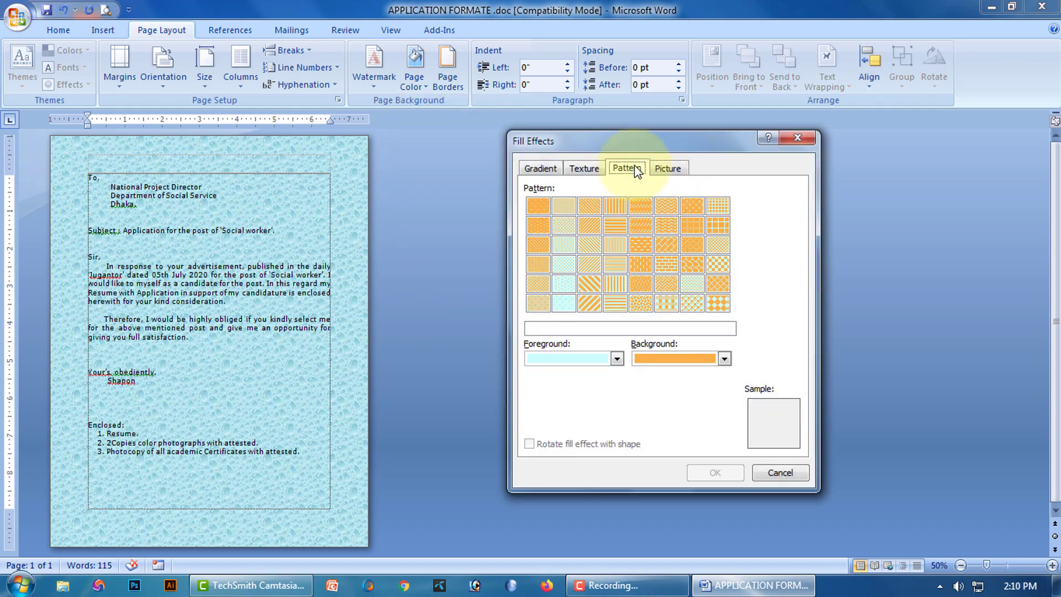
left_click(724, 360)
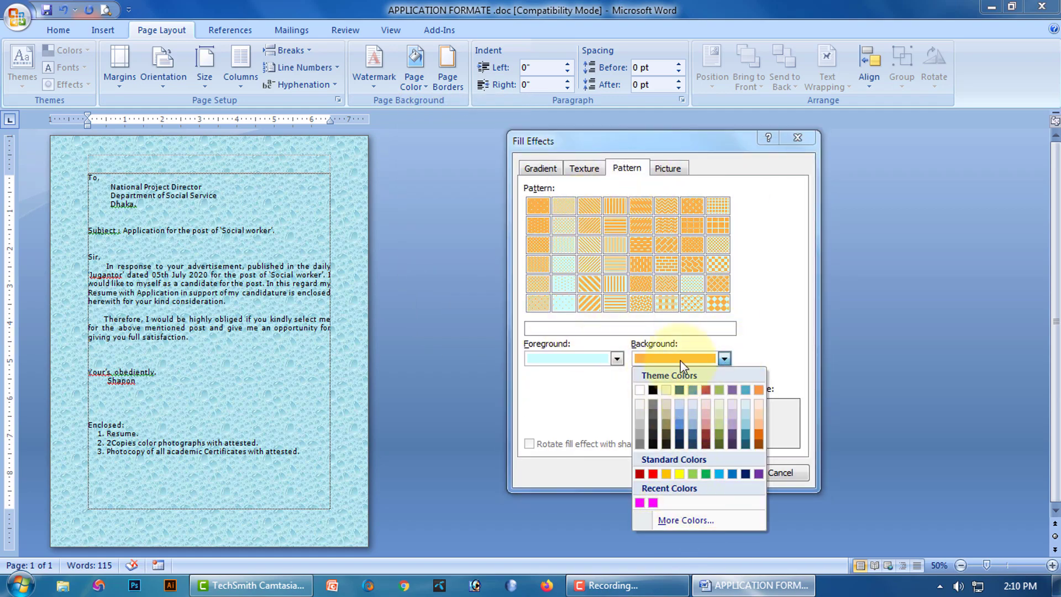
left_click(640, 391)
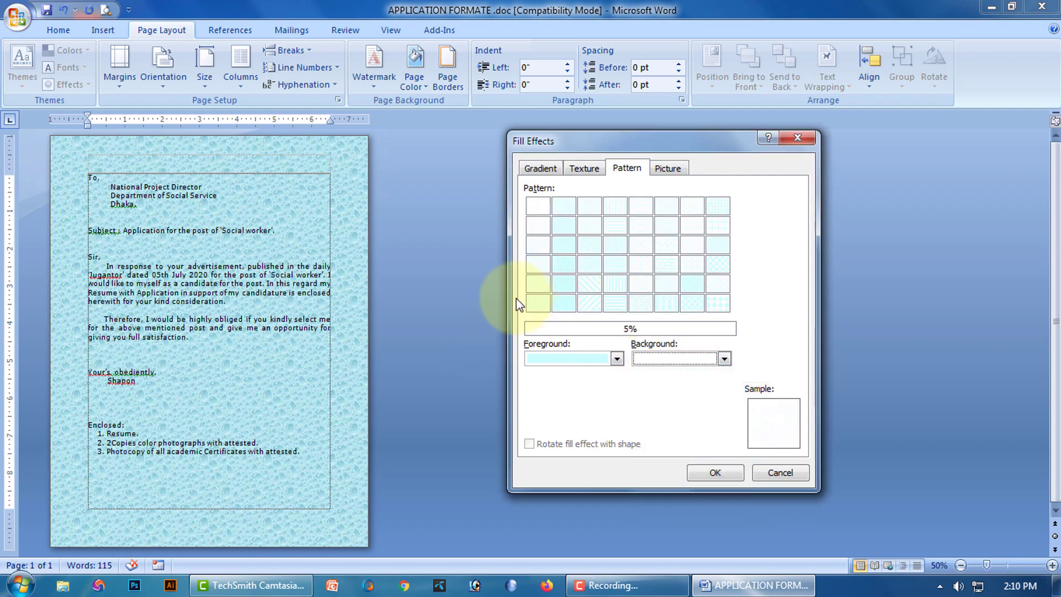
left_click(617, 359)
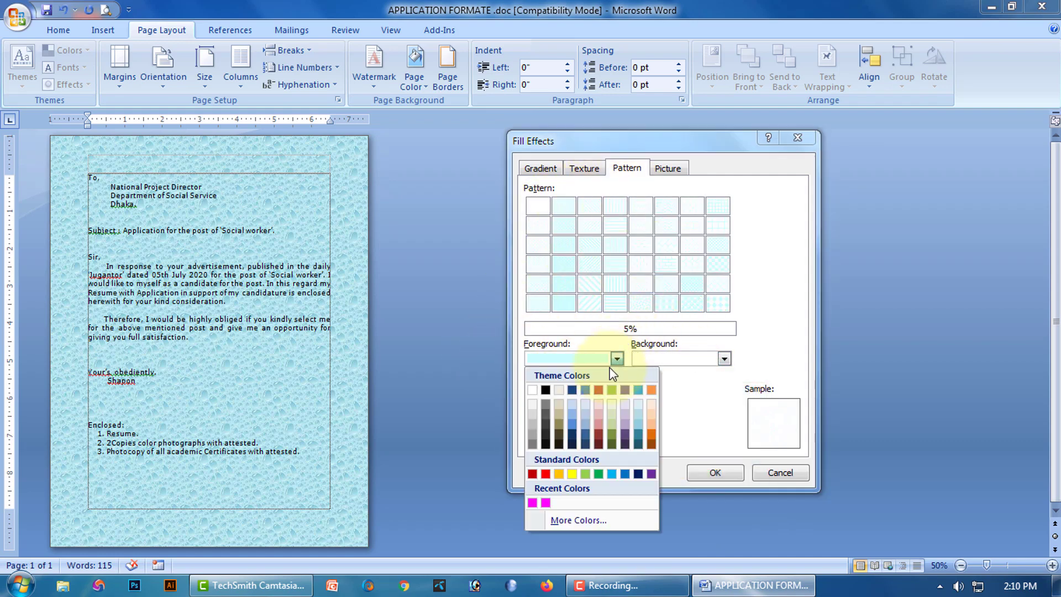
left_click(532, 390)
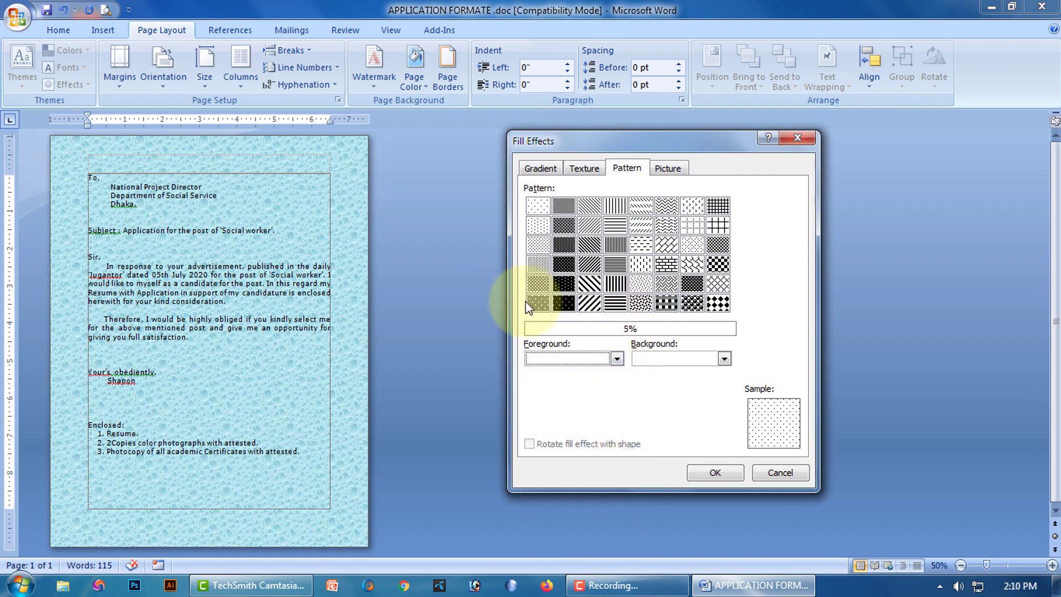
Apply the Wide upward diagonal pattern to the page with a red foreground color
left_click(591, 304)
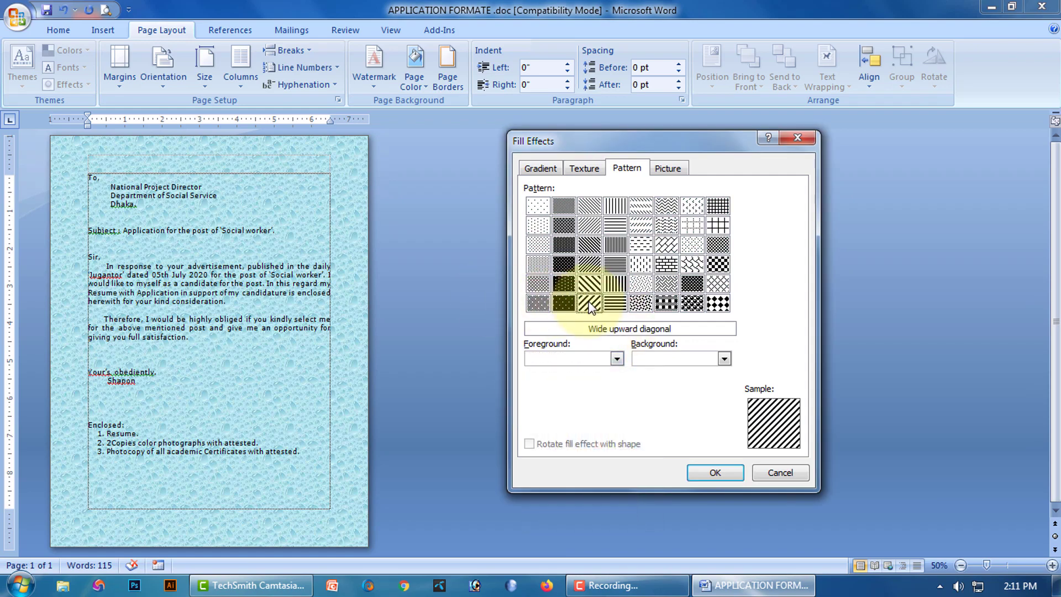
left_click(616, 359)
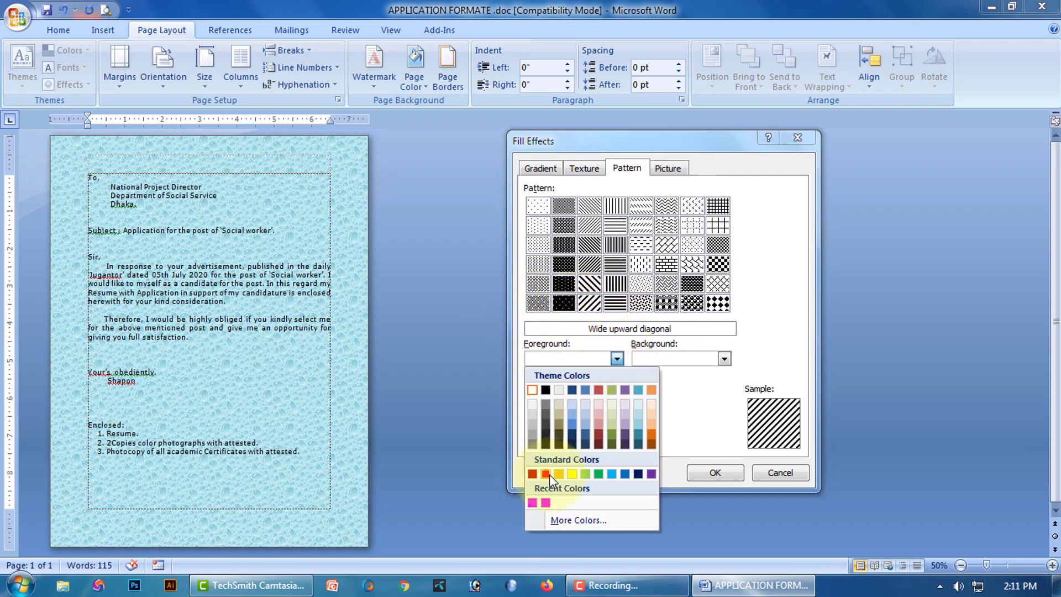
left_click(547, 474)
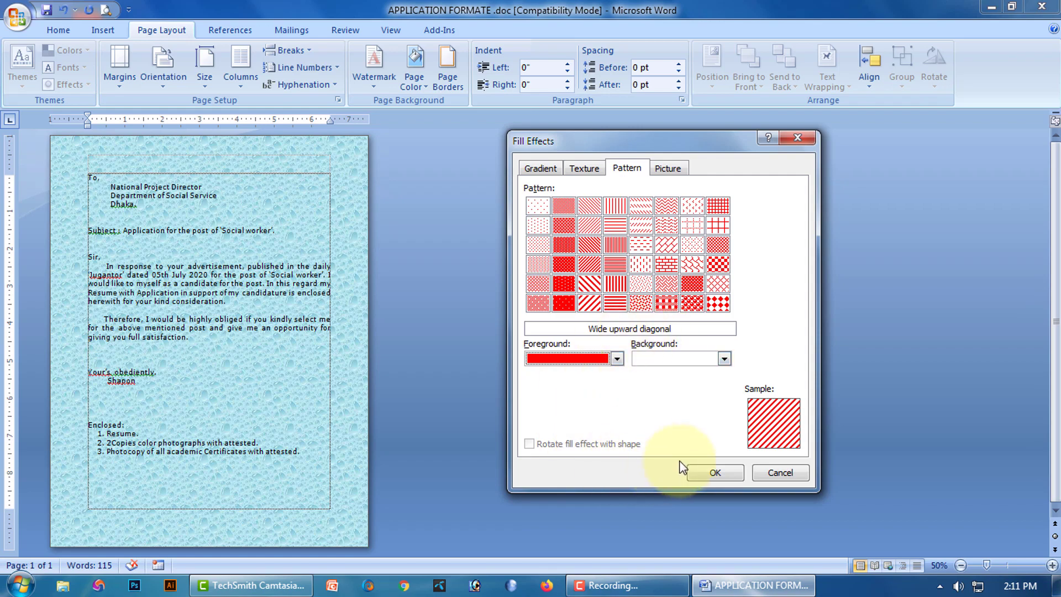
left_click(709, 472)
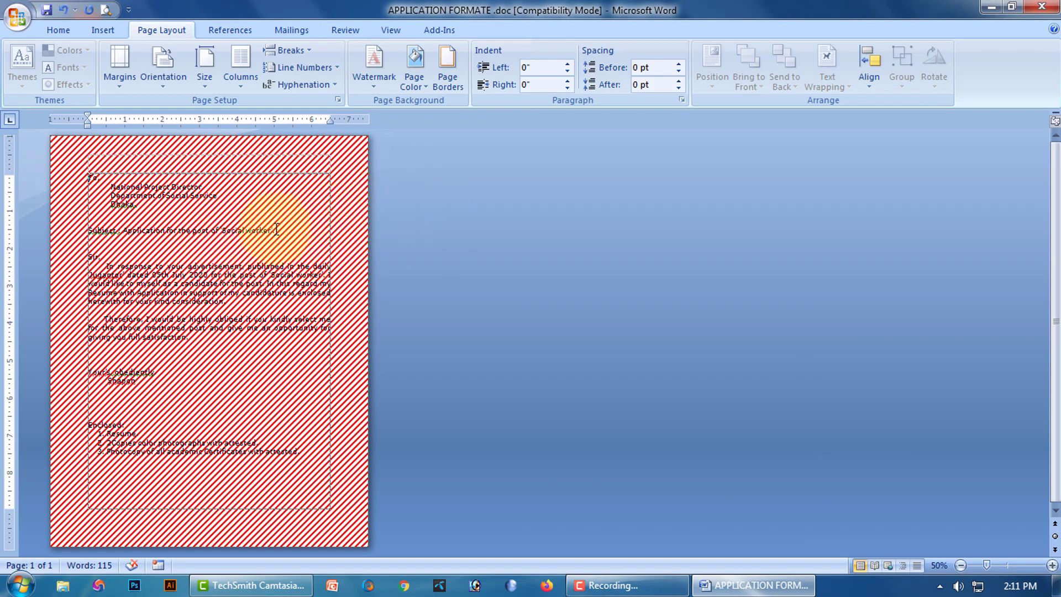
Fill the page background with the picture 58.jpg from the Desktop
left_click(424, 85)
left_click(447, 285)
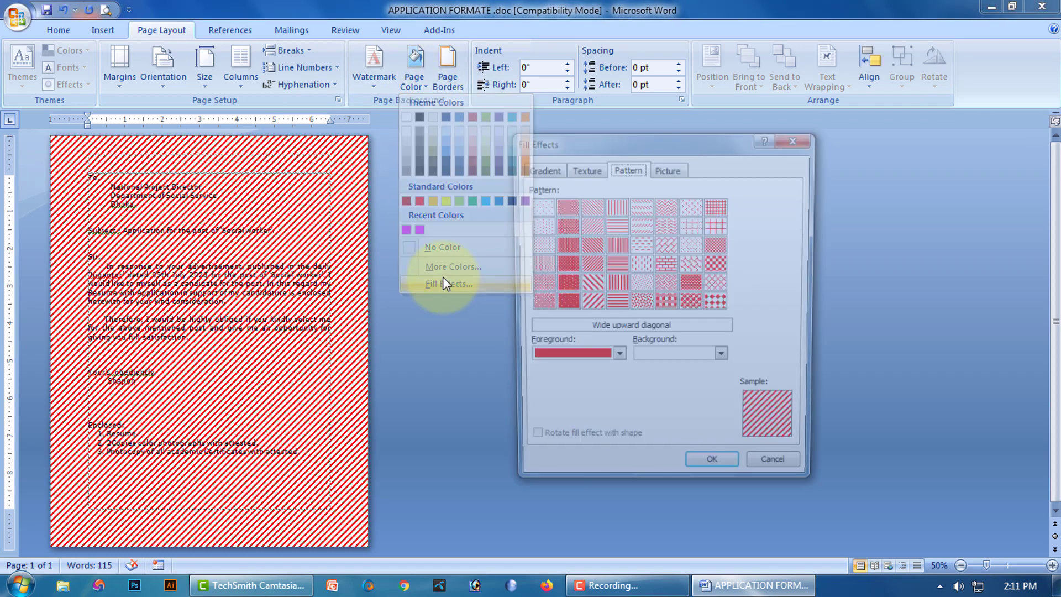
left_click(668, 170)
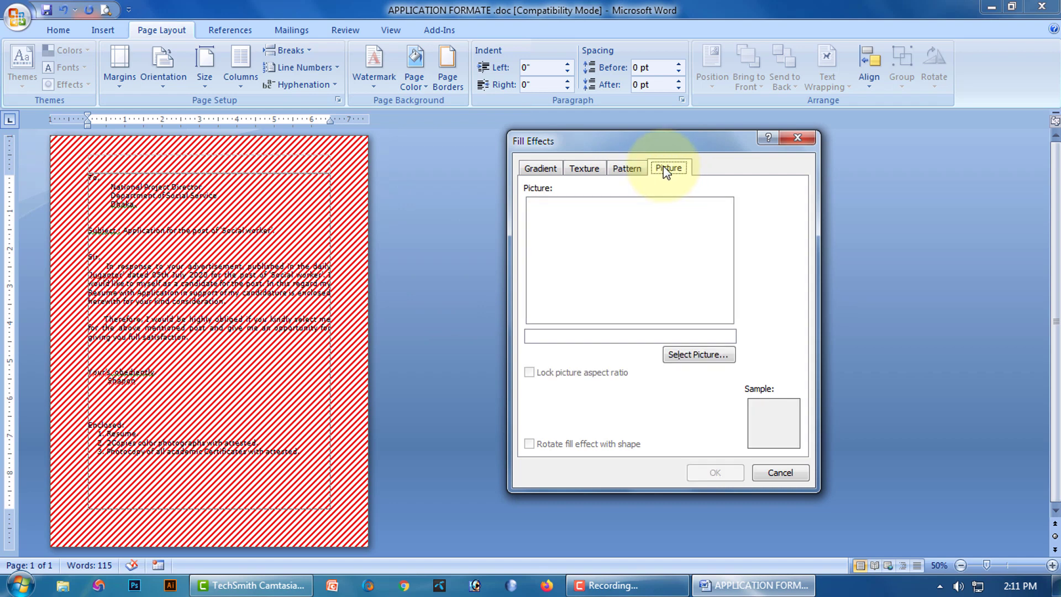
left_click(692, 357)
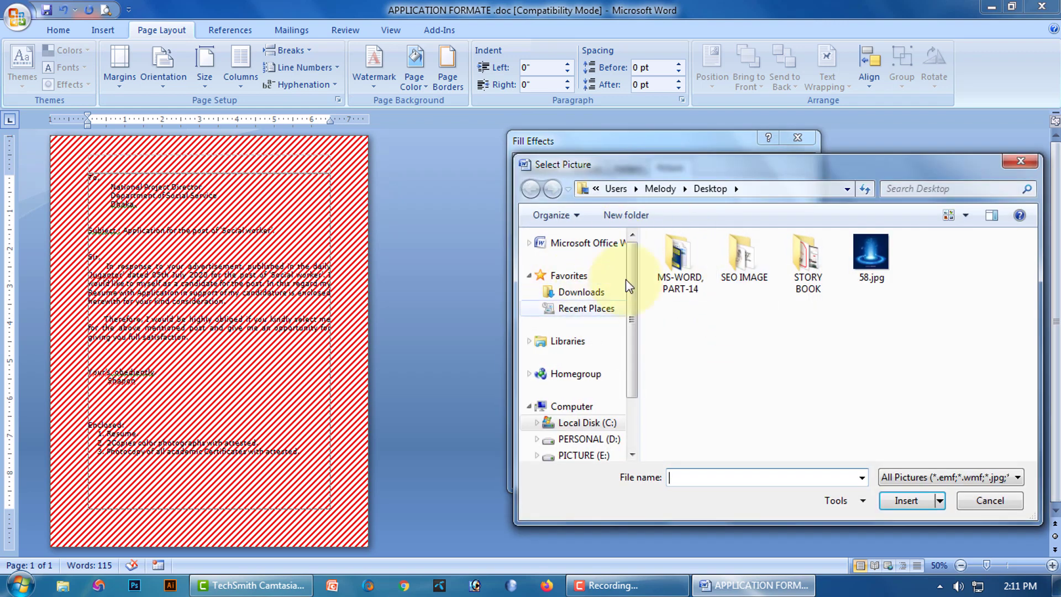
left_click(635, 189)
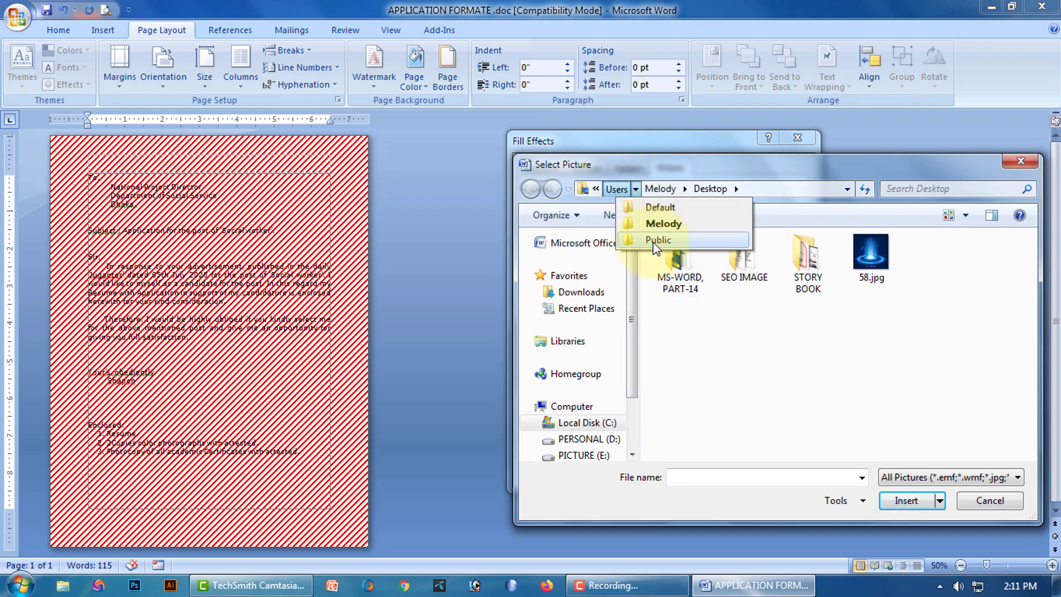
left_click(595, 190)
left_click(597, 193)
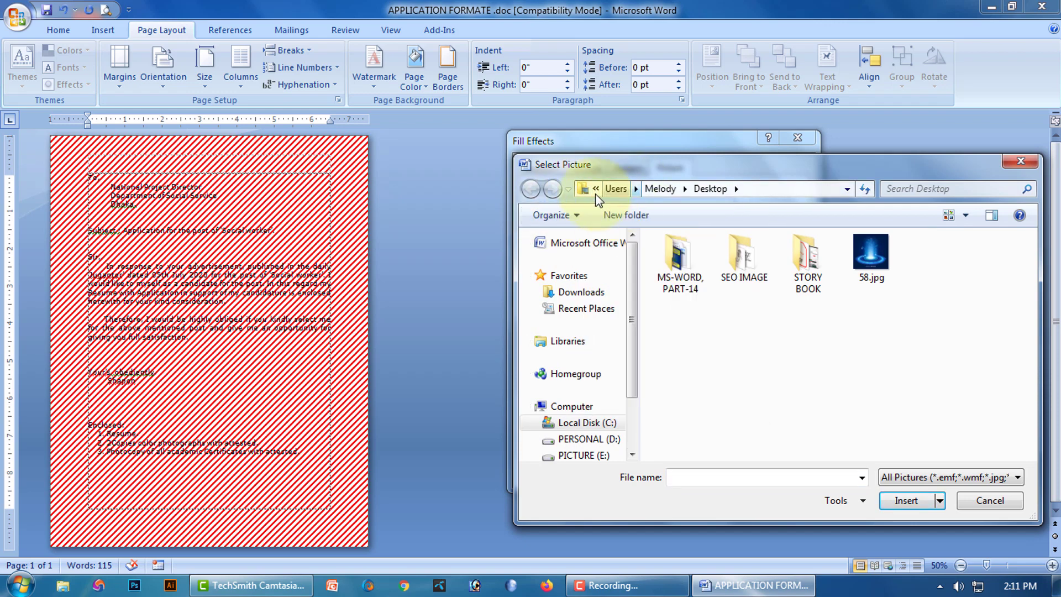
left_click(596, 194)
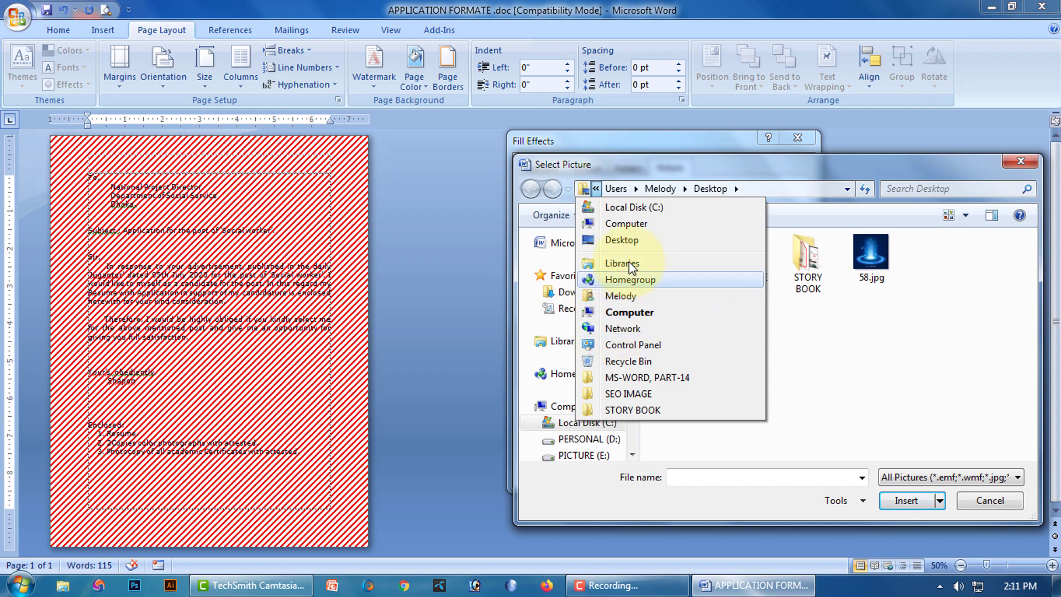
left_click(620, 241)
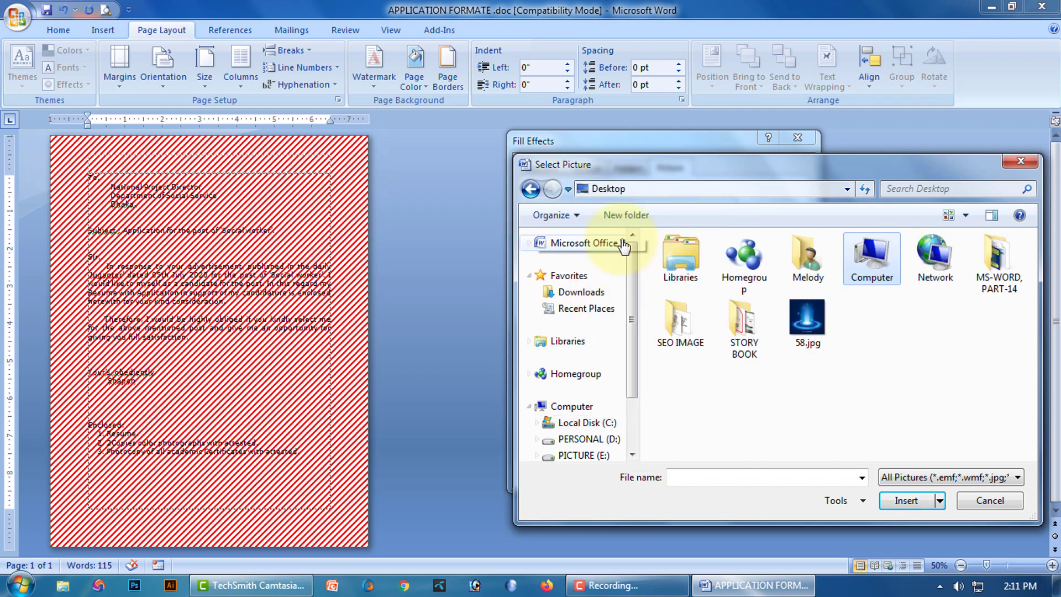
left_click(811, 324)
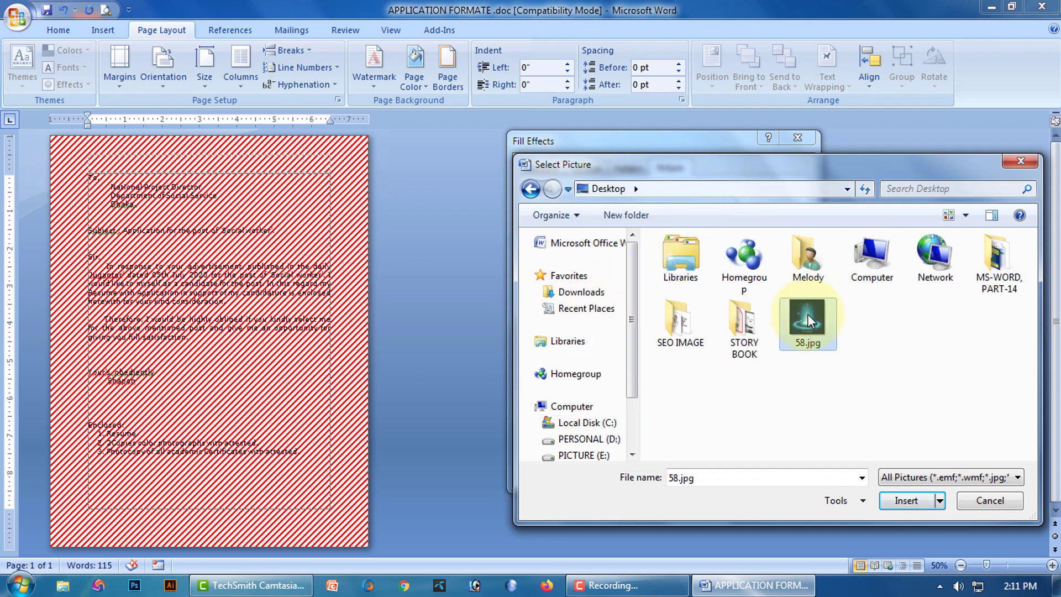
left_click(909, 502)
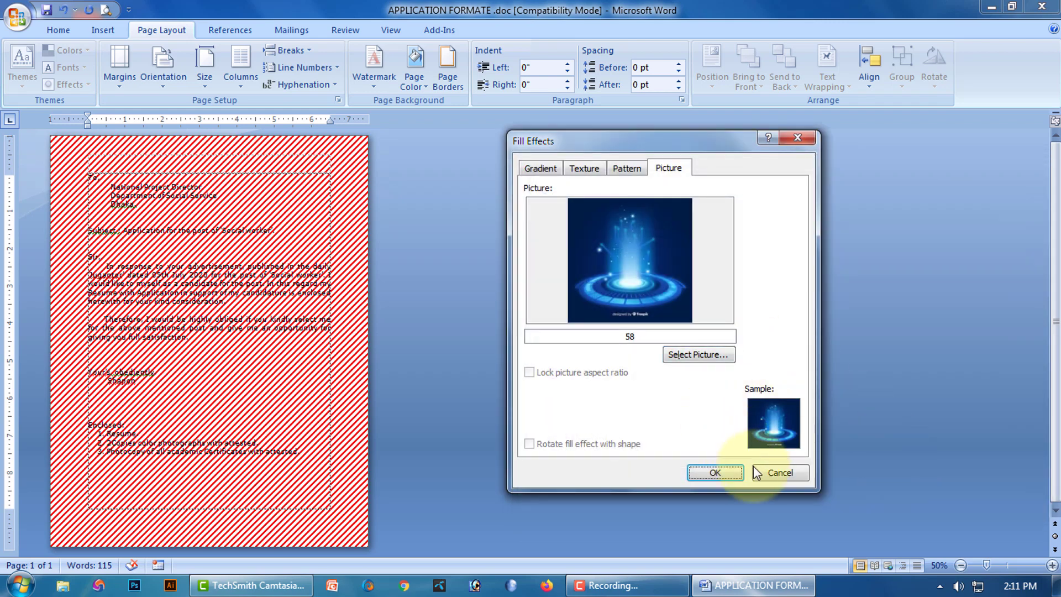
left_click(710, 471)
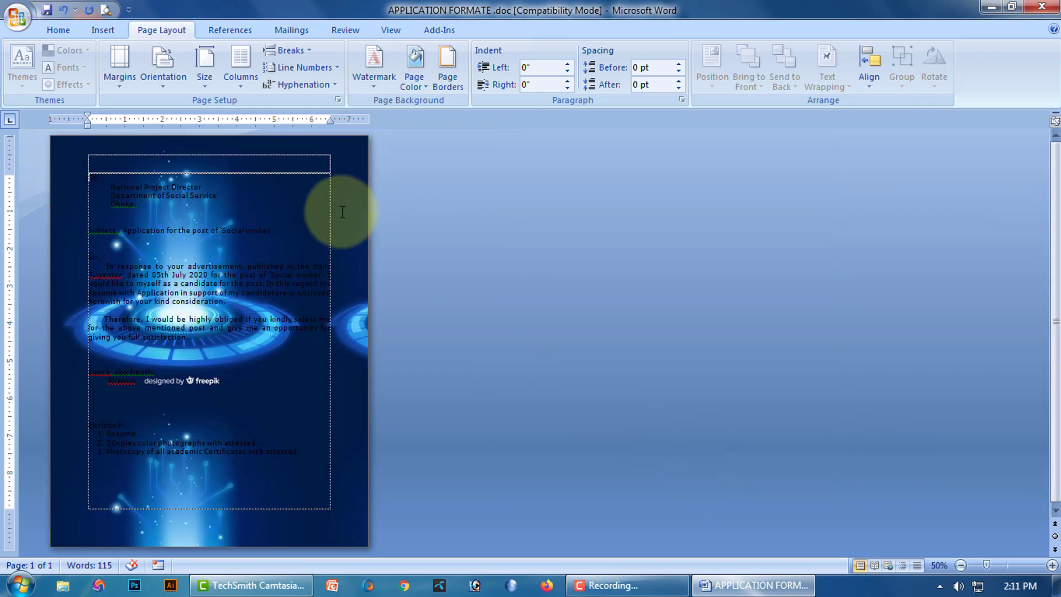
Remove the page background with No Color, and view the page border settings without applying any border
left_click(422, 81)
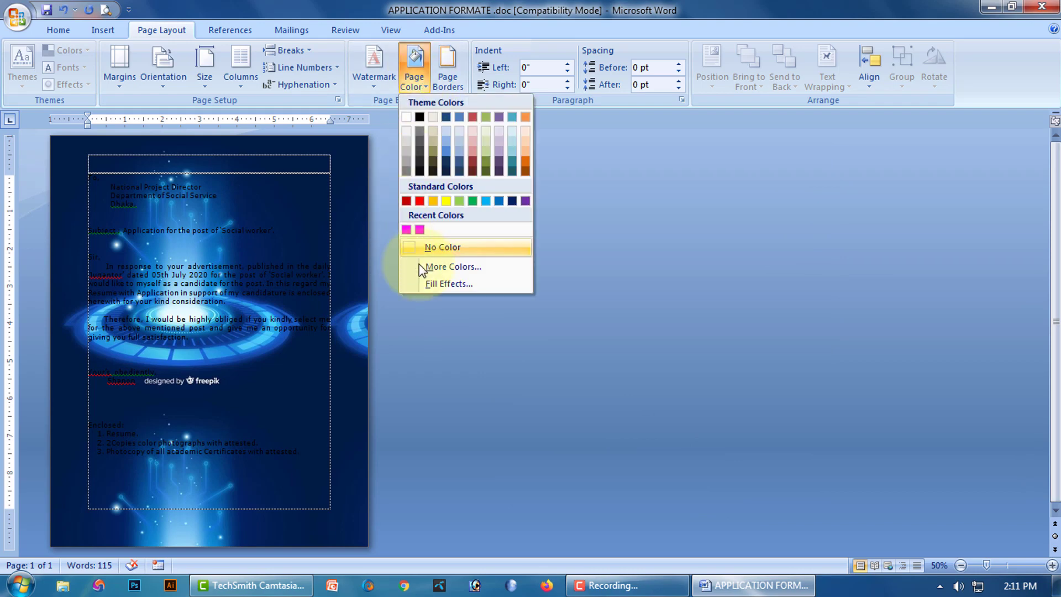
left_click(442, 247)
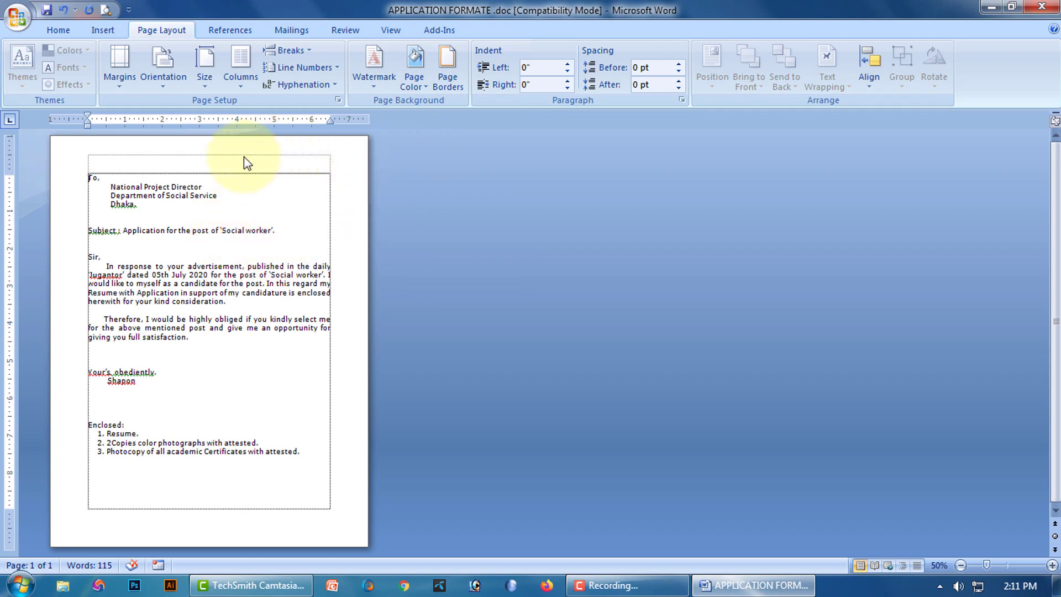
left_click(447, 78)
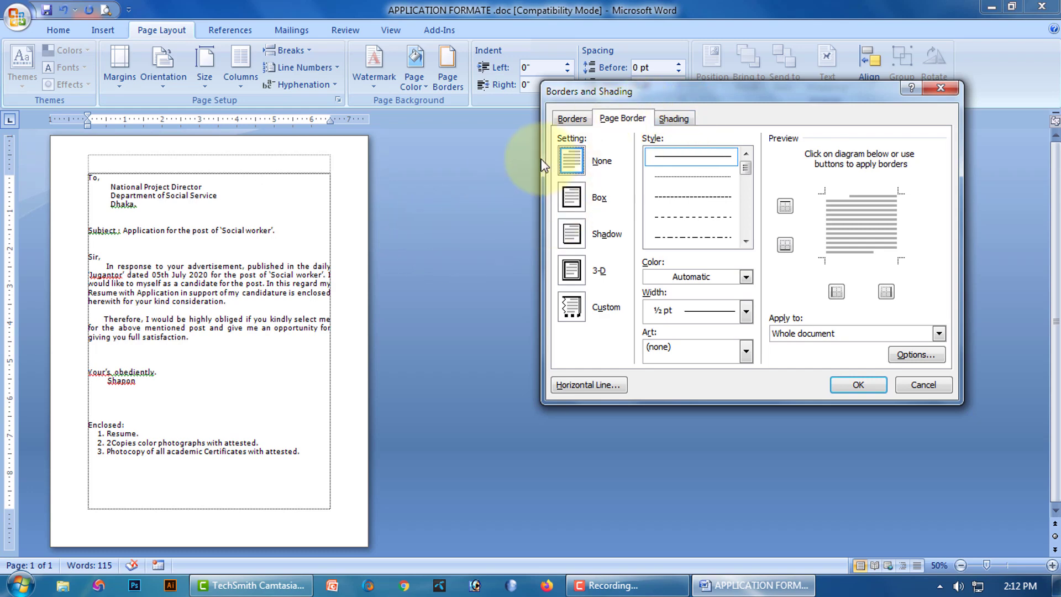
left_click(922, 387)
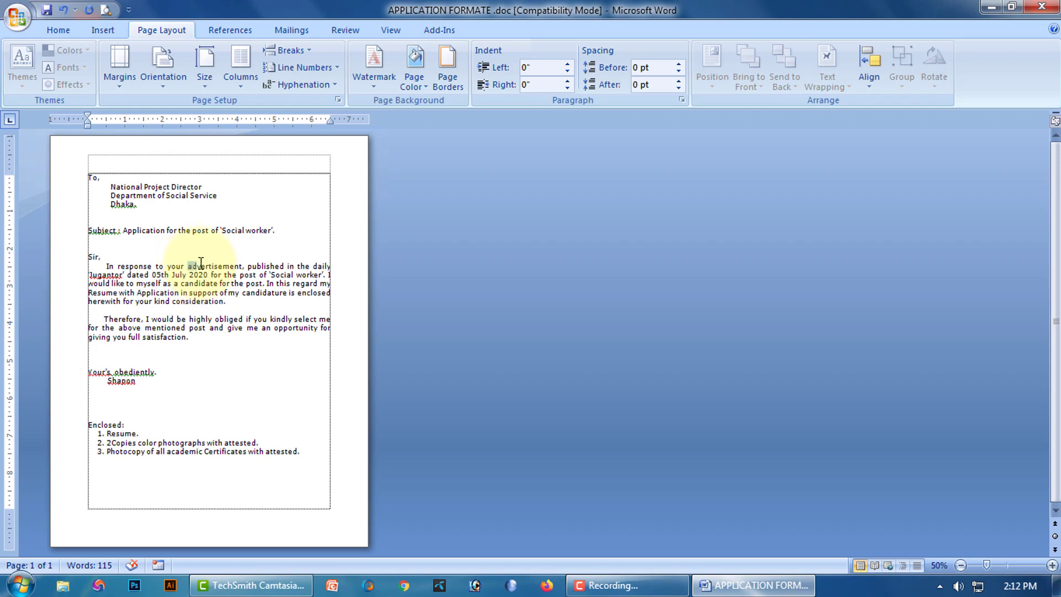
Apply a red double-line Box border to the word "advertisement" in the letter's first body paragraph
left_click_drag(201, 264, 227, 260)
left_click(191, 270)
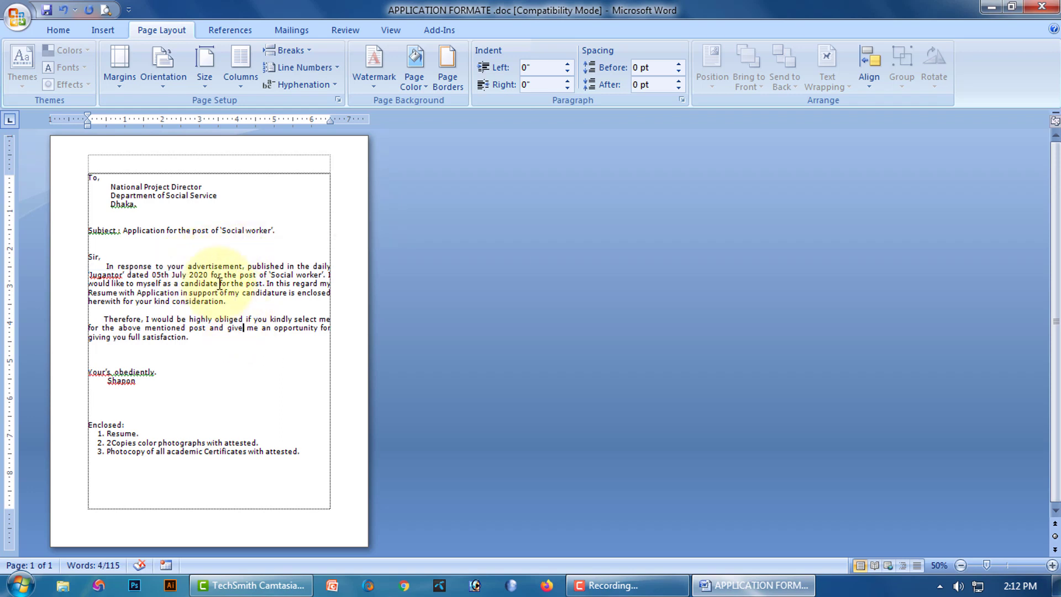
left_click_drag(191, 265, 243, 266)
left_click(188, 265)
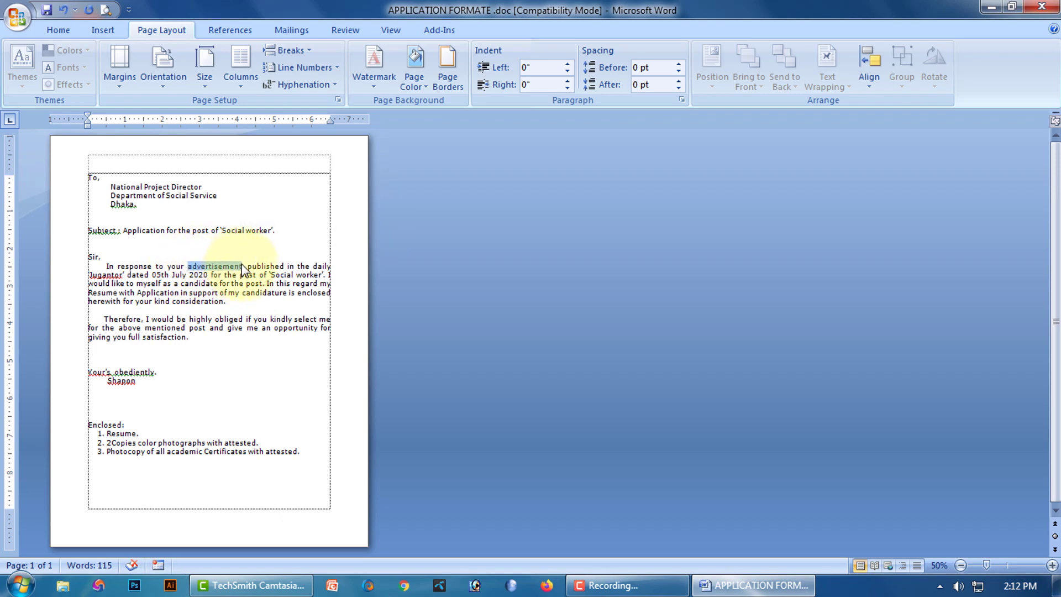
left_click_drag(241, 268, 242, 268)
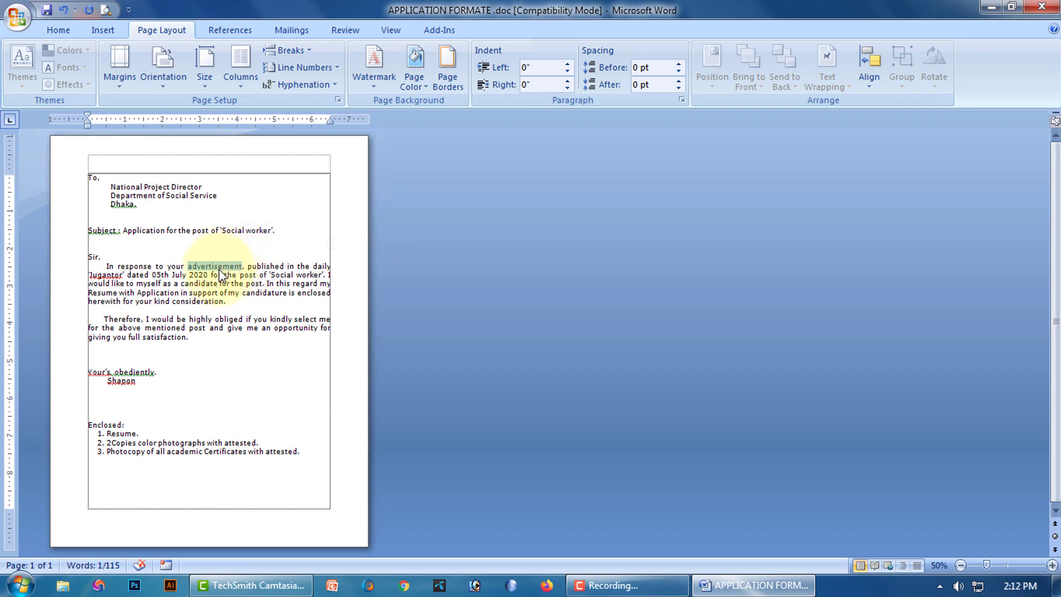
left_click(447, 65)
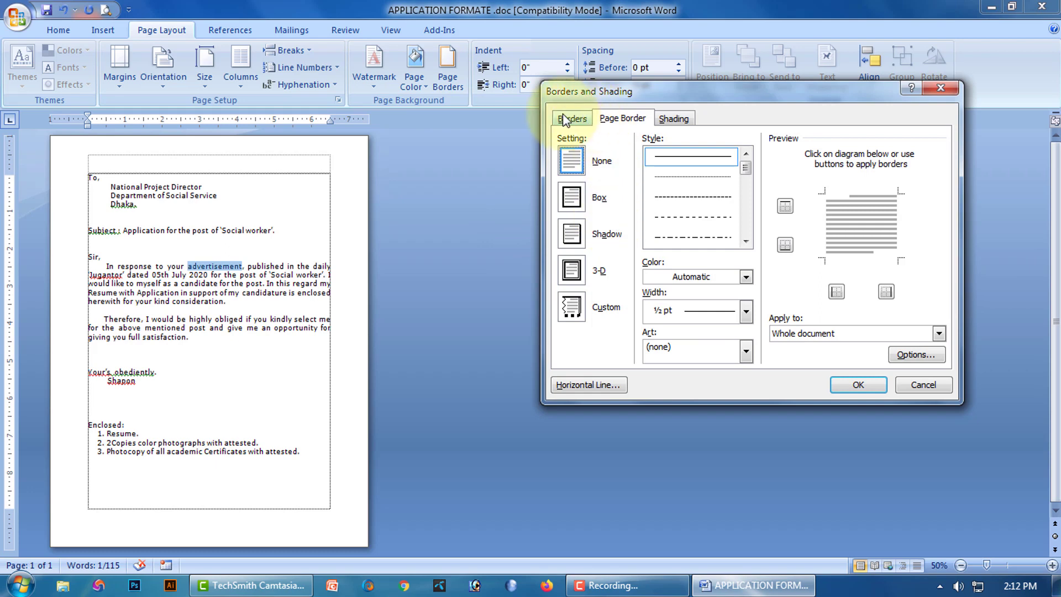
left_click(571, 120)
left_click(570, 199)
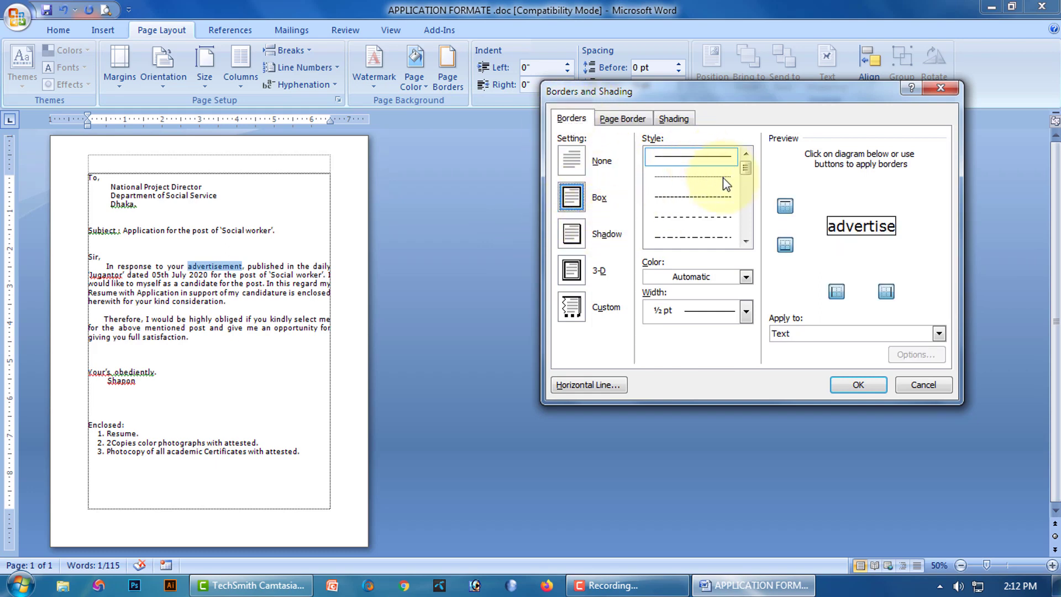
scroll(746, 173, "down", 3)
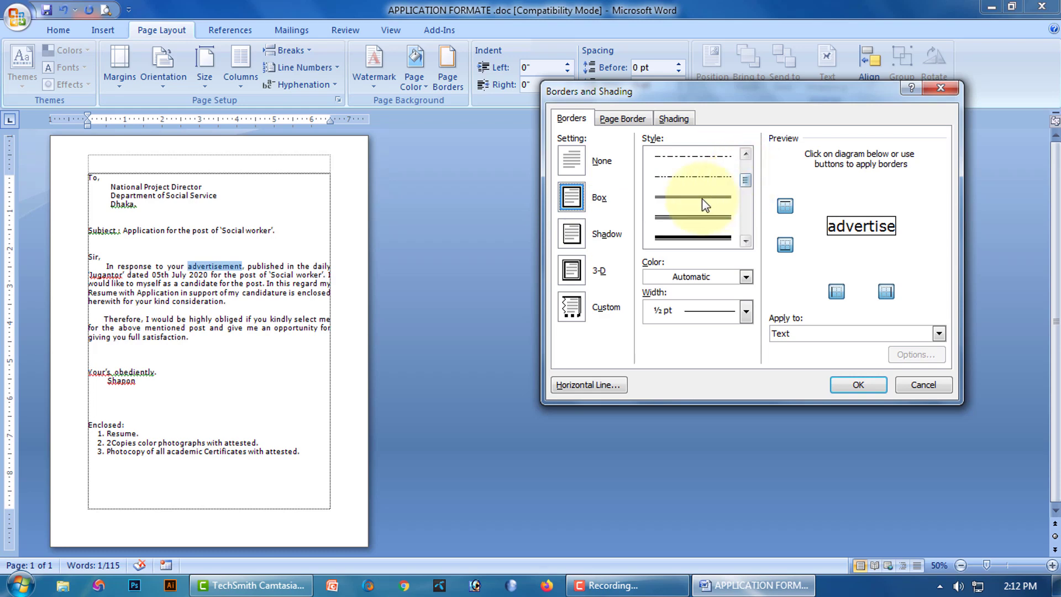
left_click(701, 198)
left_click(708, 278)
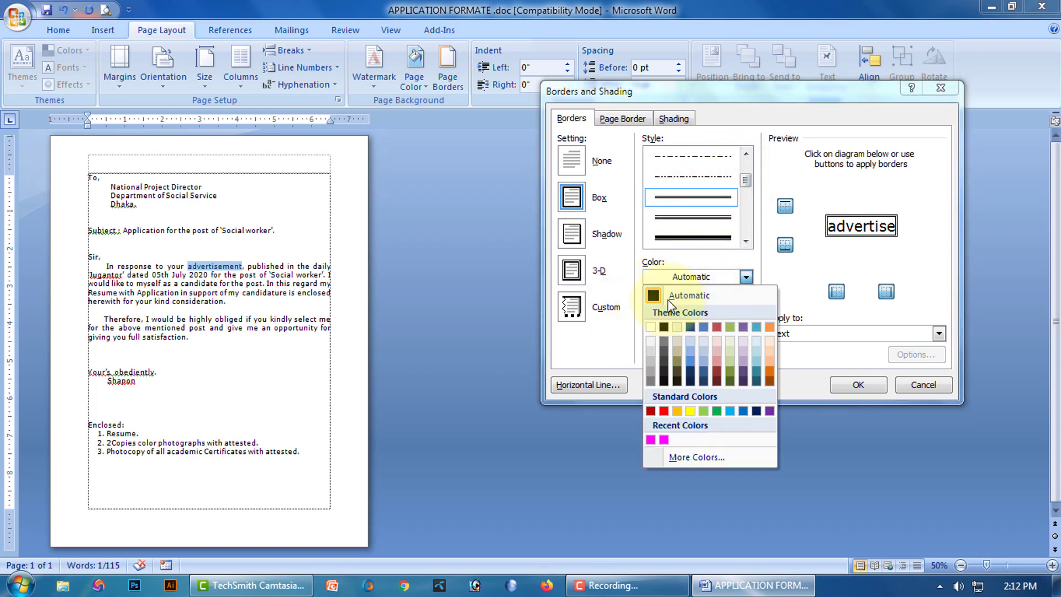
left_click(664, 411)
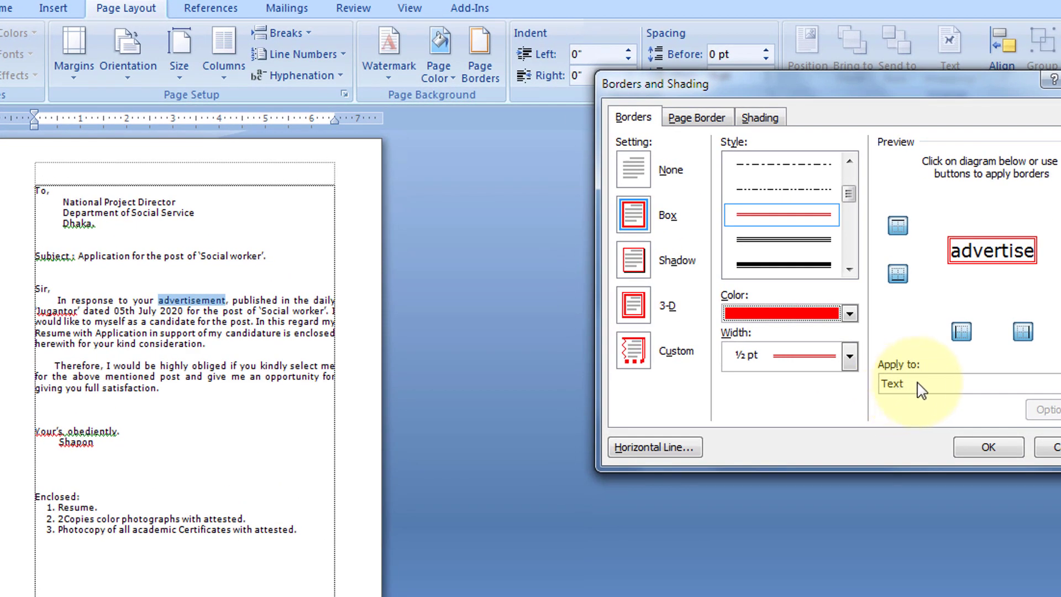
left_click(988, 446)
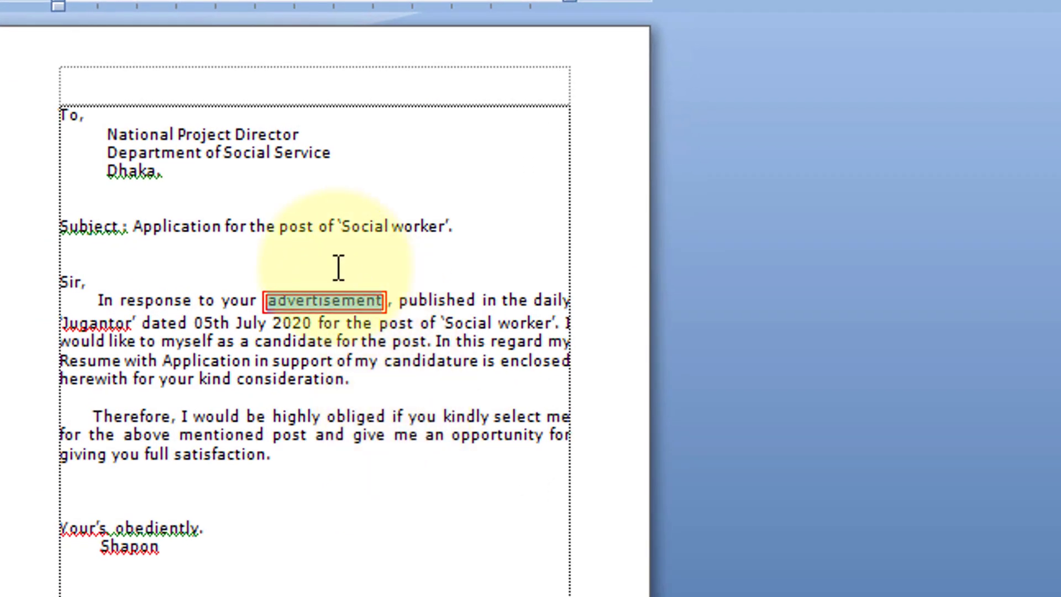
left_click_drag(339, 267, 349, 309)
left_click(382, 452)
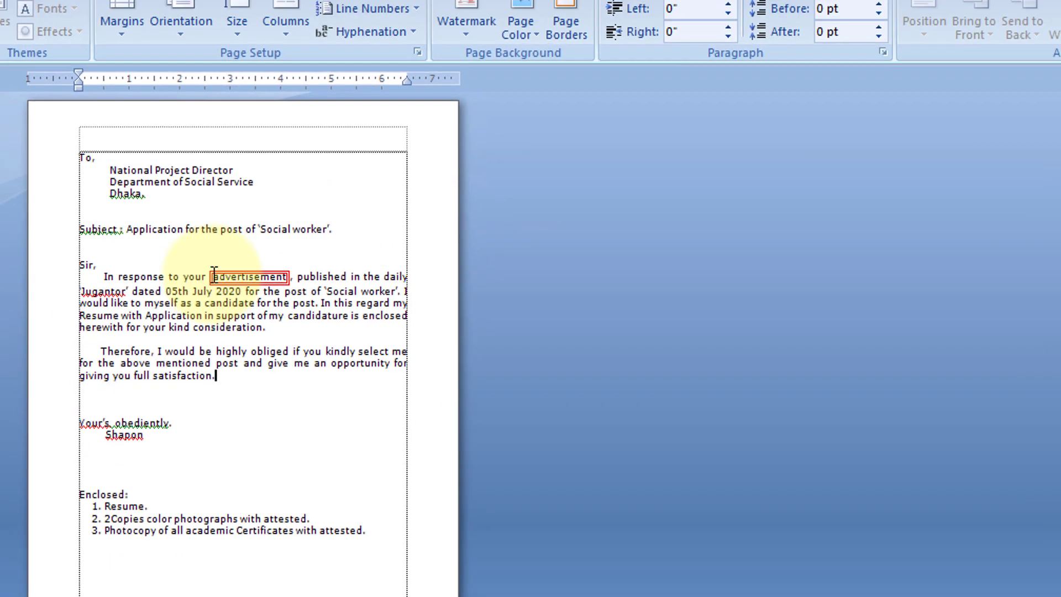
Remove the text border from the word "advertisement" by setting it to None
left_click_drag(215, 273, 283, 272)
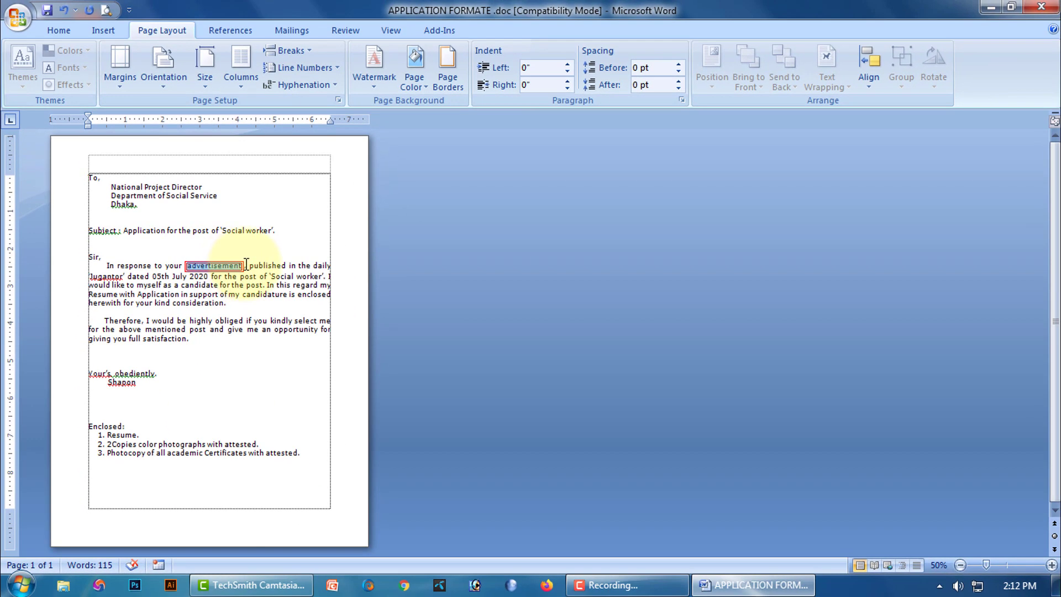
left_click(447, 81)
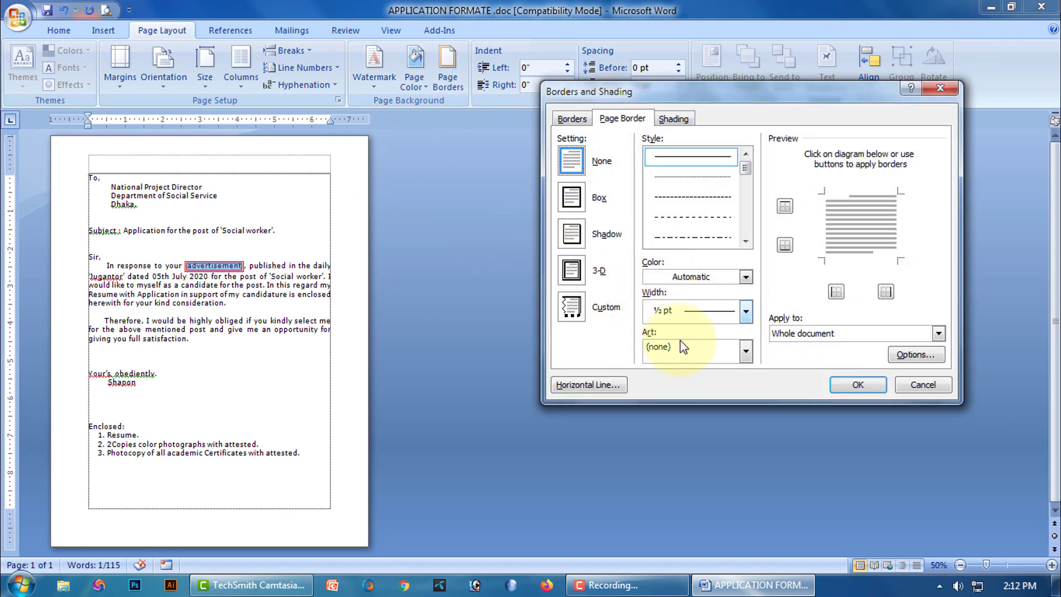
left_click(827, 338)
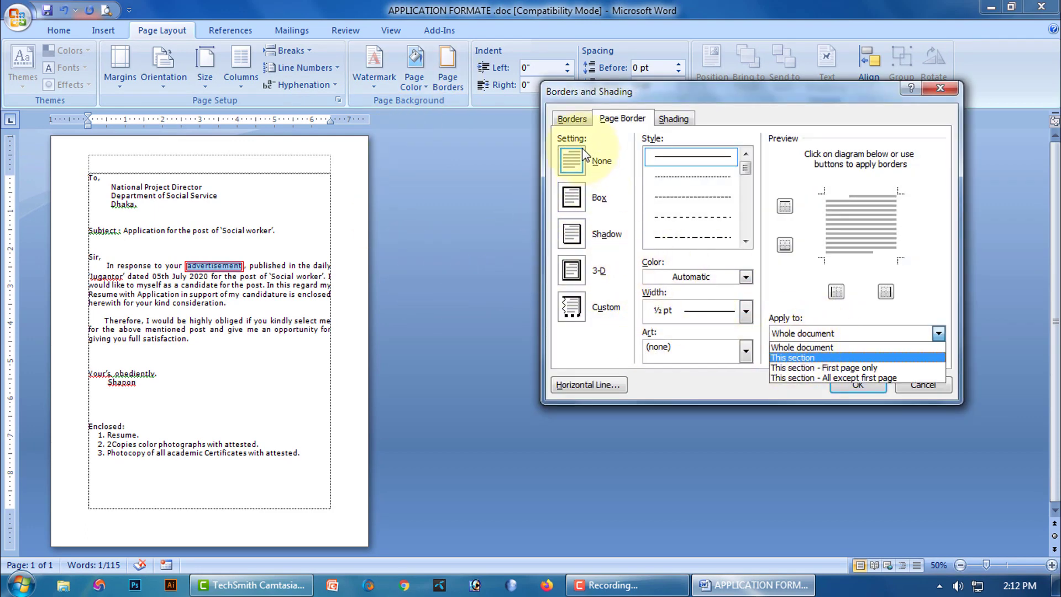
left_click(571, 119)
left_click(572, 199)
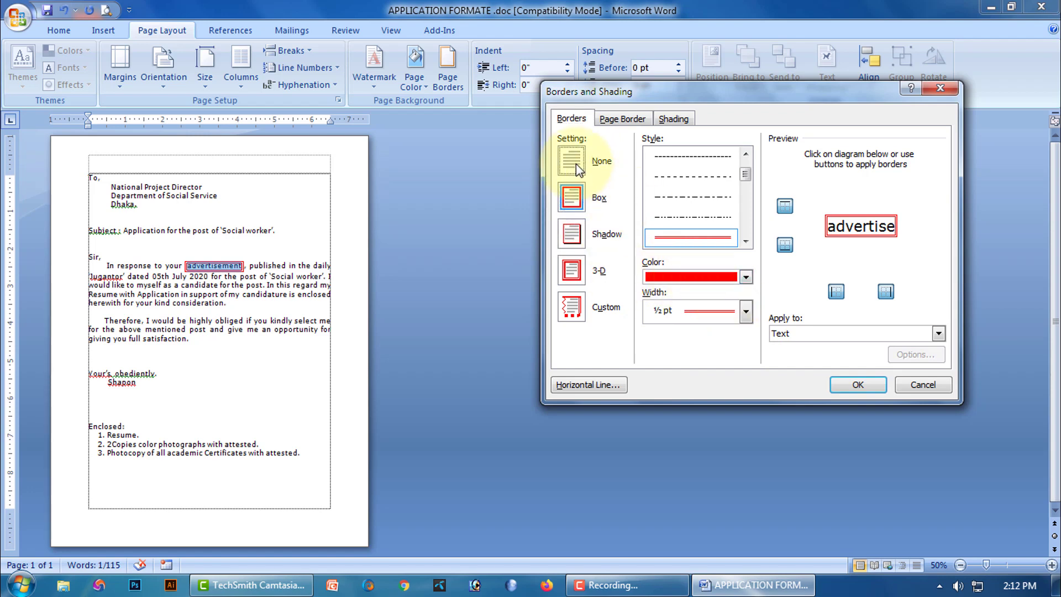
left_click(576, 164)
left_click(857, 384)
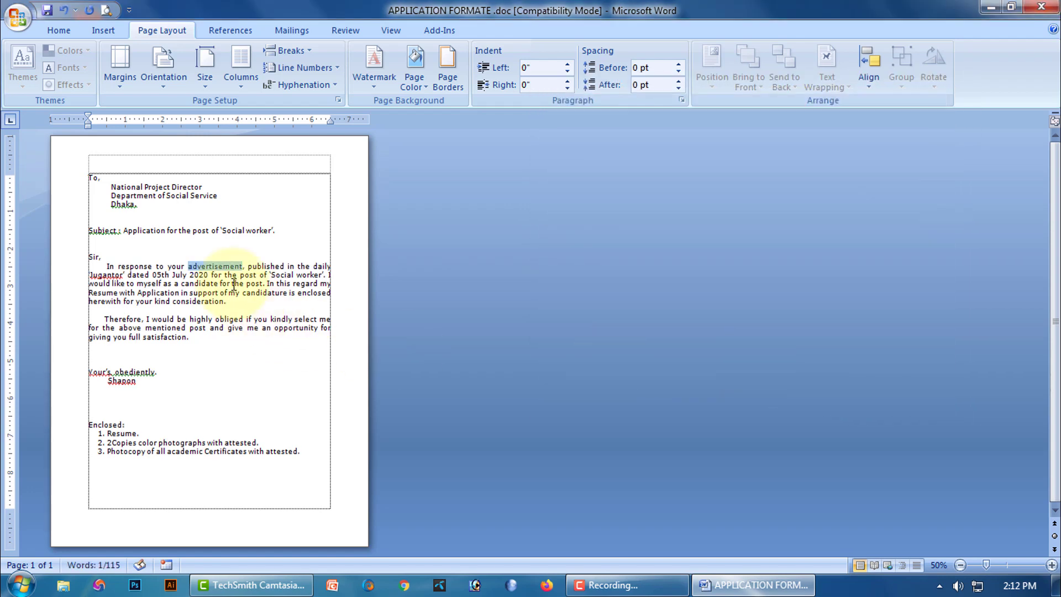
left_click(233, 378)
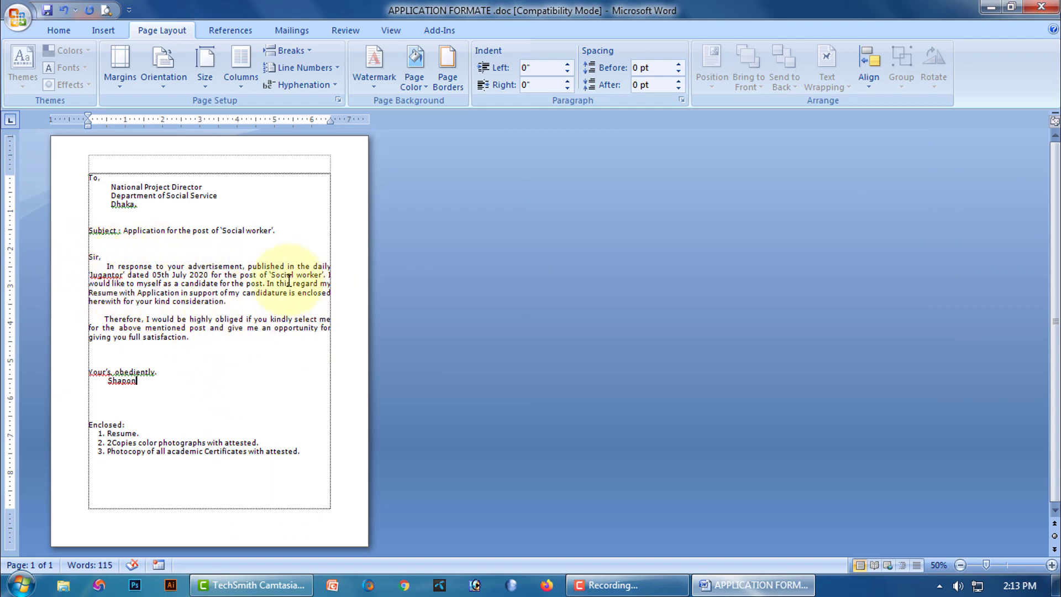
key("alt+o")
key("b")
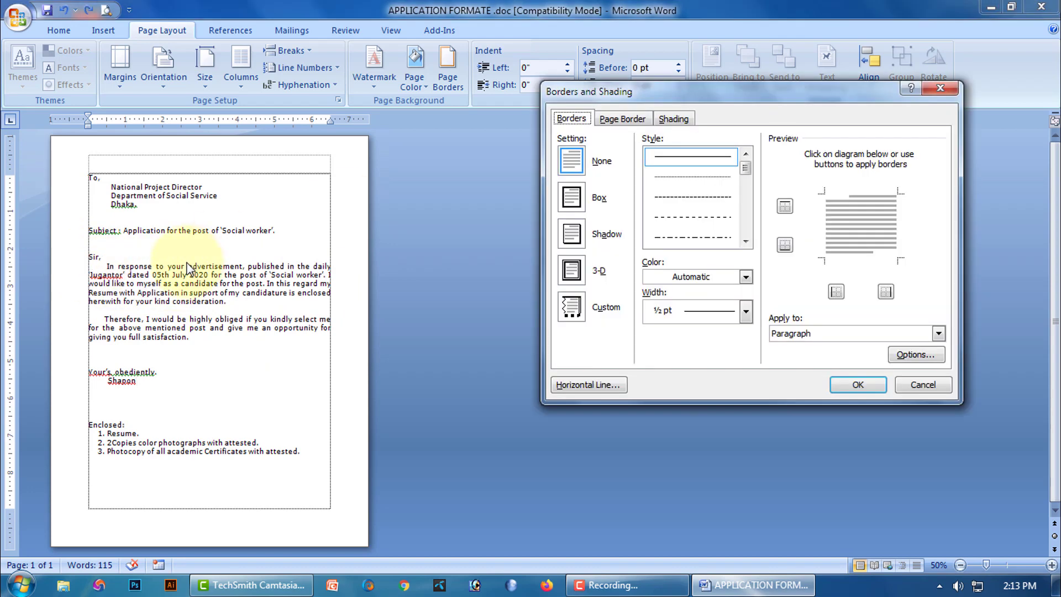
left_click(921, 385)
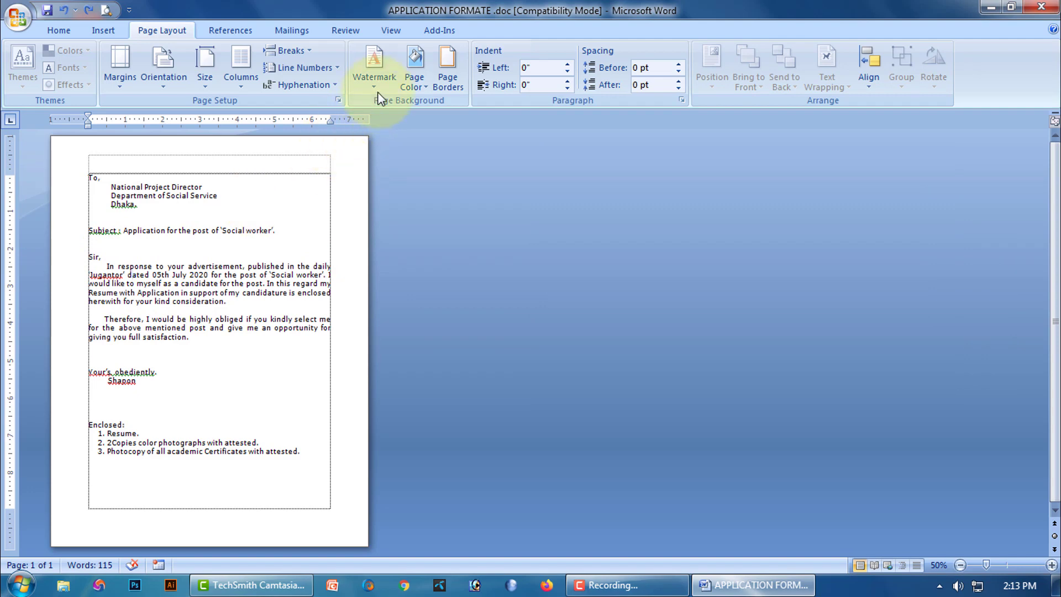
Apply a red double-line Box border to the whole first body paragraph
left_click(446, 69)
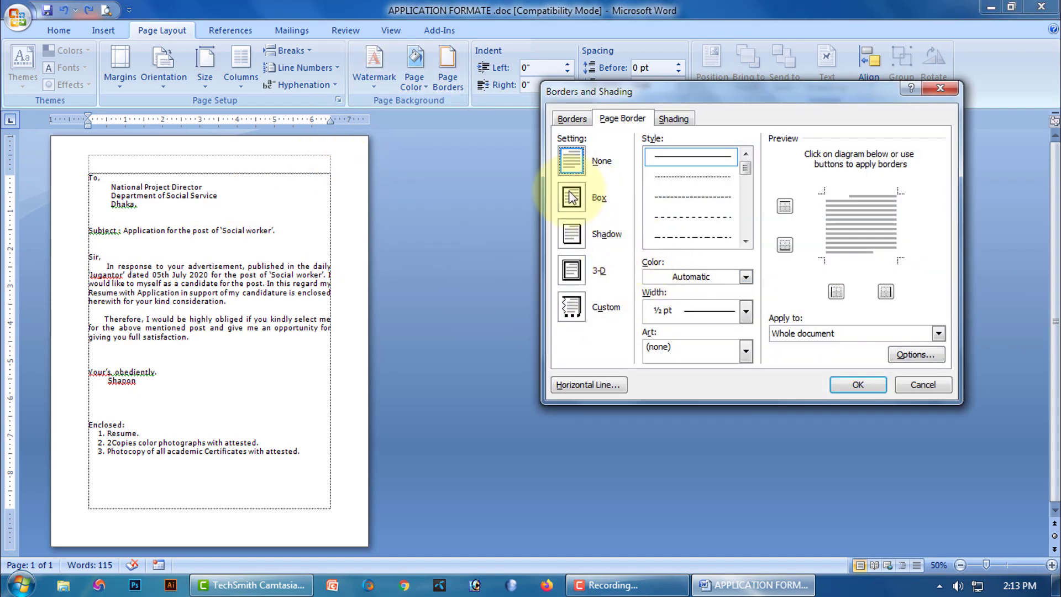
left_click(571, 118)
left_click(570, 197)
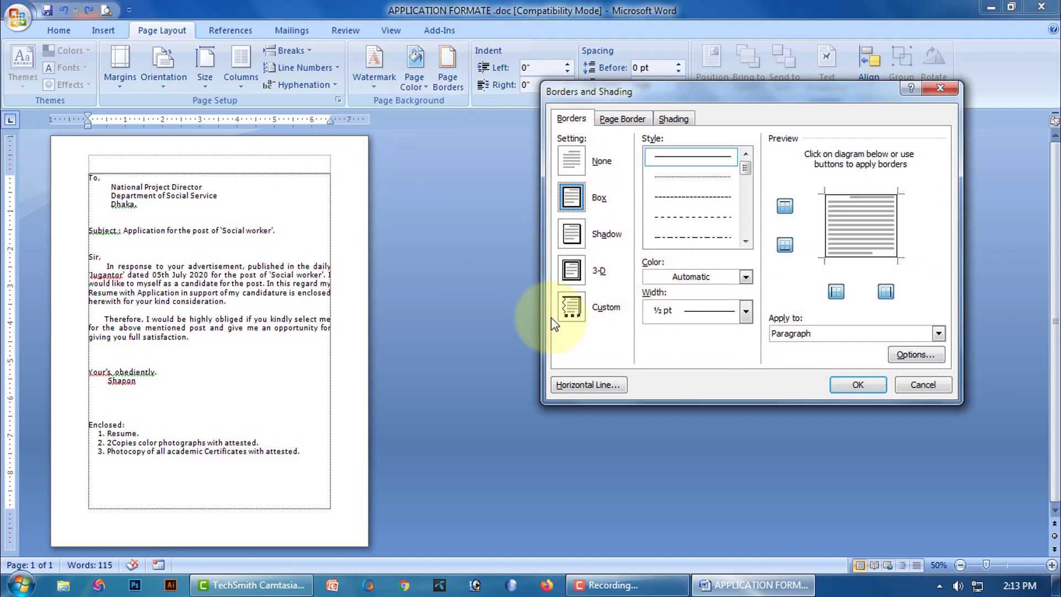
left_click(744, 174)
left_click(716, 197)
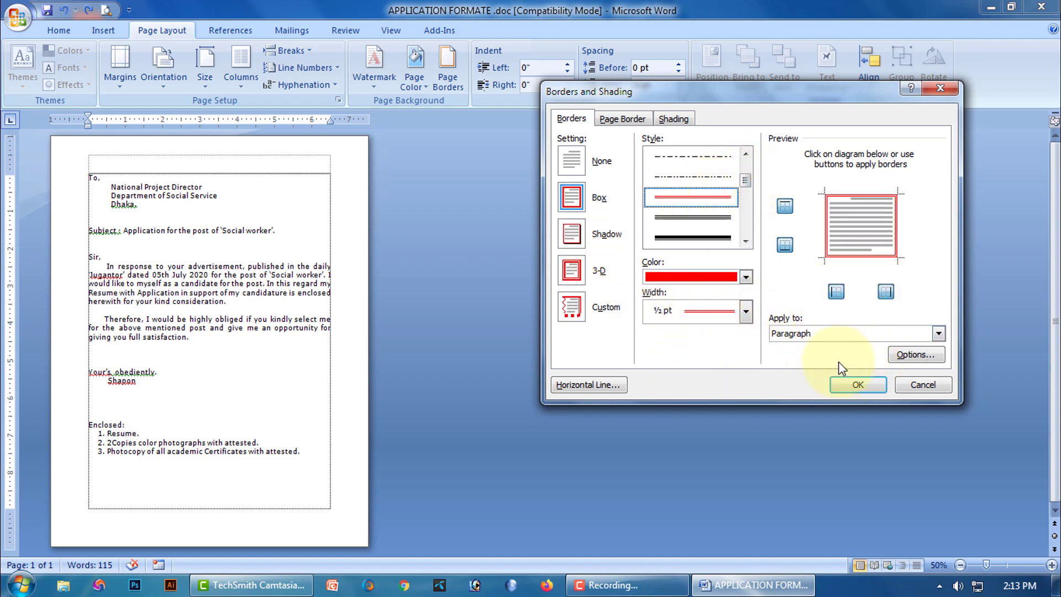
left_click(858, 385)
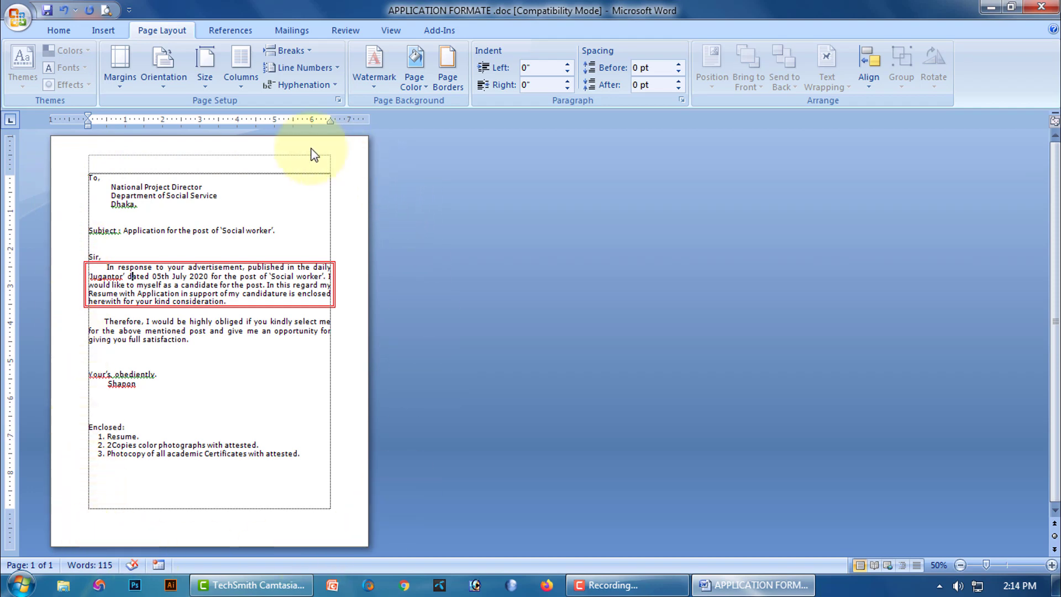
Set up a Box page border for the whole document with a 3 pt thick-and-thin line style in green
left_click(452, 74)
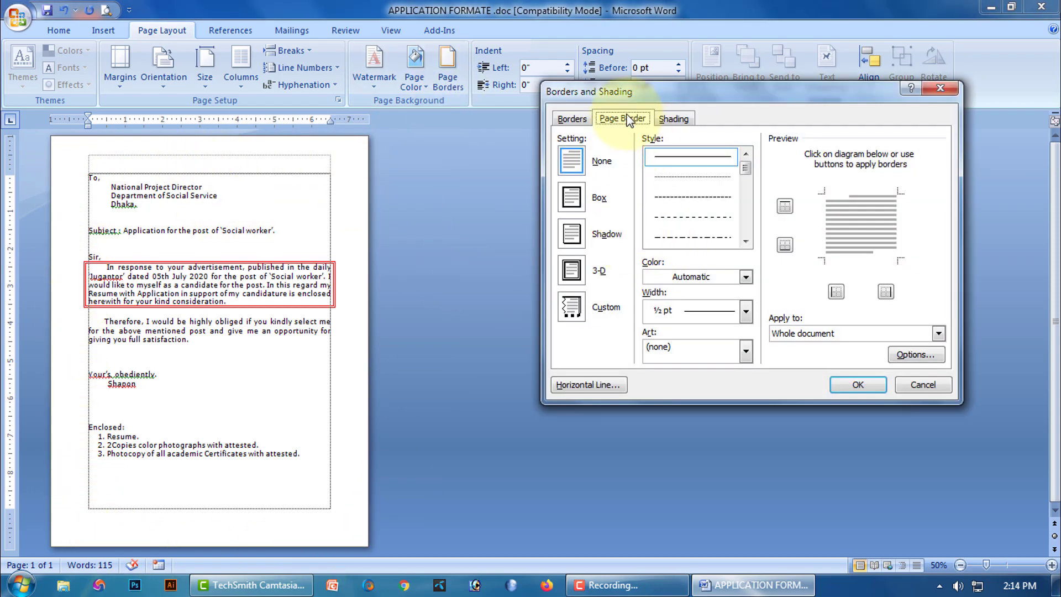
left_click(572, 197)
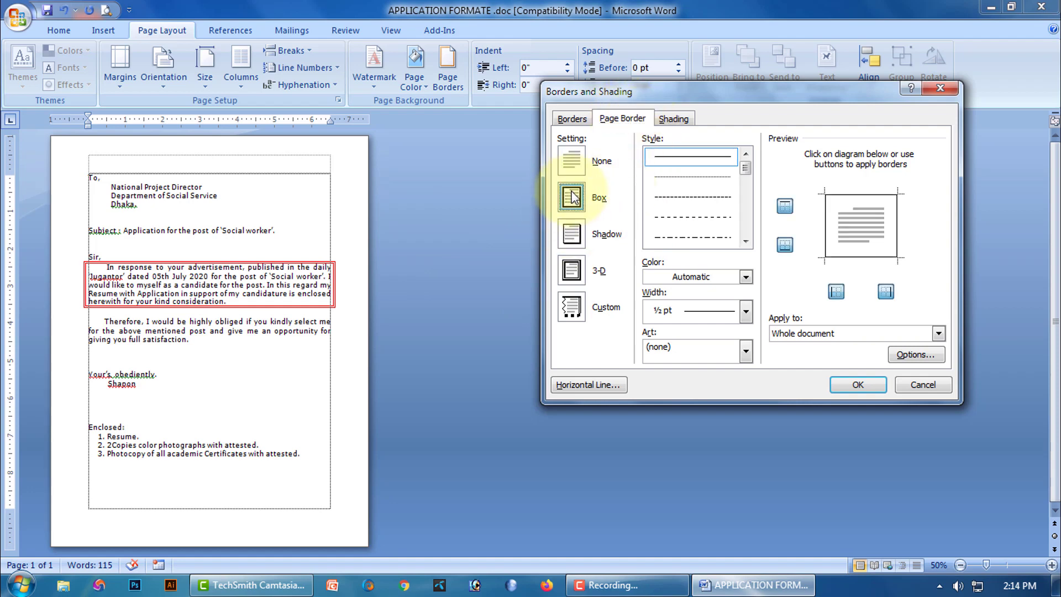
left_click_drag(744, 169, 746, 191)
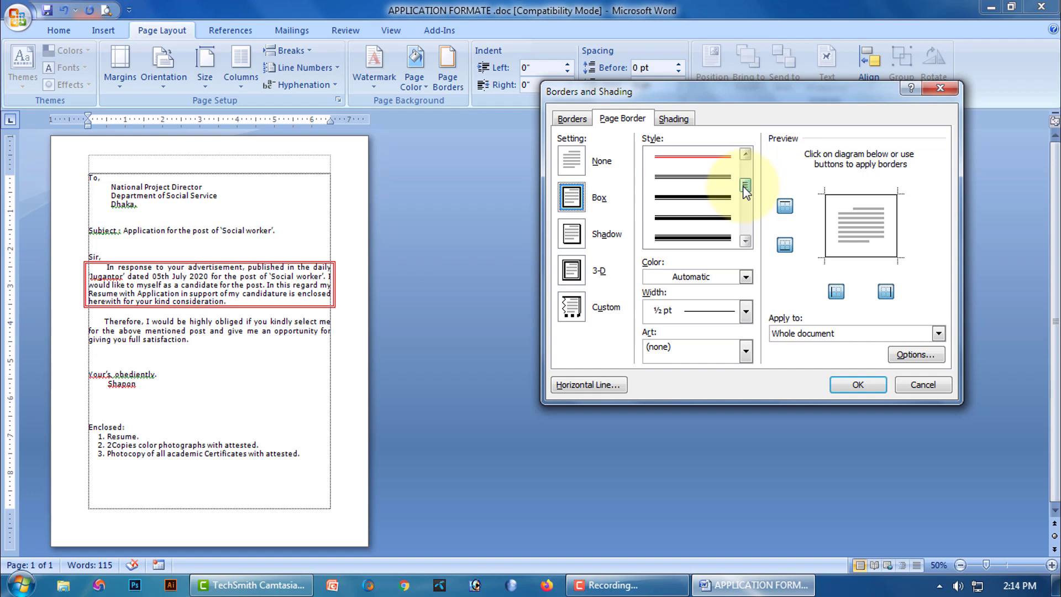
left_click(691, 196)
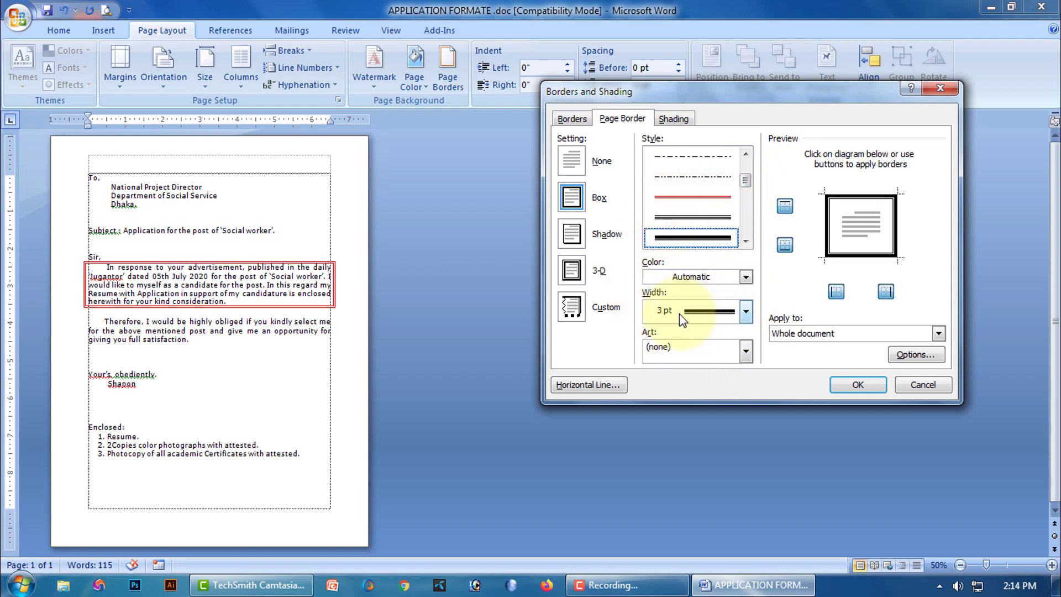
left_click(746, 278)
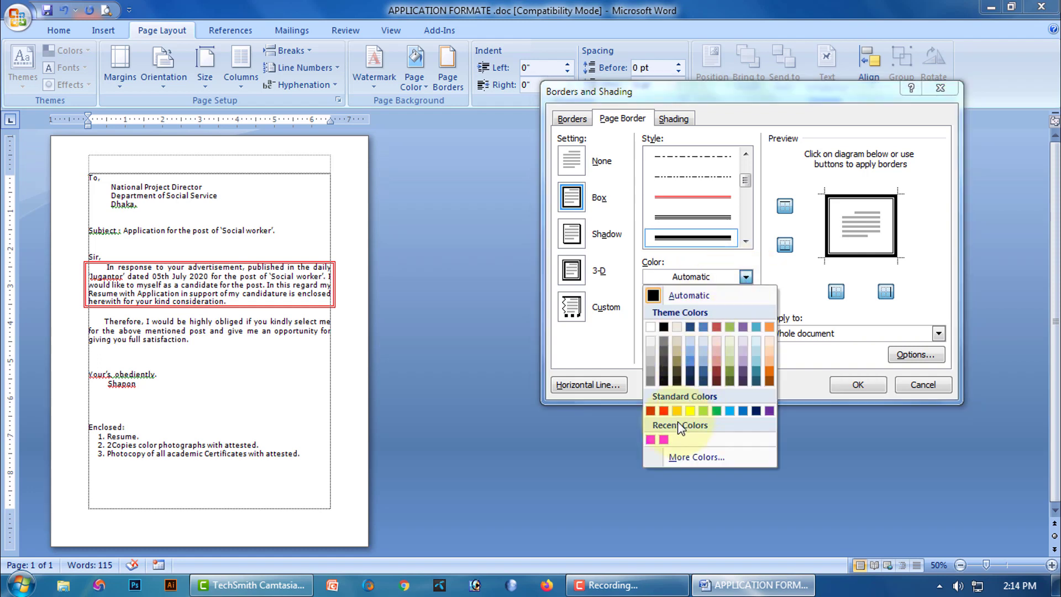
left_click(717, 410)
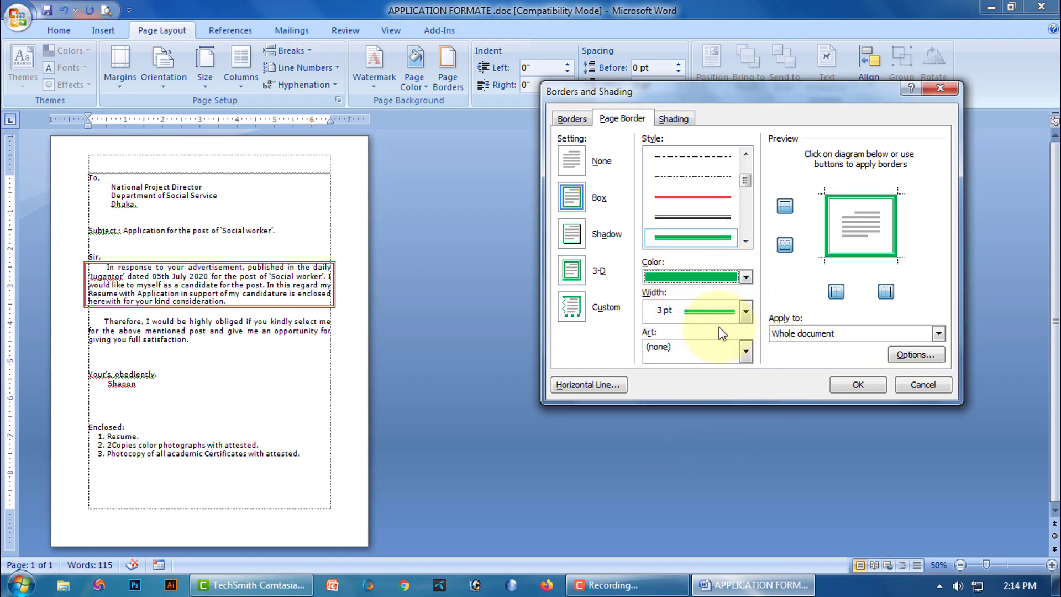
Apply the red apples art border to the pages of the whole document
left_click(745, 351)
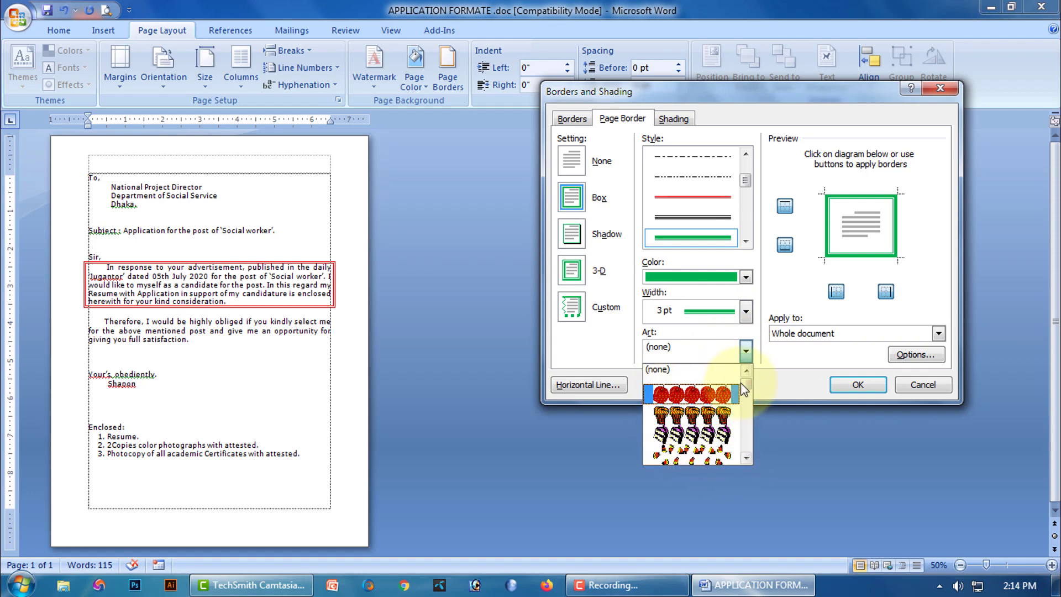
scroll(746, 420, "down", 5)
scroll(747, 399, "up", 5)
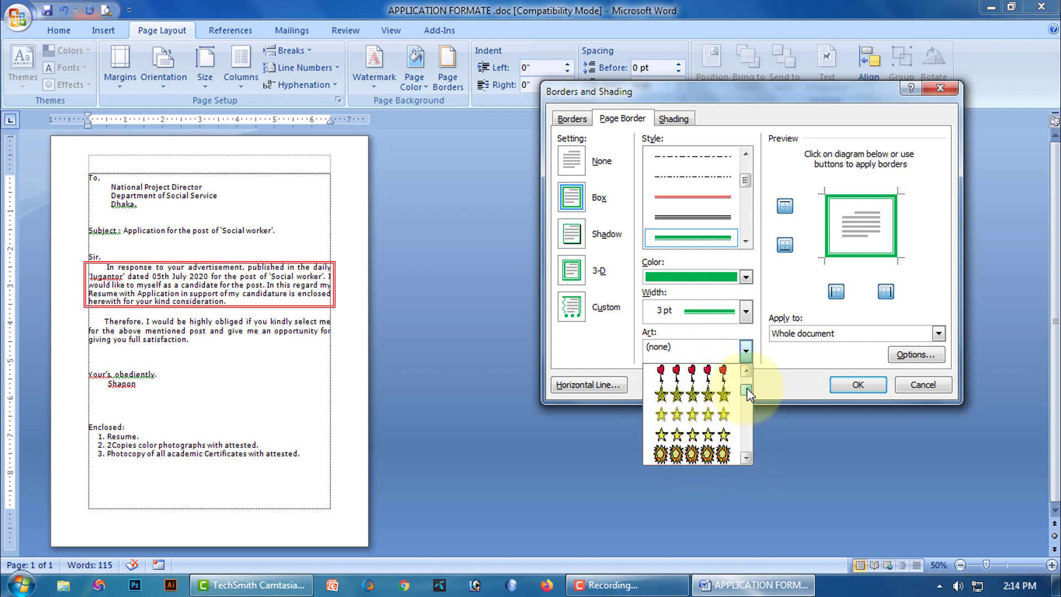
left_click(704, 391)
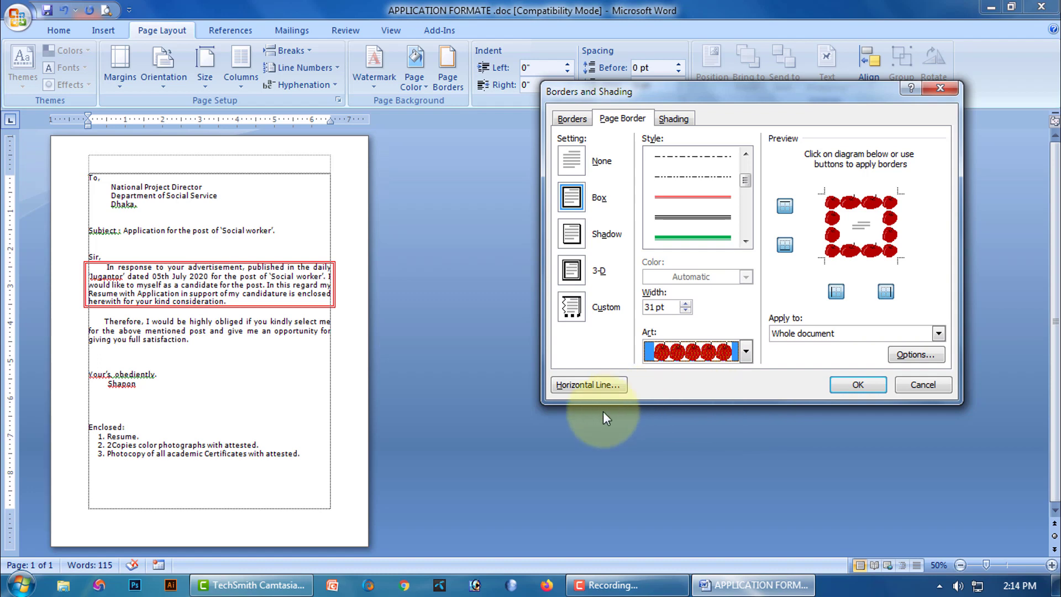
left_click(858, 384)
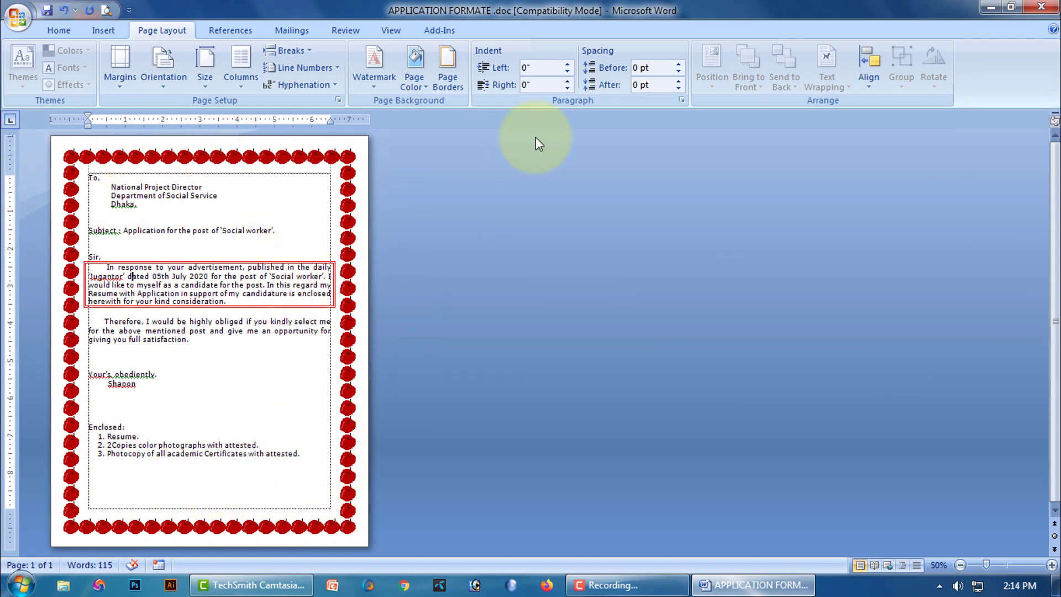
Set the apple page border's margins to be measured from Text instead of the page edge
left_click(445, 83)
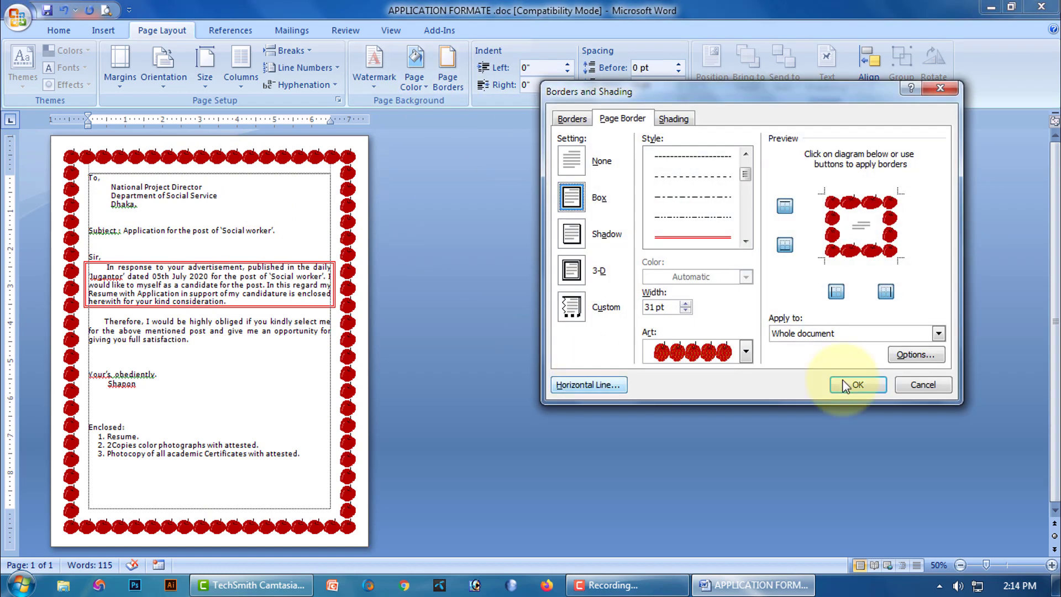
left_click(913, 356)
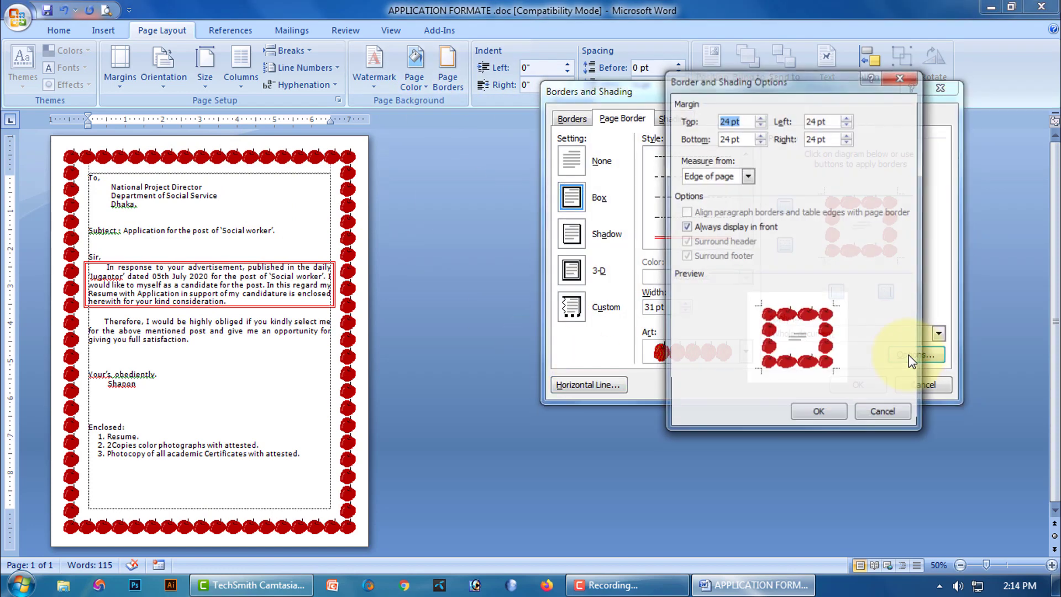
left_click(747, 176)
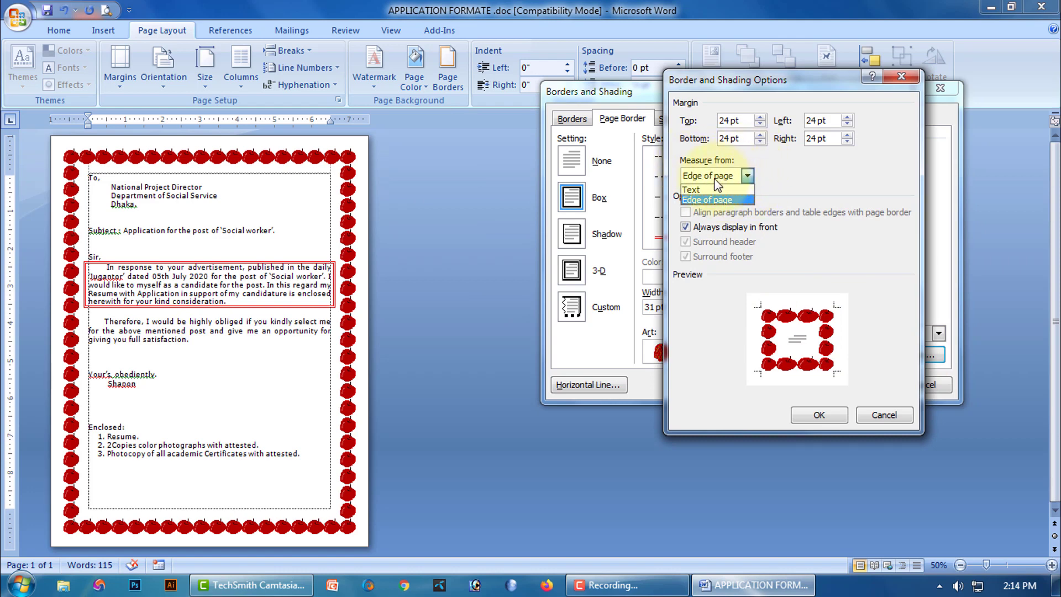
left_click(697, 190)
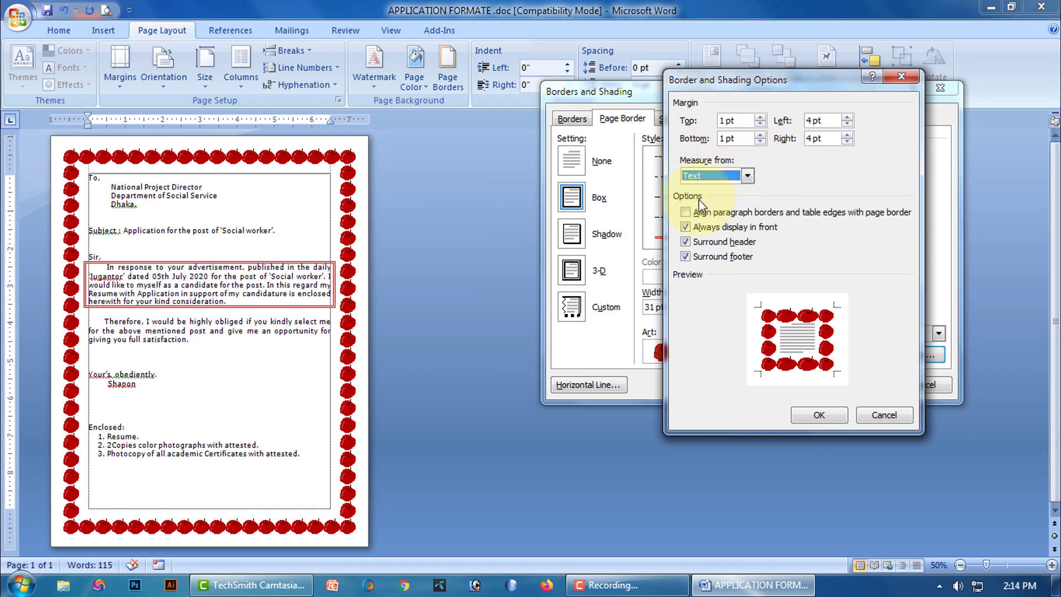
left_click(818, 416)
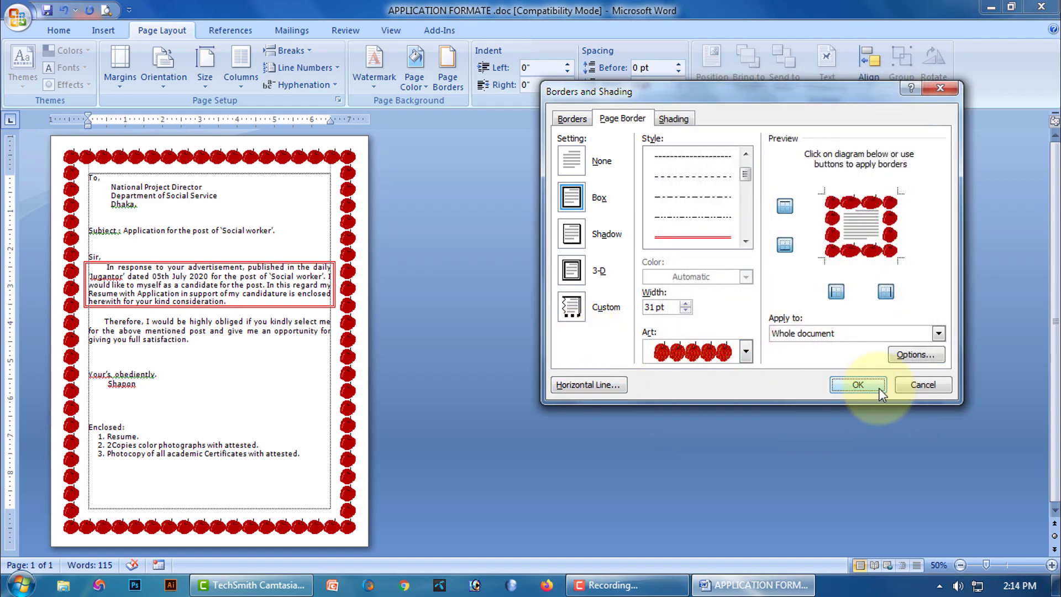
left_click(856, 387)
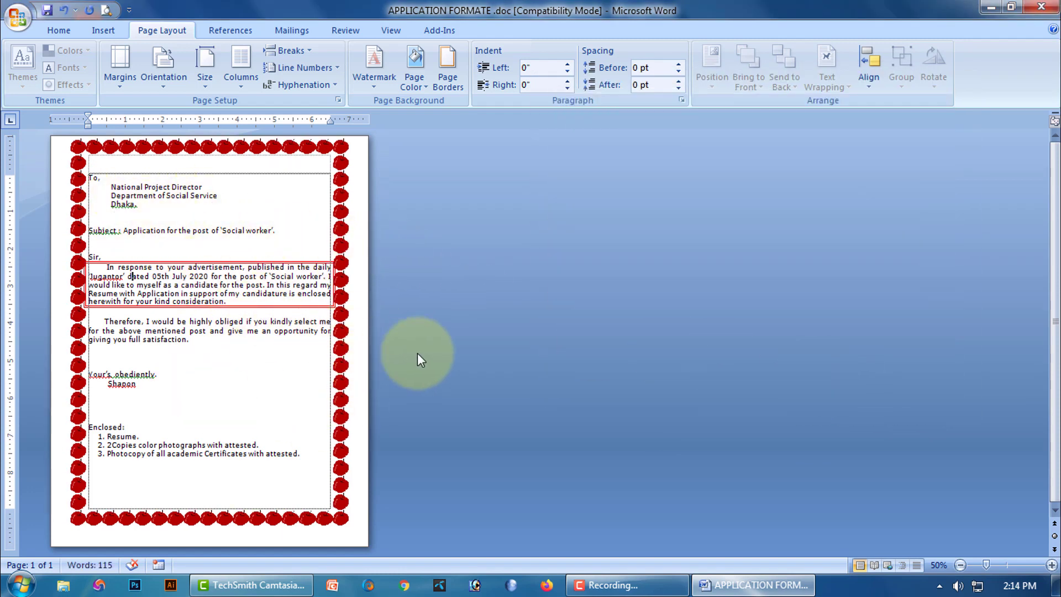
Reduce the width of the apple art page border to 20 pt
left_click(449, 83)
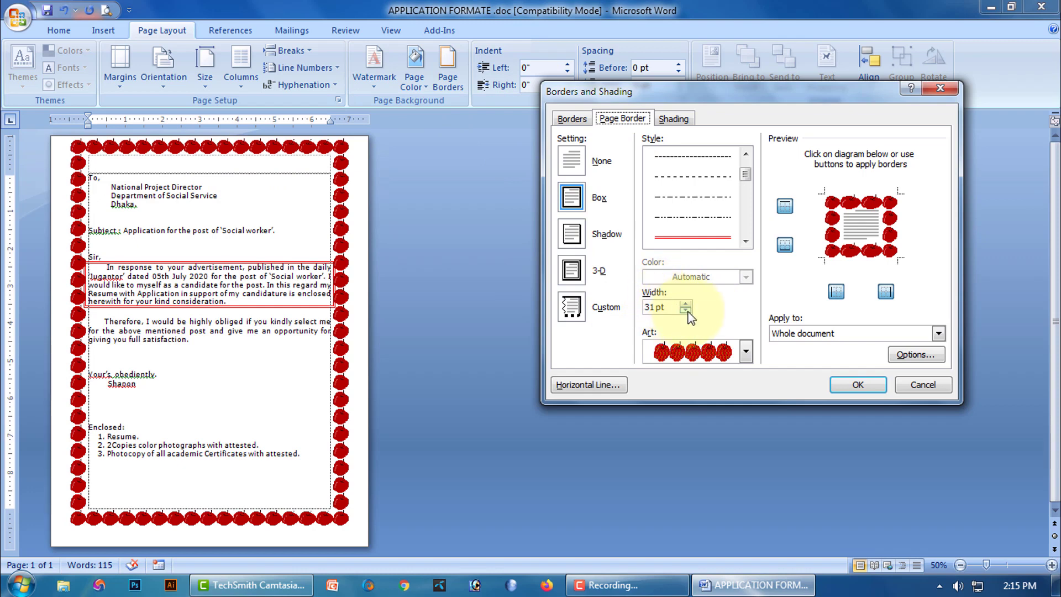
left_click(685, 310)
left_click(685, 311)
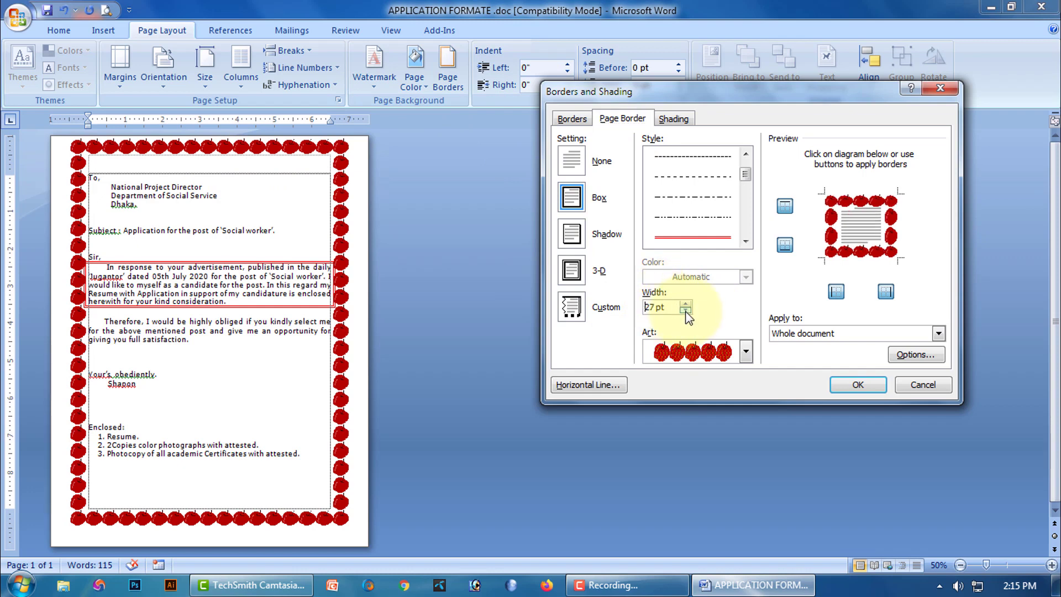
left_click(685, 310)
left_click(686, 311)
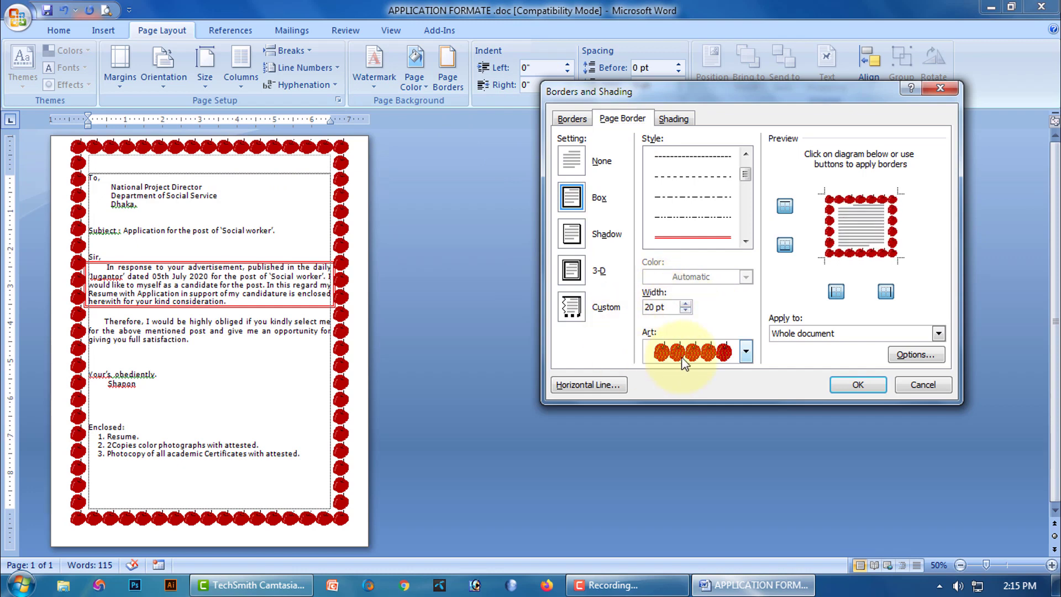
left_click(848, 384)
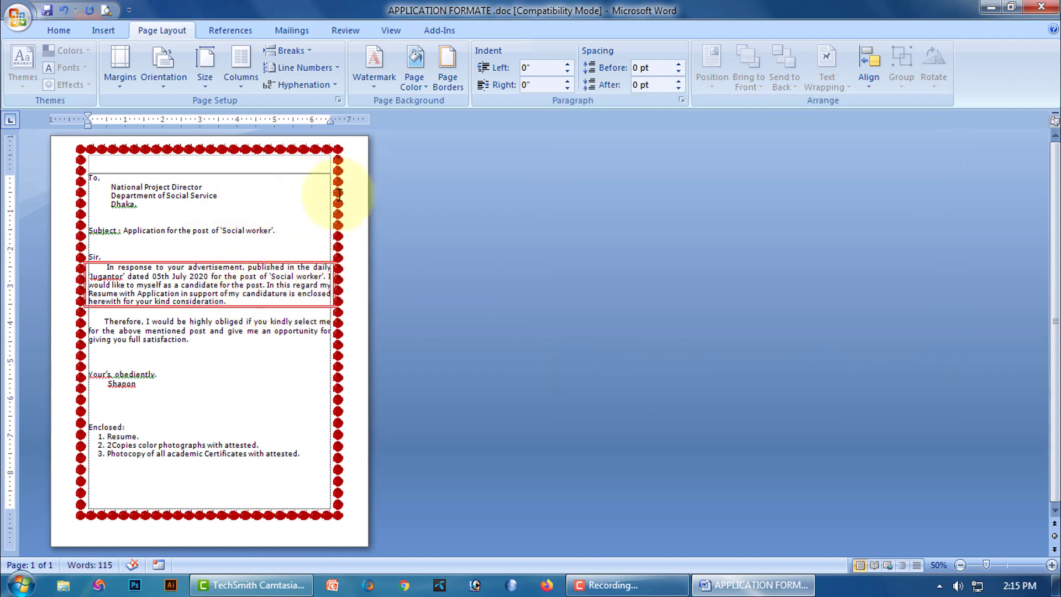
Measure the page border from Edge of page and set its top, bottom, left and right margins to 0 pt
left_click(453, 82)
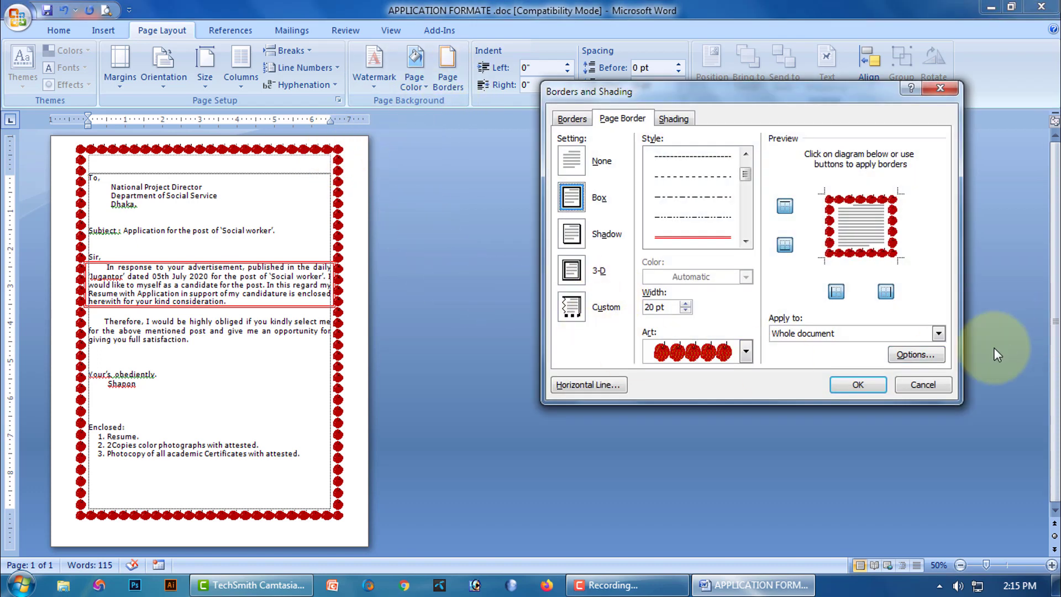
left_click(919, 354)
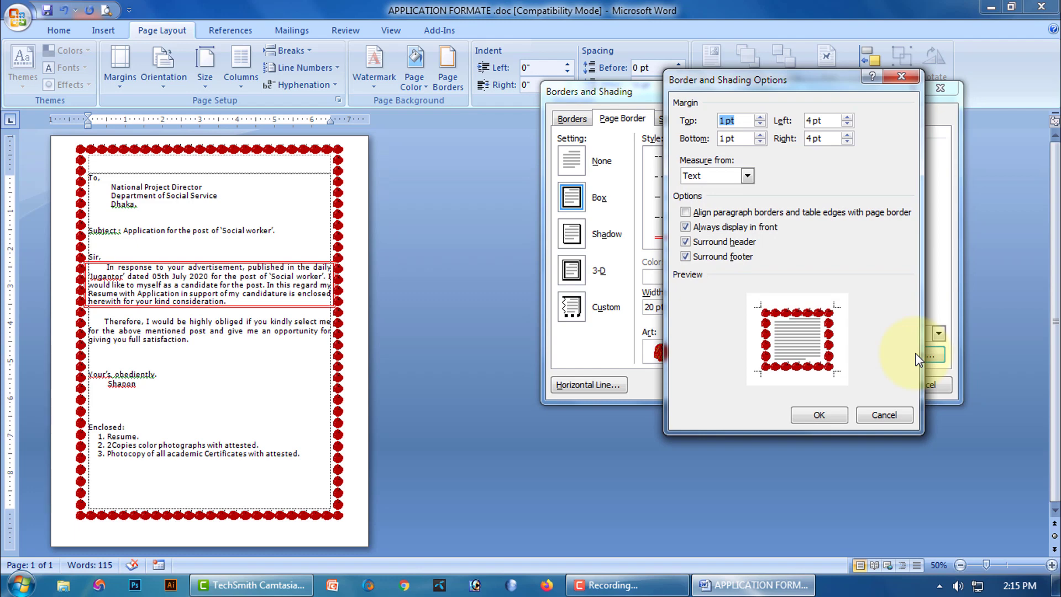
left_click(748, 176)
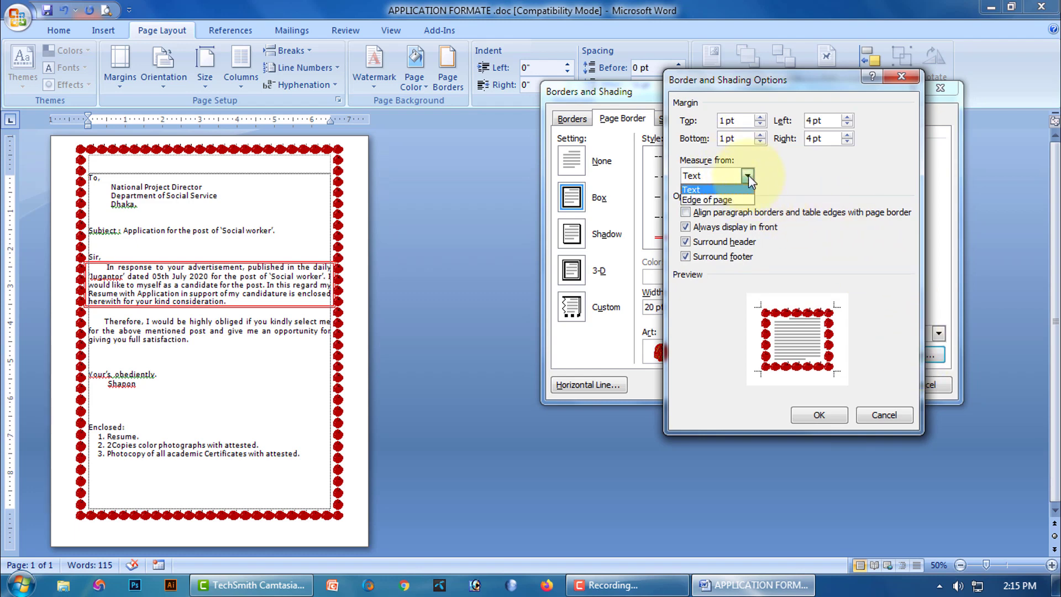
left_click(726, 200)
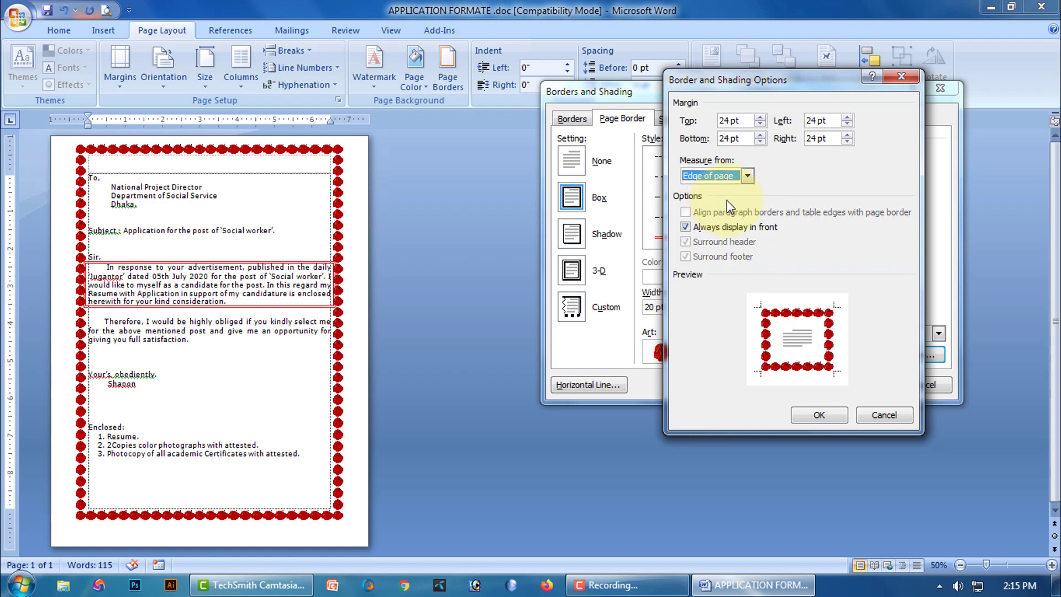
left_click(761, 124)
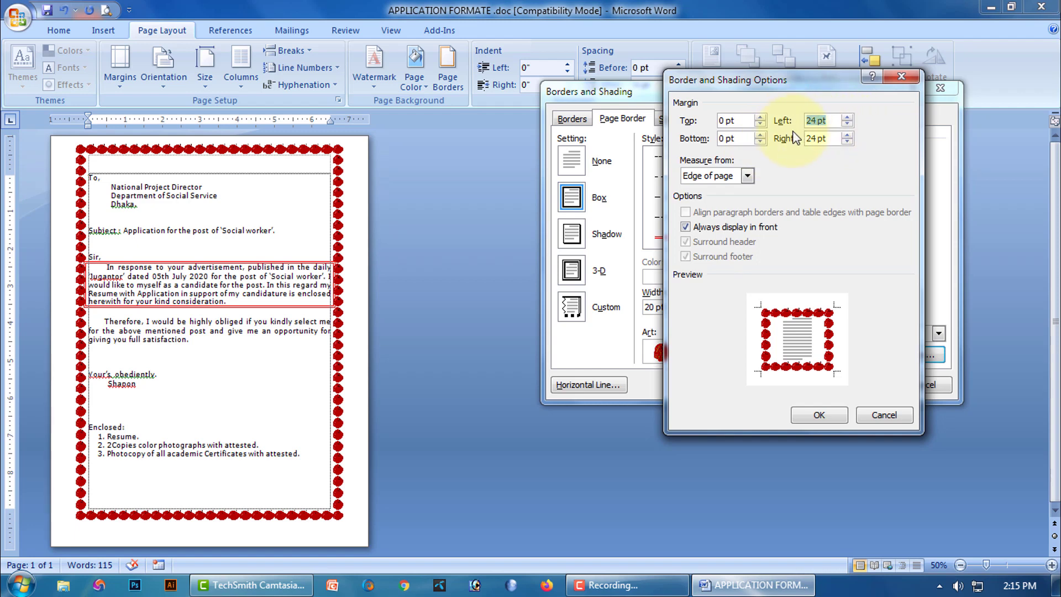
type("0")
key("Tab")
type("0")
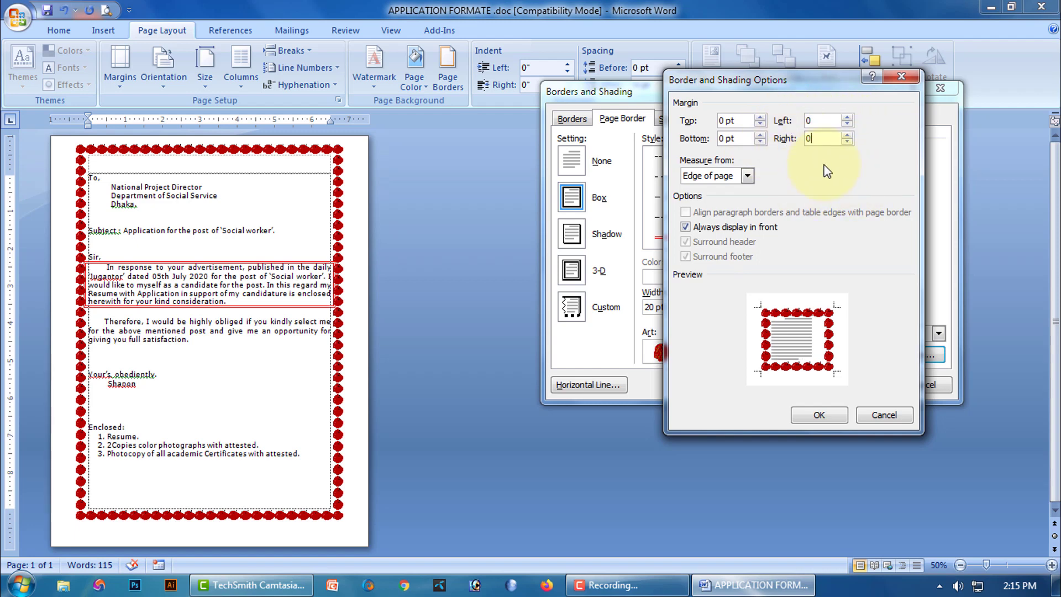
left_click(827, 419)
left_click(862, 382)
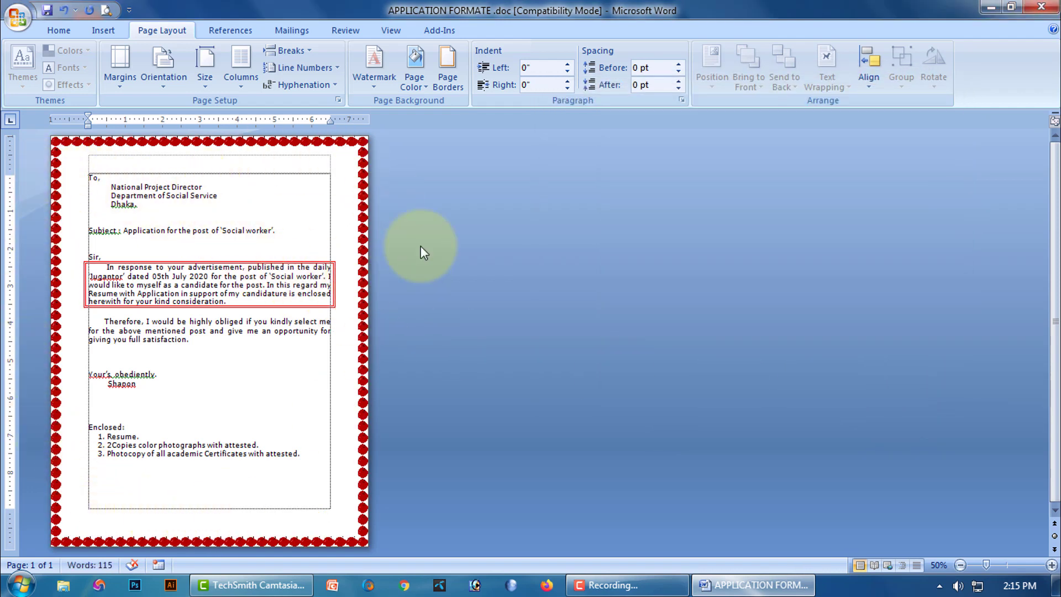
Remove the apple page border from the whole document by choosing the None setting
left_click(453, 77)
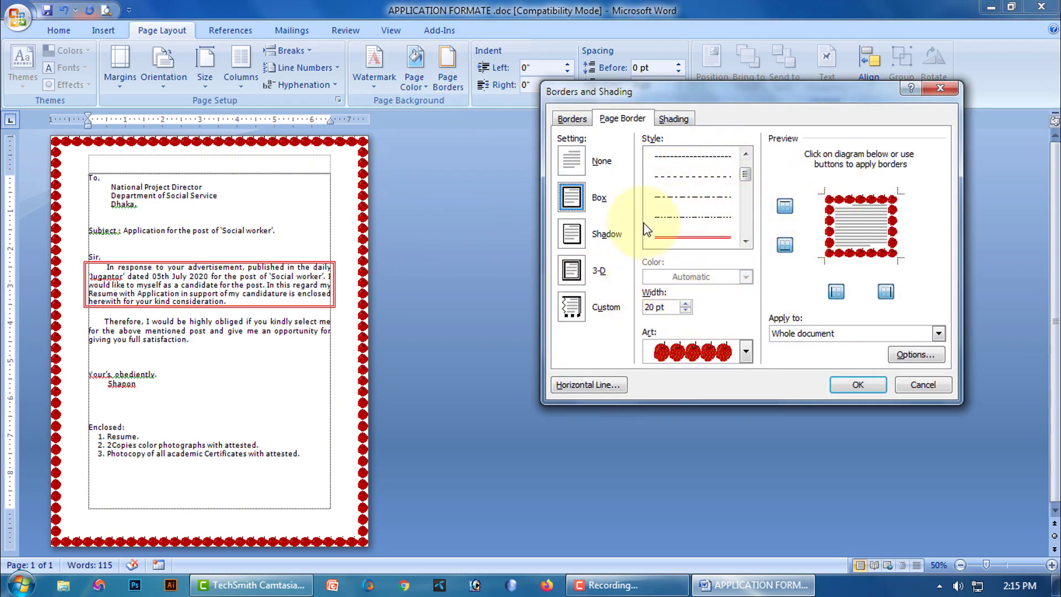
left_click(623, 119)
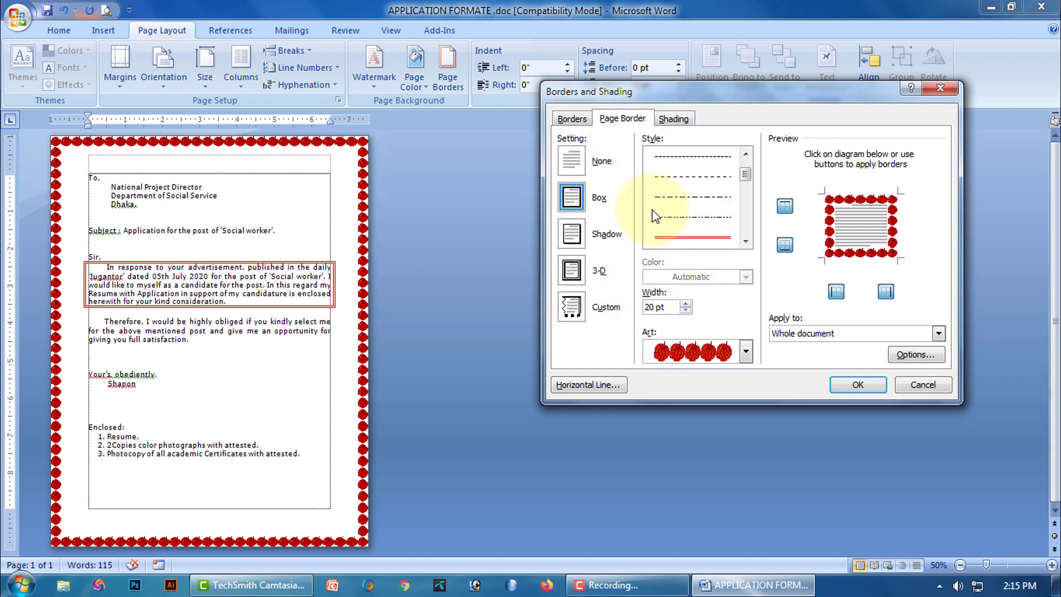
left_click(572, 160)
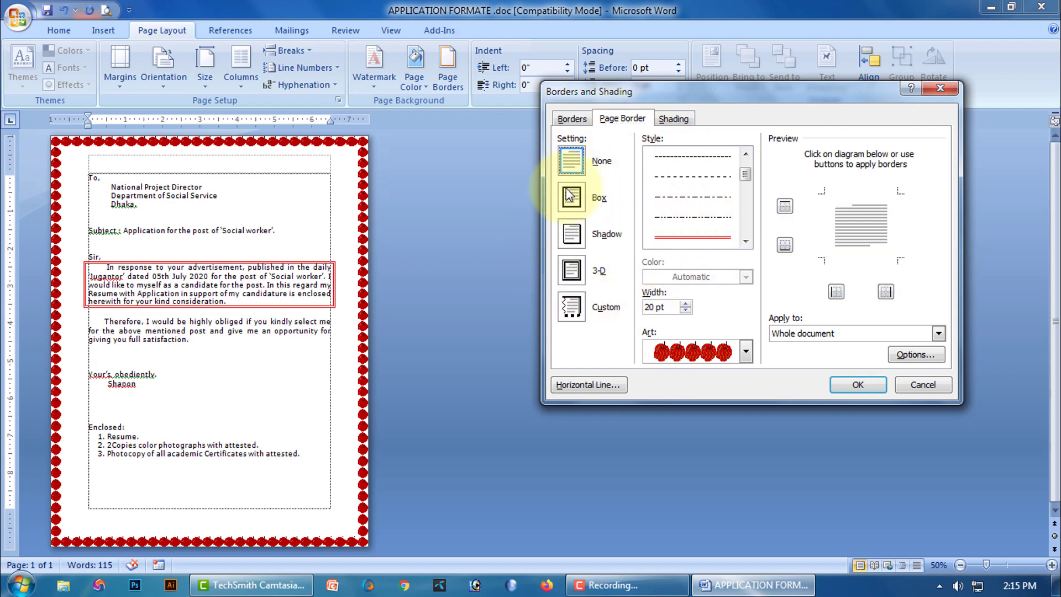
left_click(845, 382)
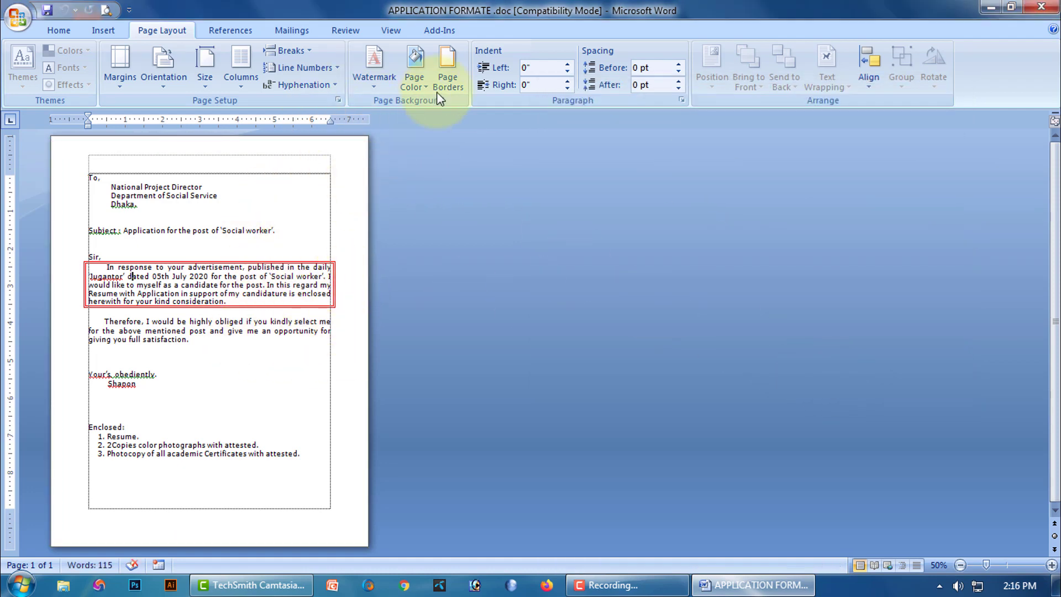
left_click(453, 75)
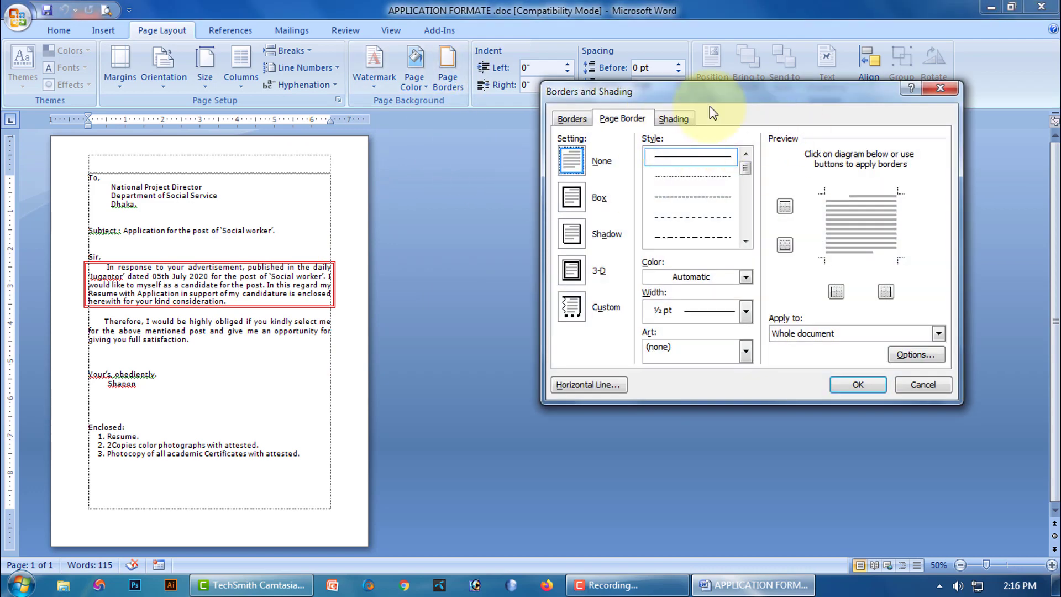
left_click(922, 385)
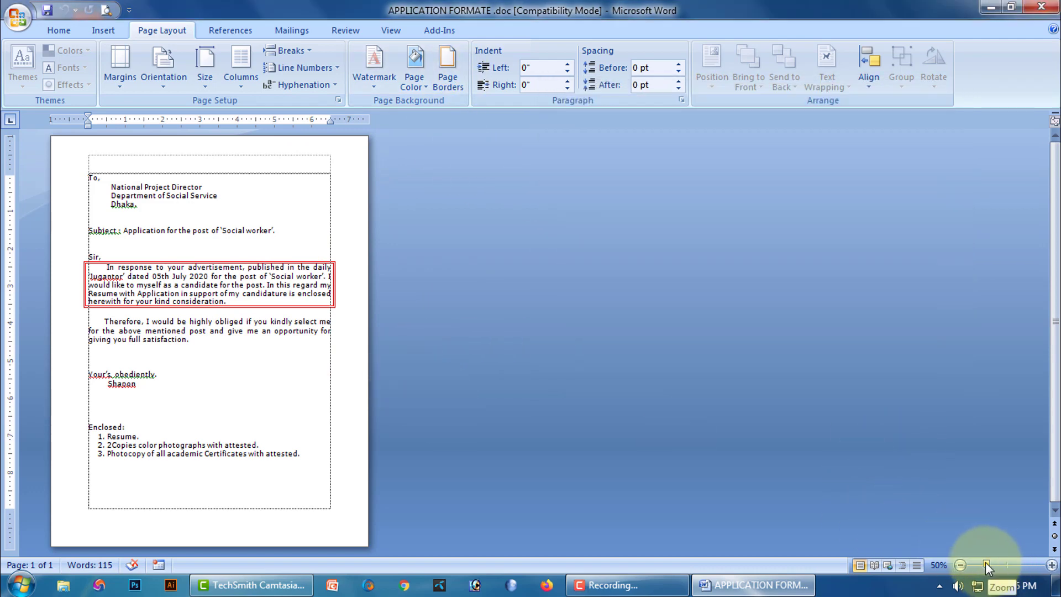
Select the "Your's obediently." line with the signature below it and choose a yellow shading fill for these paragraphs
left_click_drag(986, 562, 1005, 563)
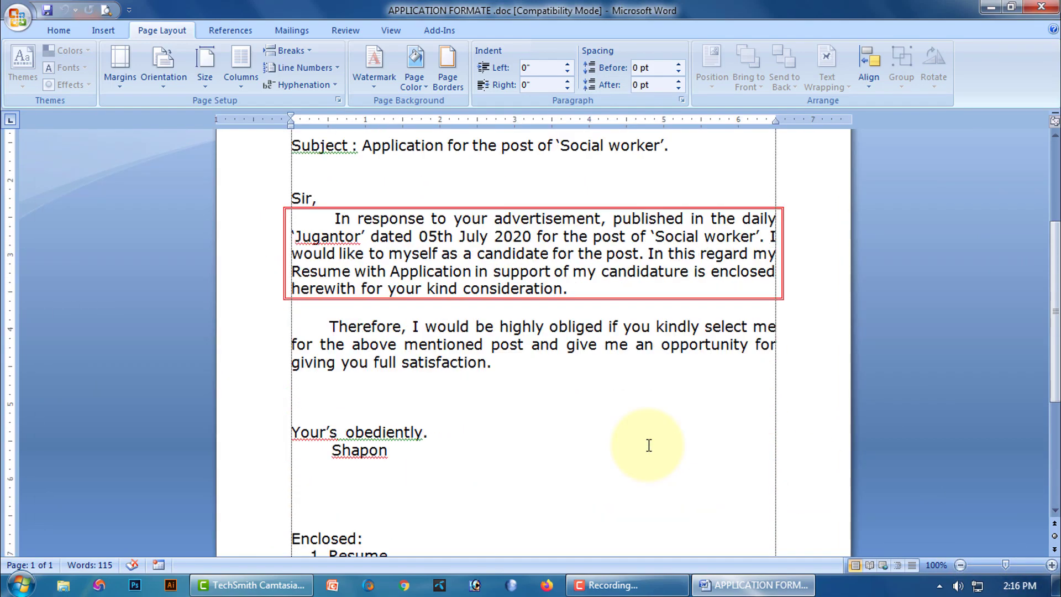
scroll(649, 445, "down", 4)
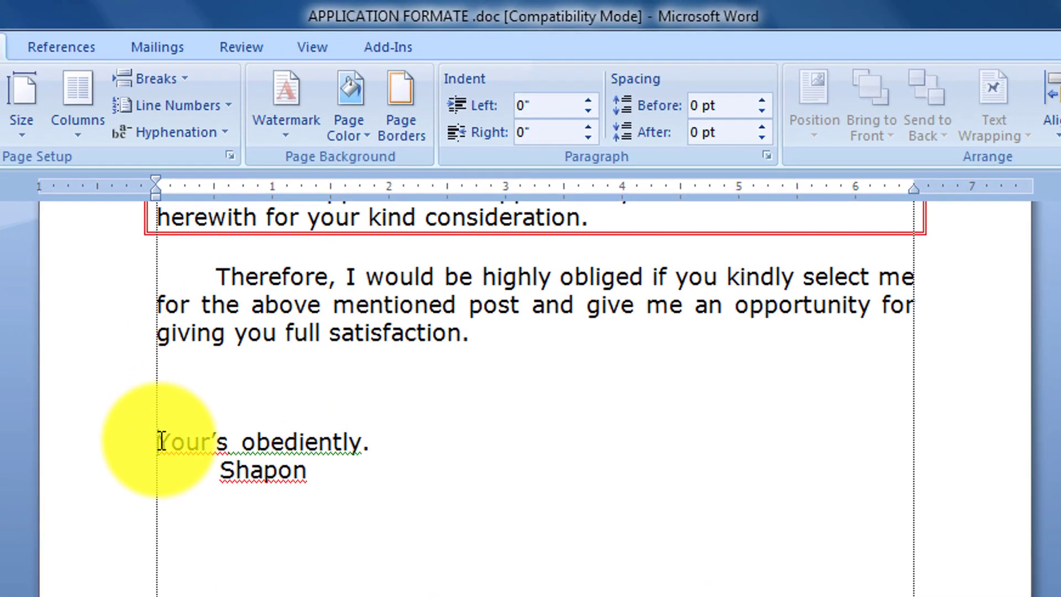
left_click_drag(292, 282, 335, 289)
left_click_drag(223, 452, 287, 466)
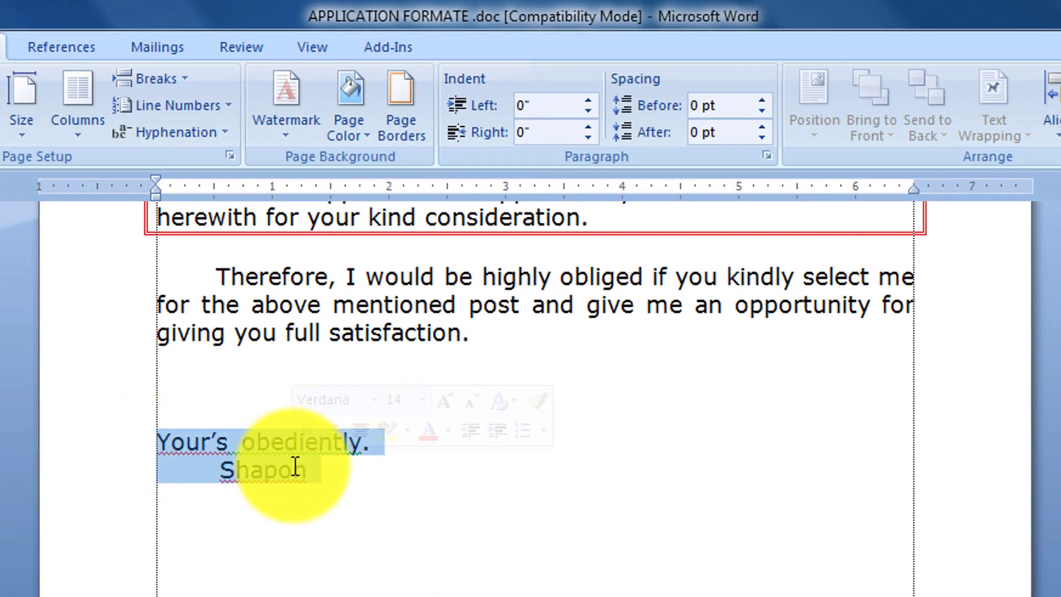
left_click(403, 125)
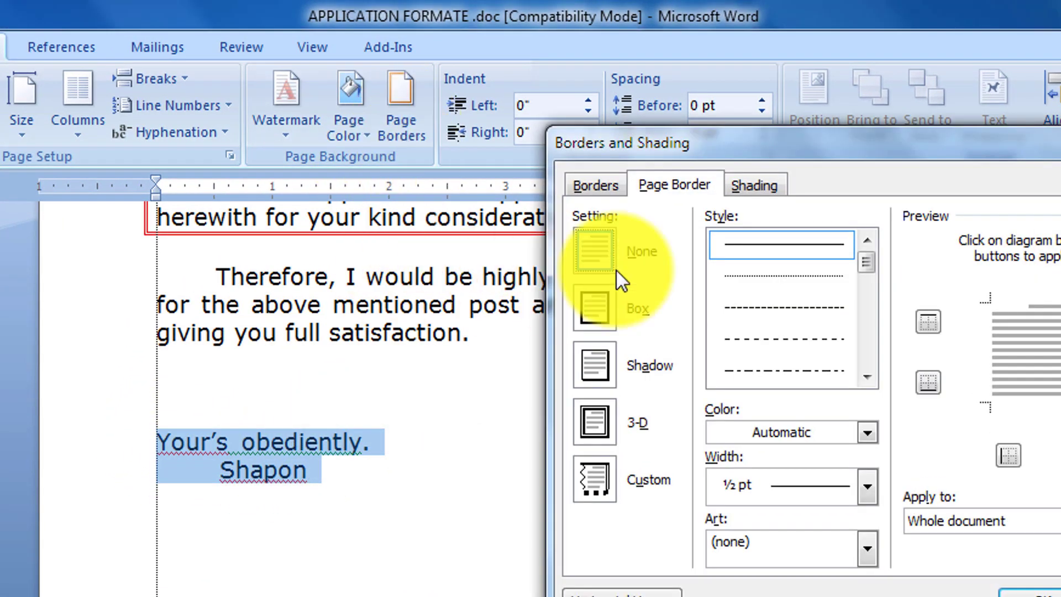
left_click(755, 188)
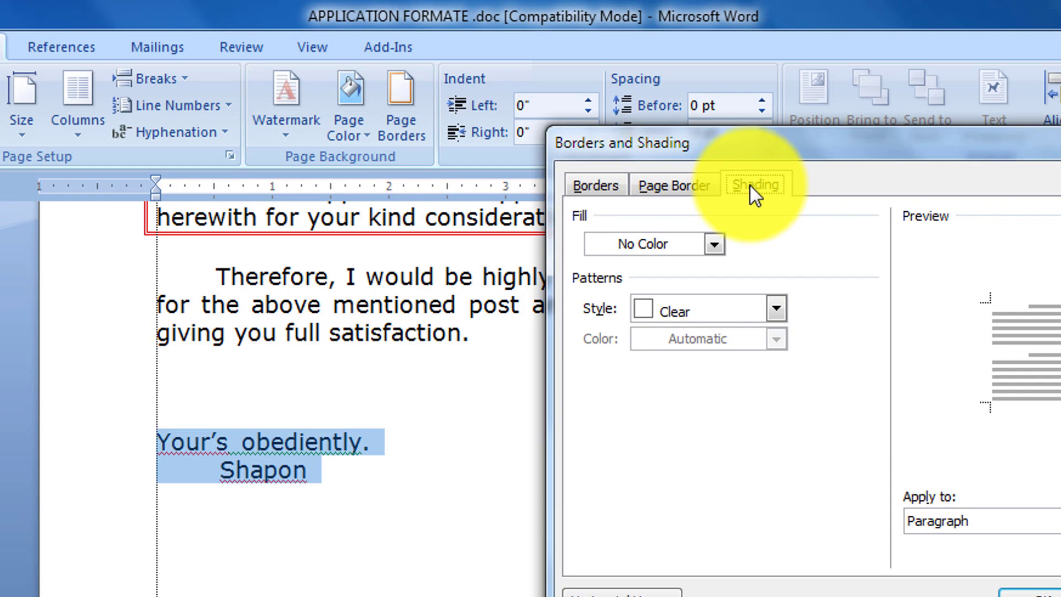
left_click(665, 243)
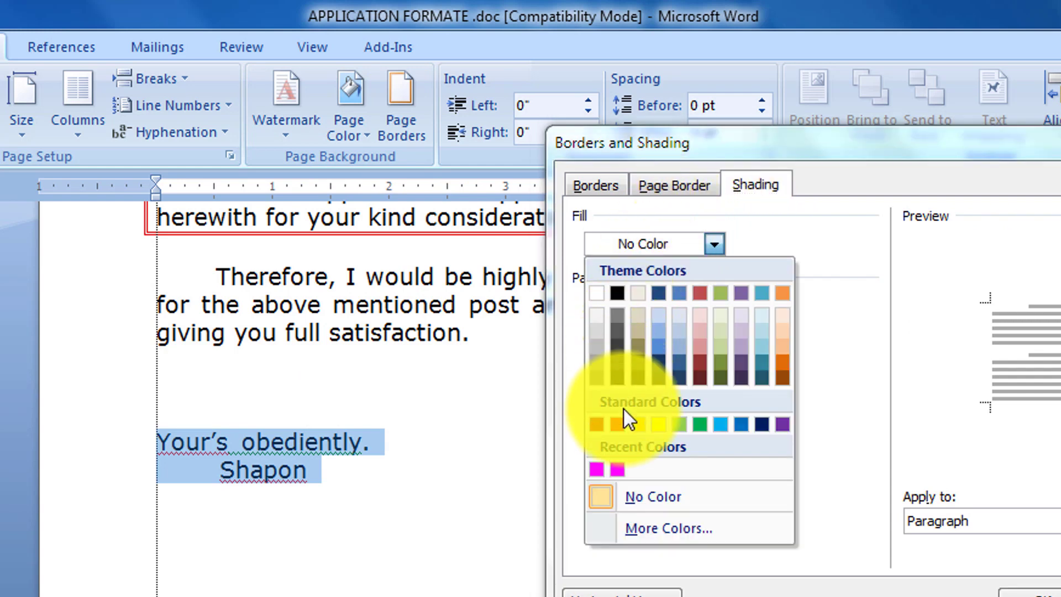
left_click(657, 425)
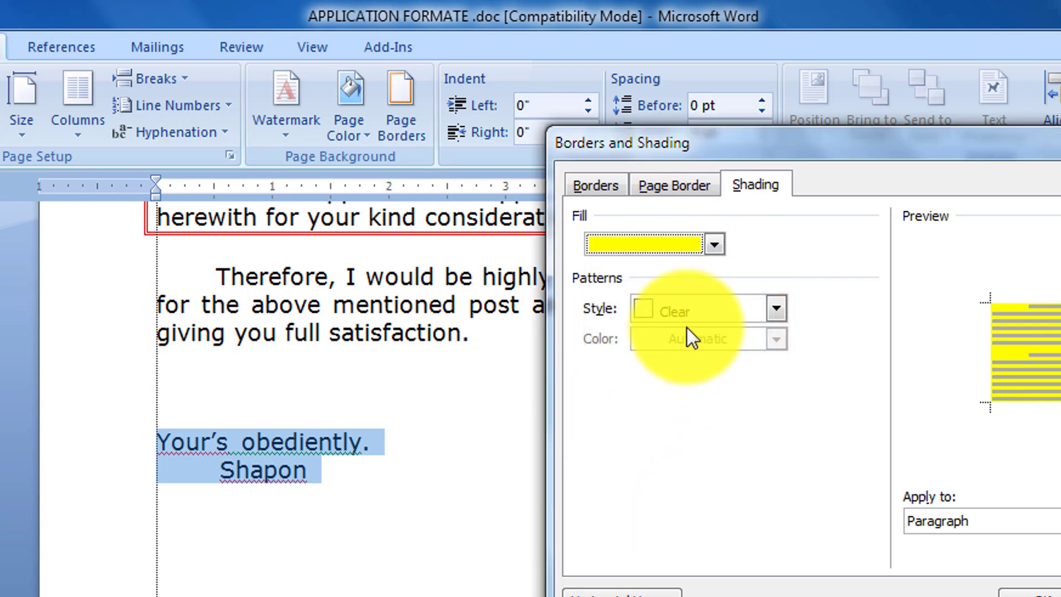
Set the shading pattern style to Lt Grid and the pattern color to red
left_click(706, 310)
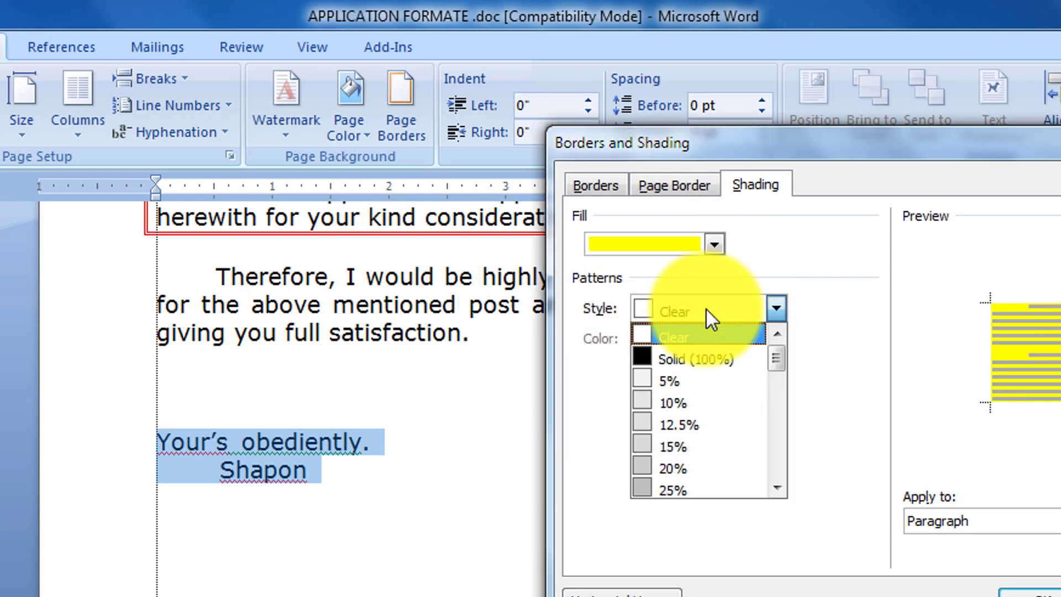
left_click_drag(776, 355, 765, 481)
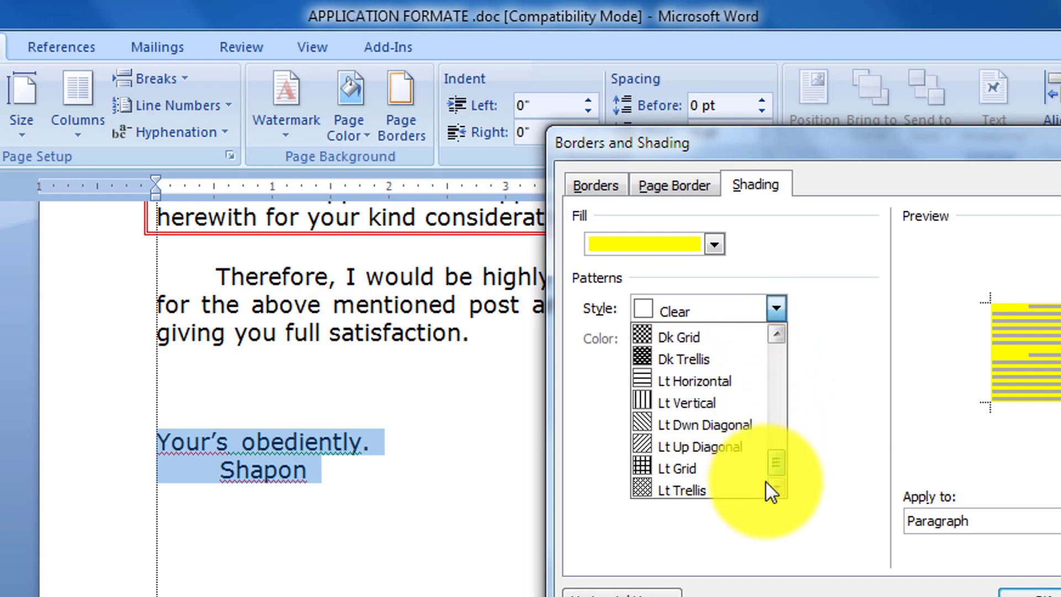
left_click(642, 467)
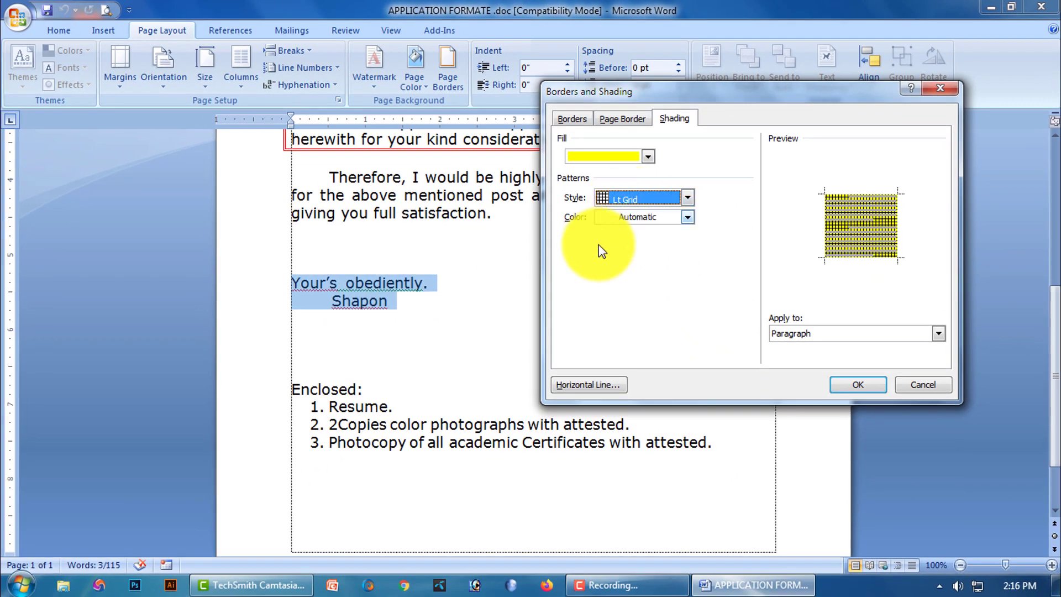
left_click(630, 218)
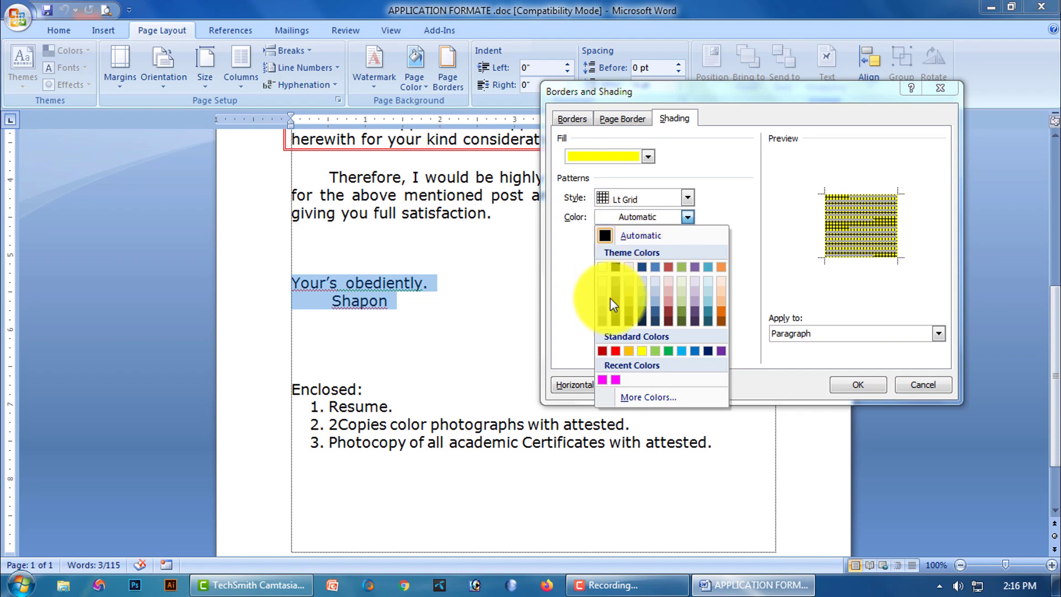
left_click(612, 350)
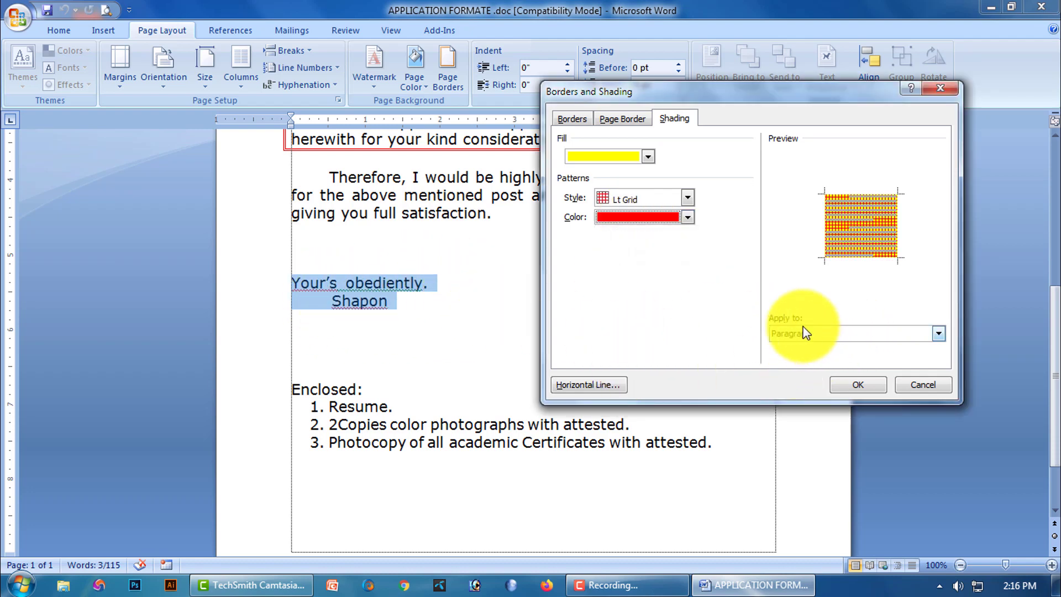
Apply the yellow and red grid shading to Text only in the selected closing lines, and deselect them
left_click(826, 338)
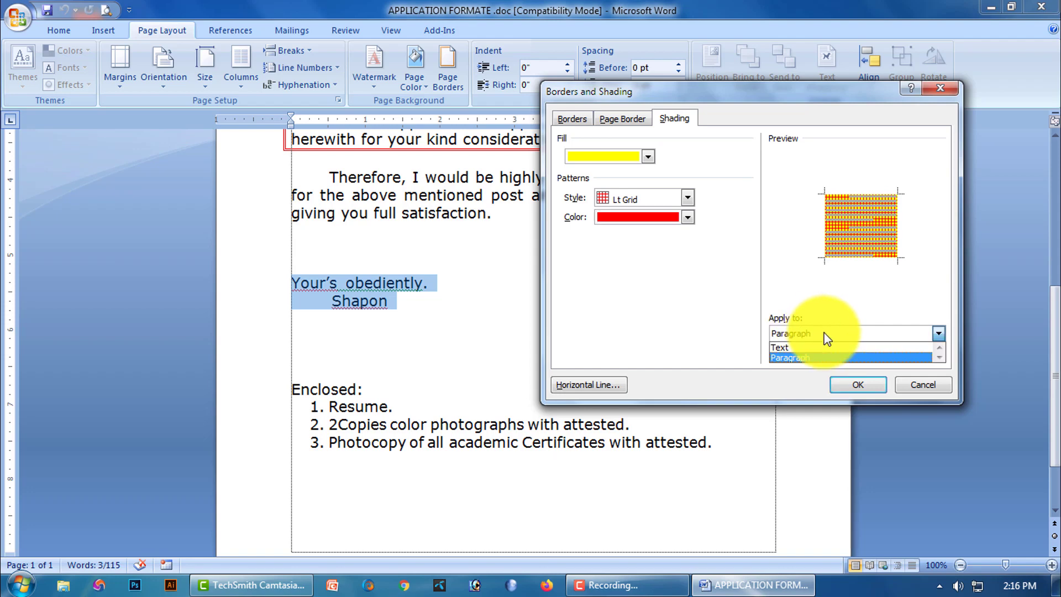
left_click(791, 353)
left_click(857, 384)
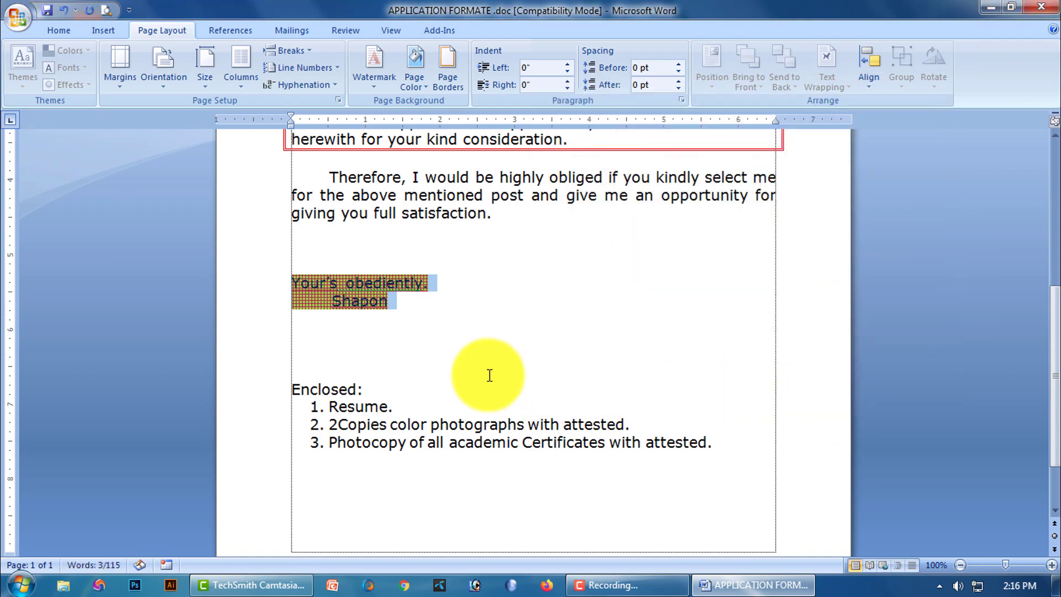
left_click(414, 342)
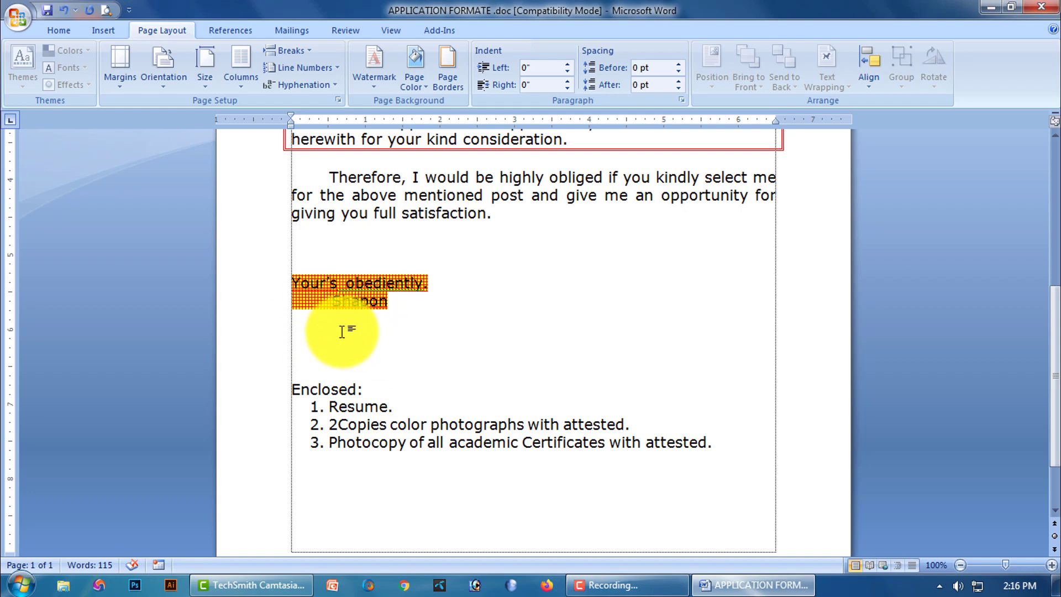
Enter sample text such as "dfffdf" below the shaded signature, at the end of the signature and on a new line under it
left_click_drag(1004, 564, 1005, 566)
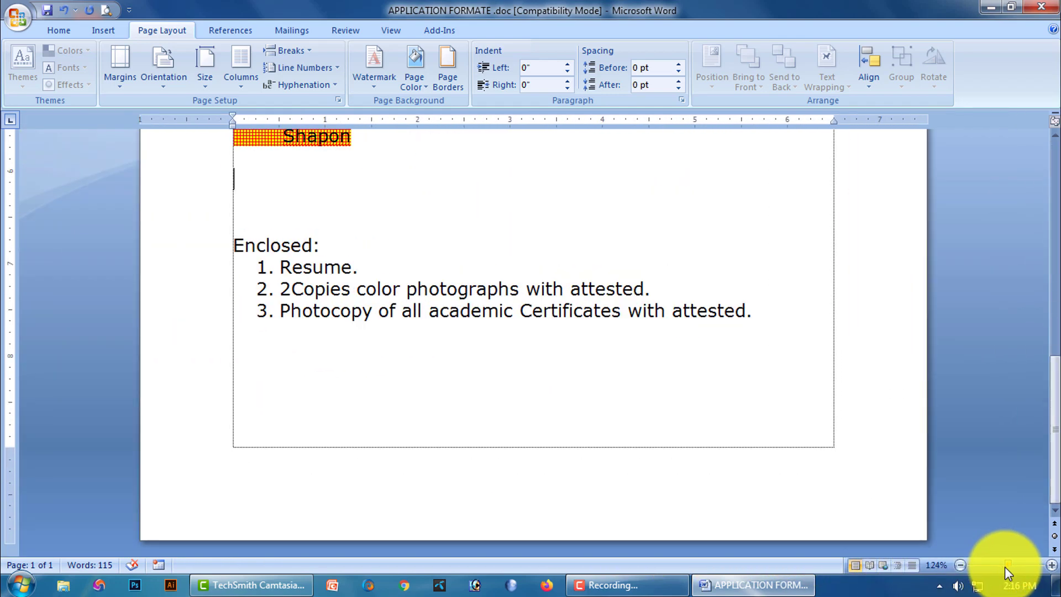
scroll(531, 448, "up", 5)
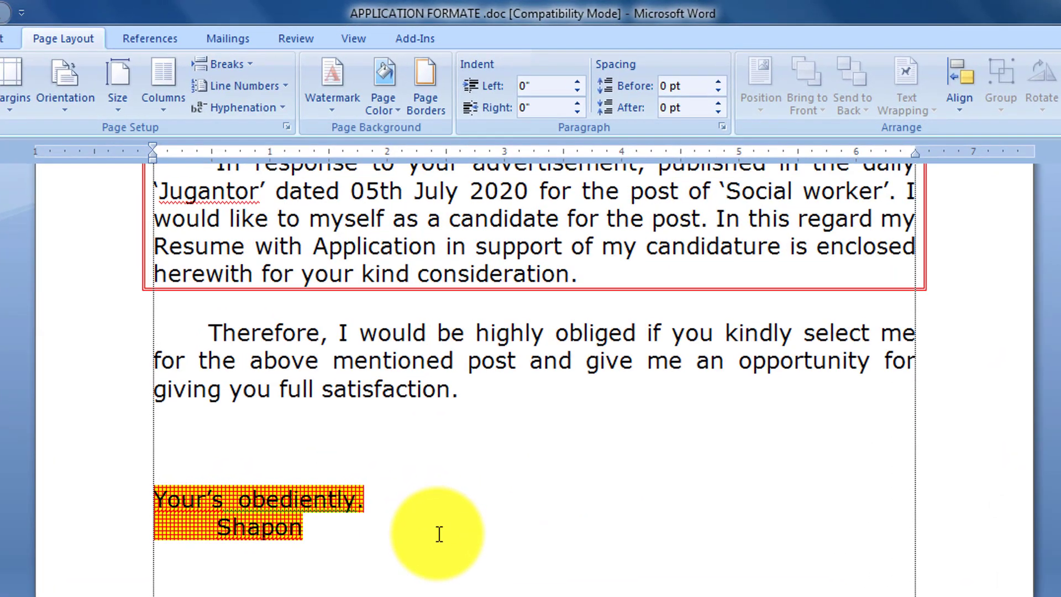
left_click(242, 573)
type("dfffdf")
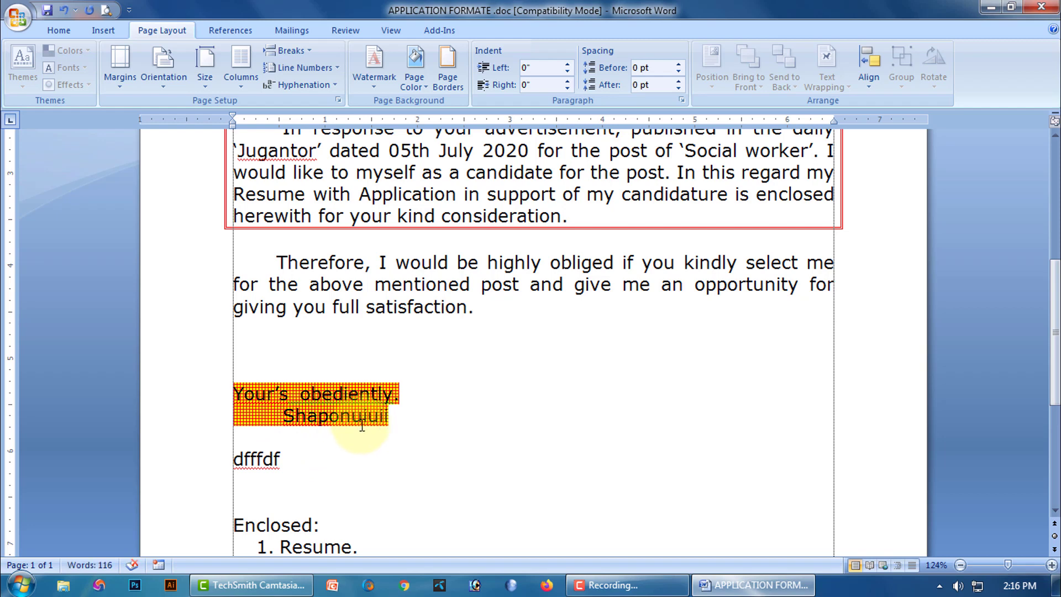
key("Return")
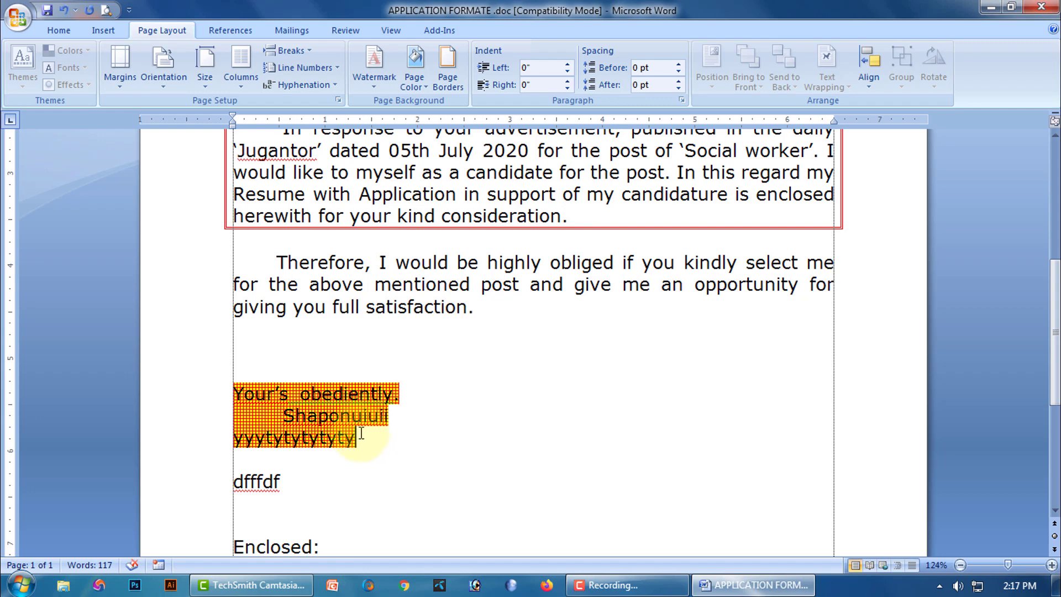
Undo all the sample text entered around the shaded signature
key("ctrl+z")
key("ctrl+z")
key("ctrl+z")
key("ctrl+z")
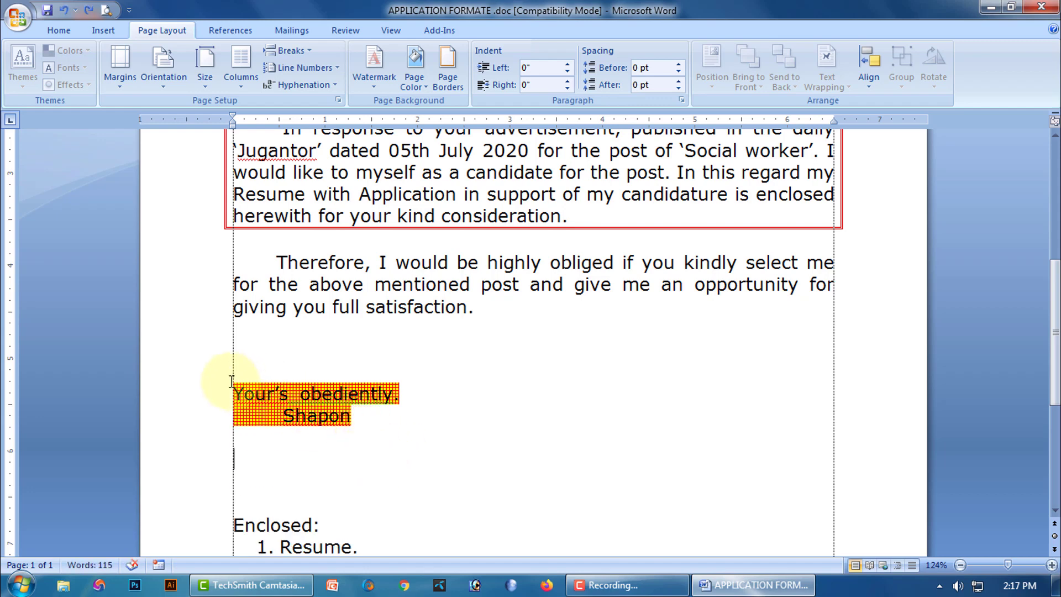
Select the "Your's obediently." line with the signature and keep their shading fill at No Color and pattern style at Clear
left_click_drag(231, 378, 440, 420)
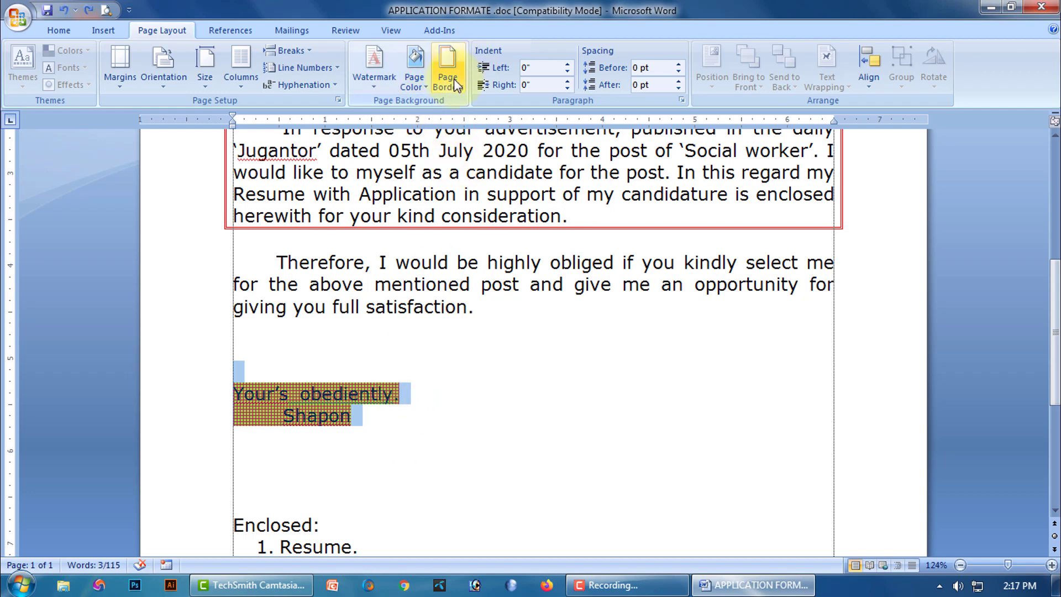
left_click(453, 79)
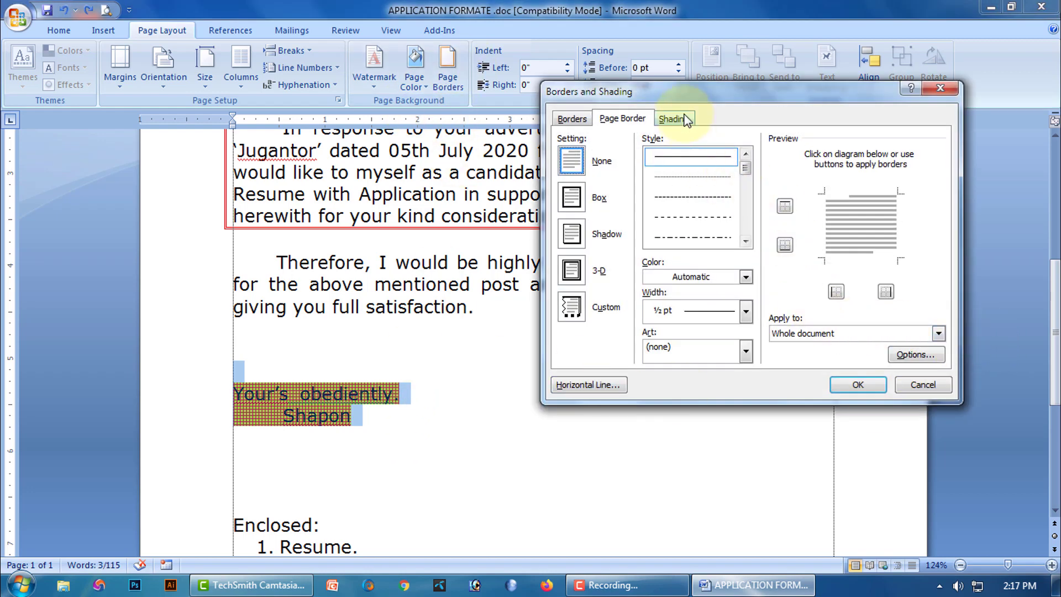
left_click(685, 119)
left_click(612, 158)
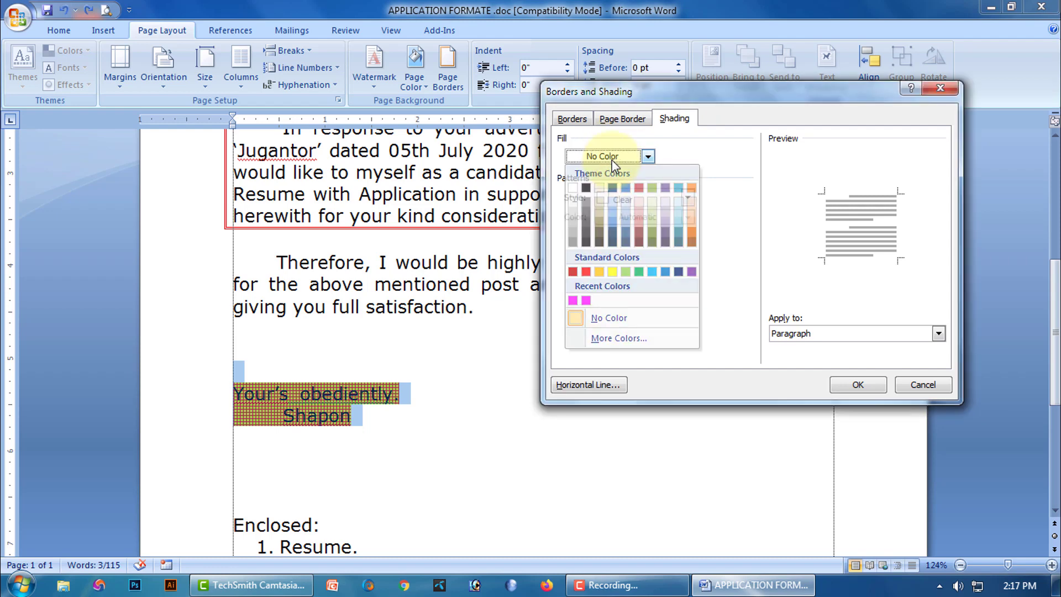
left_click(607, 156)
left_click(633, 201)
left_click(626, 213)
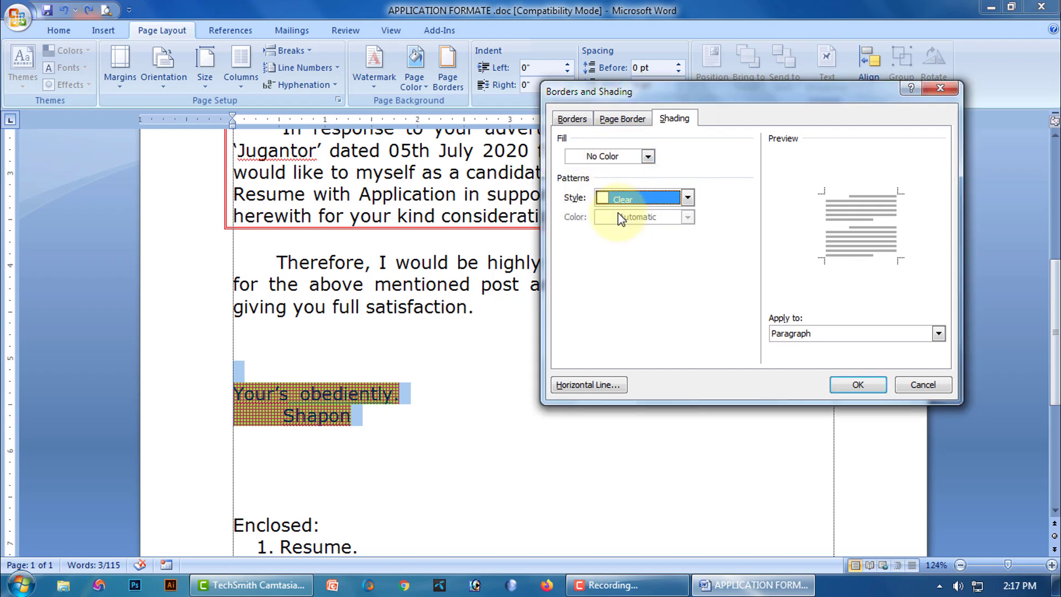
Remove the grid shading from the closing lines by applying the cleared shading to Text
left_click(816, 329)
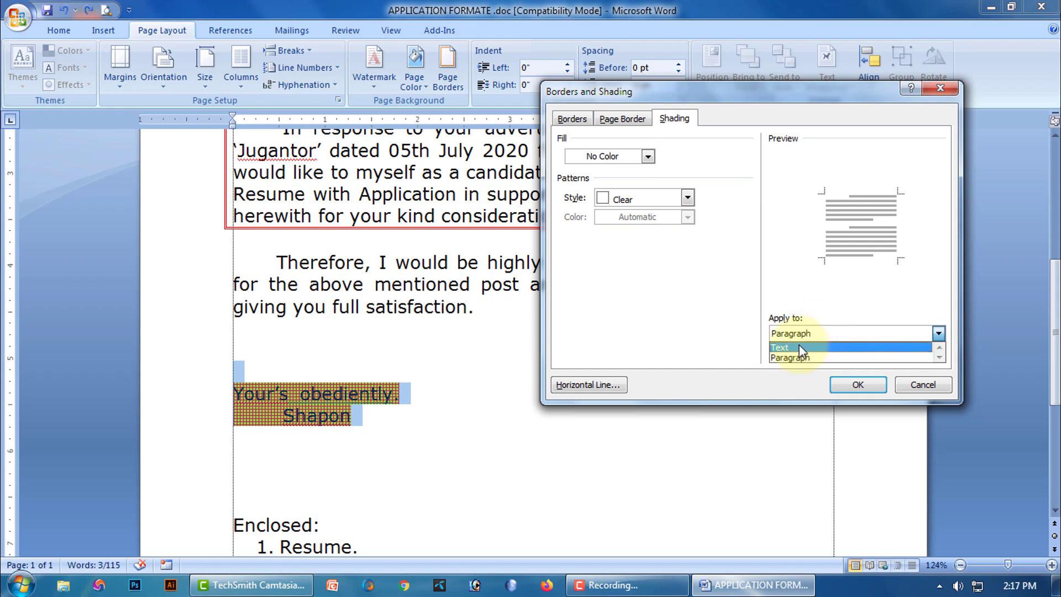
left_click(797, 344)
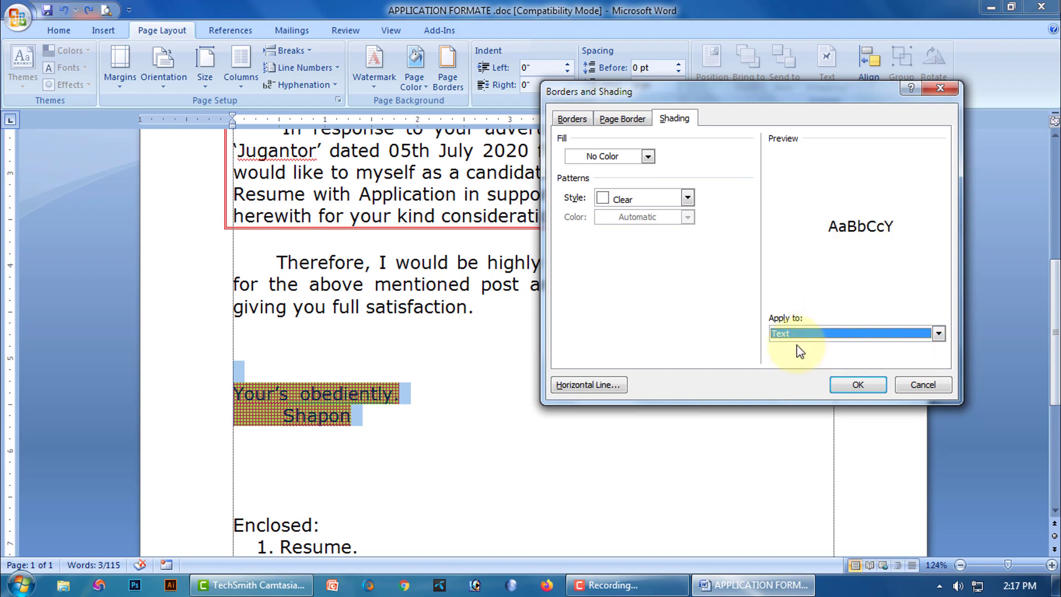
left_click(855, 386)
left_click(533, 459)
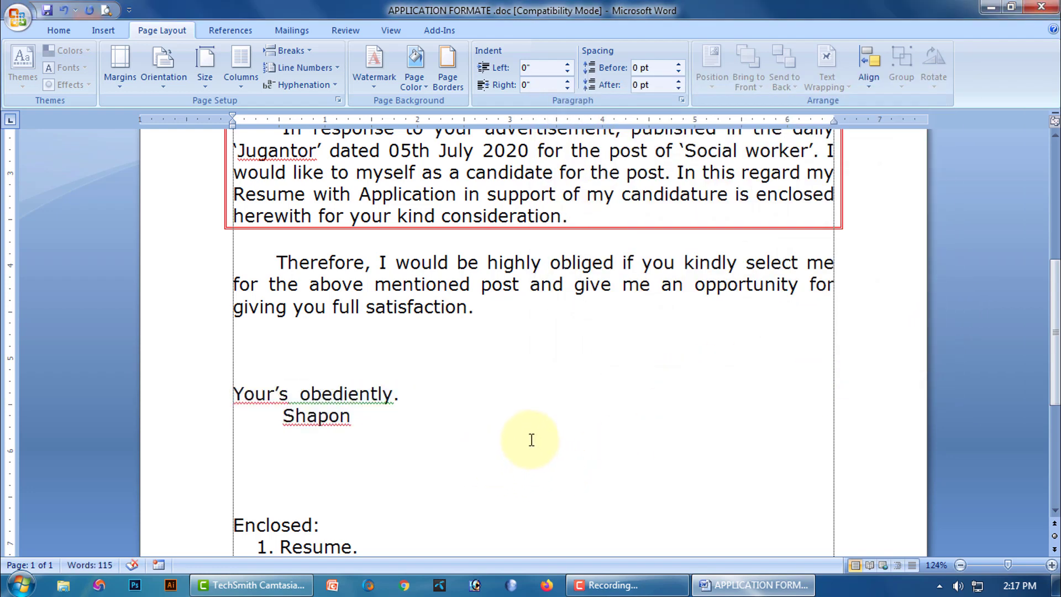
scroll(532, 440, "down", 3)
scroll(533, 434, "up", 3)
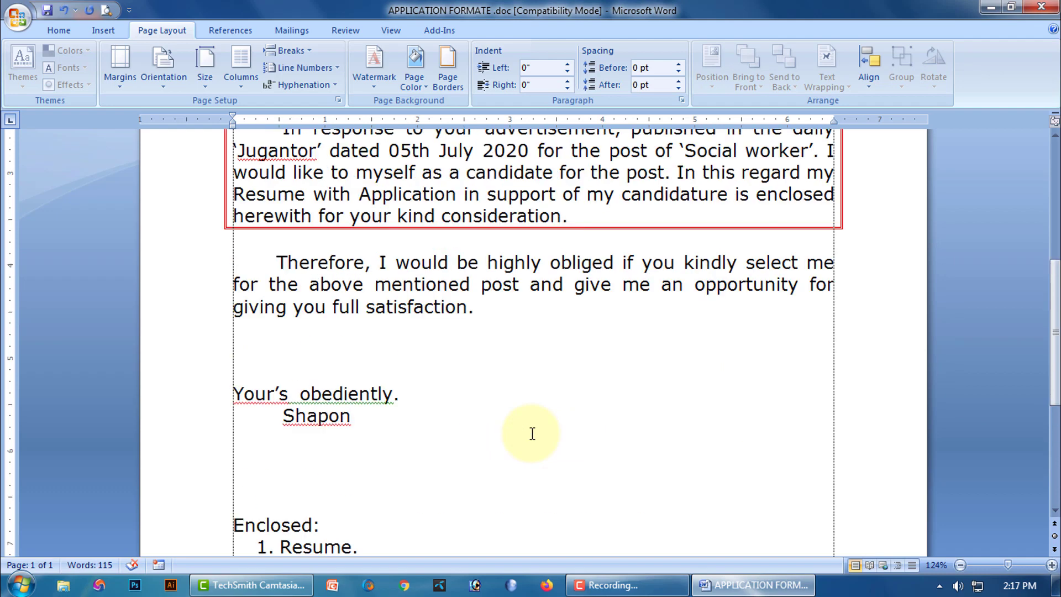